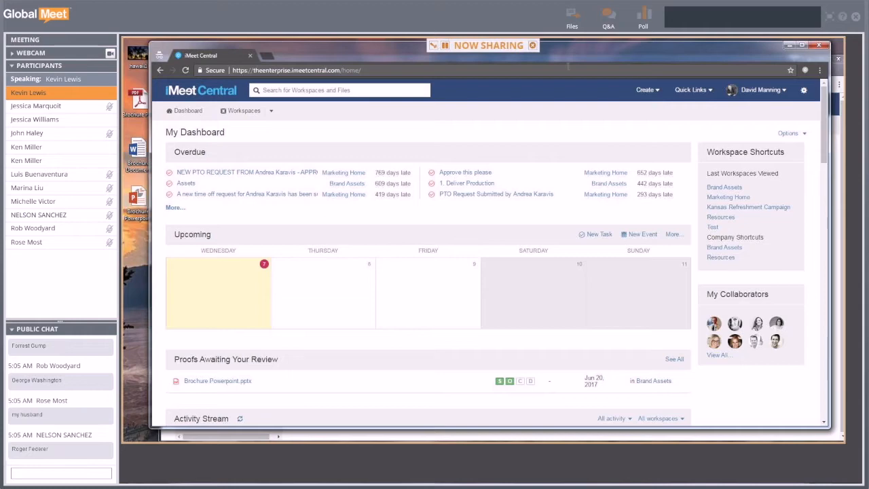
- Arrange the dashboard and Brand Assets windows so the Web Pages folder fills the shared area
drag(578, 57, 571, 63)
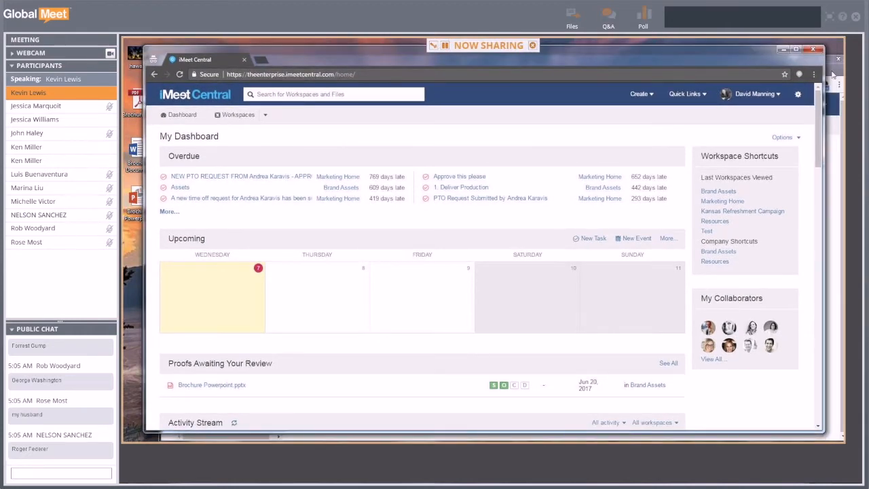
click(831, 73)
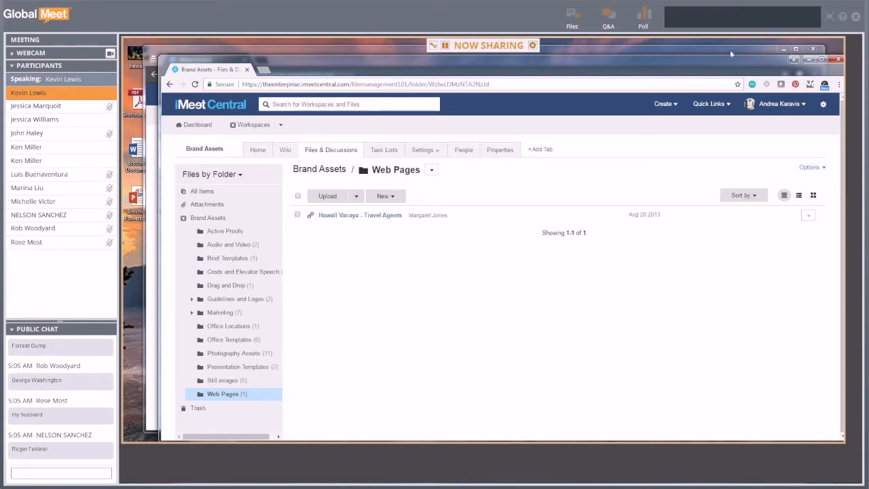
drag(738, 67, 720, 61)
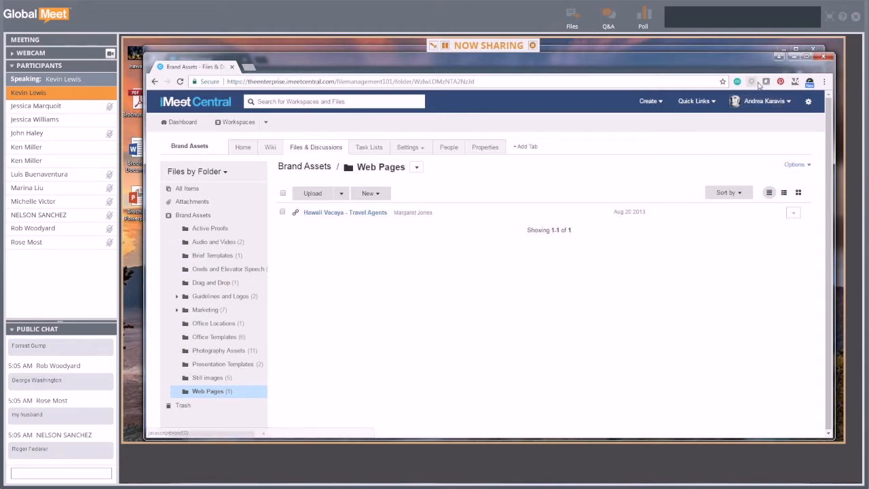
drag(695, 59, 711, 200)
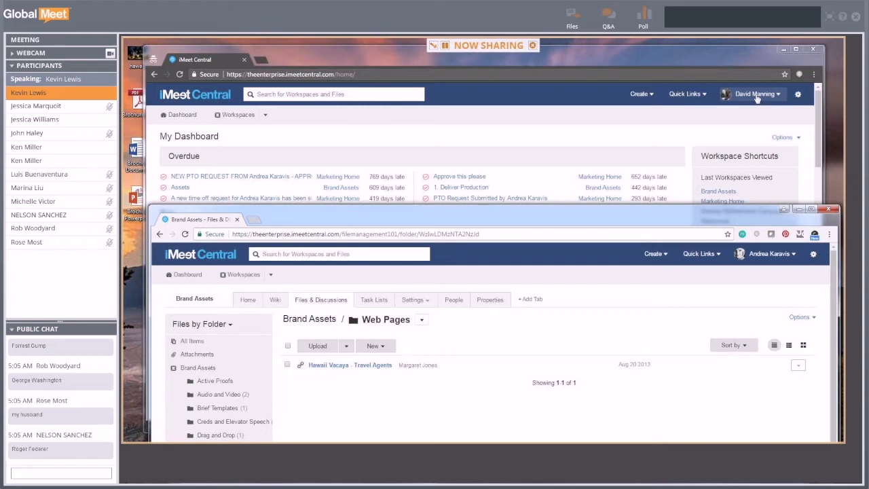
drag(576, 224, 593, 102)
drag(393, 62, 439, 57)
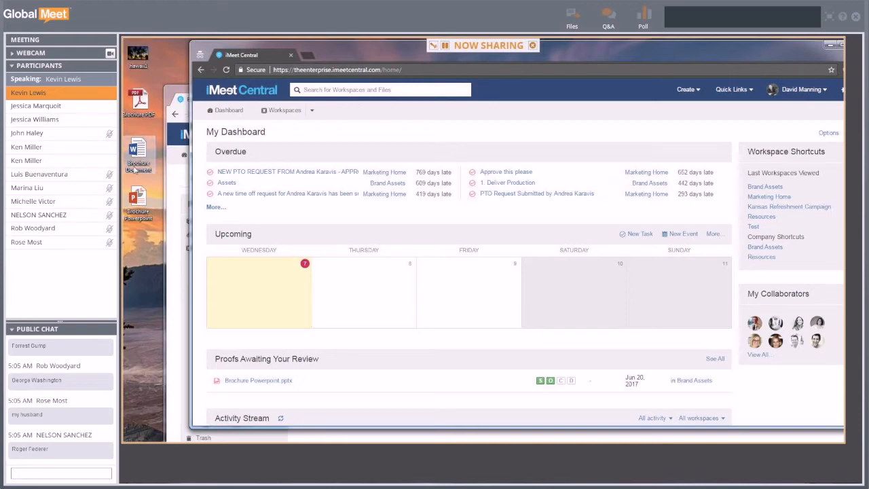
drag(663, 49, 624, 51)
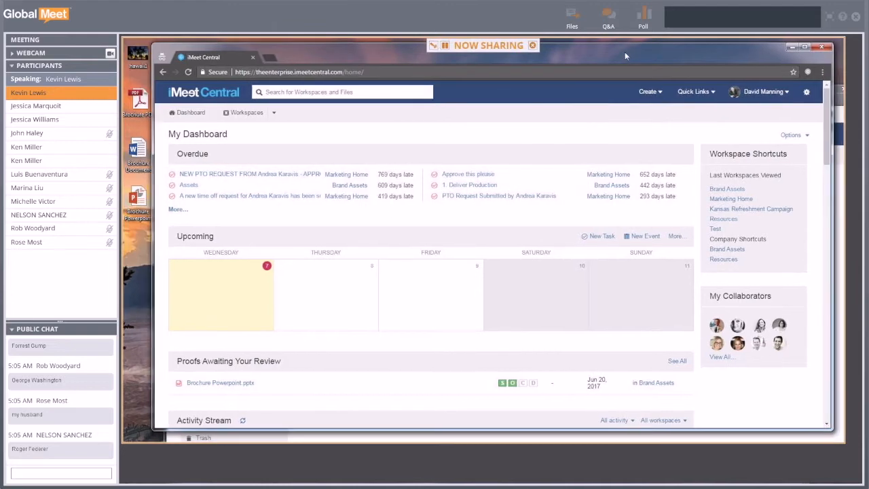
click(834, 102)
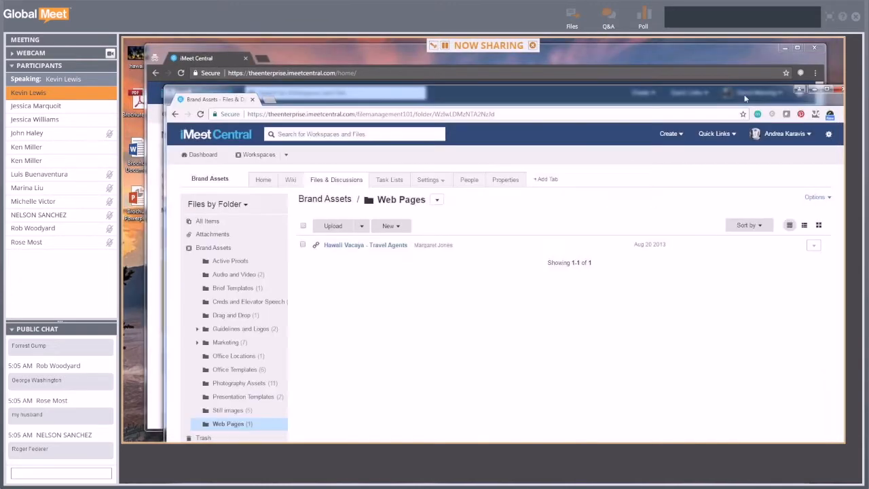
drag(728, 91, 716, 42)
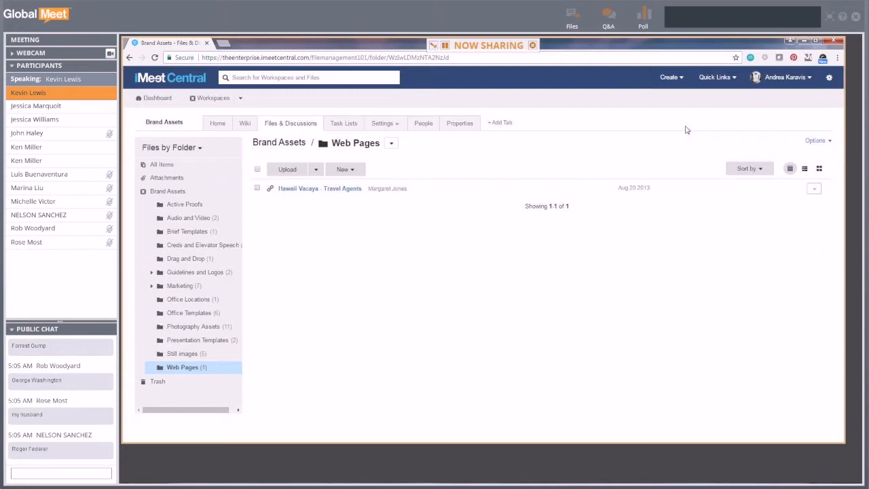
click(829, 79)
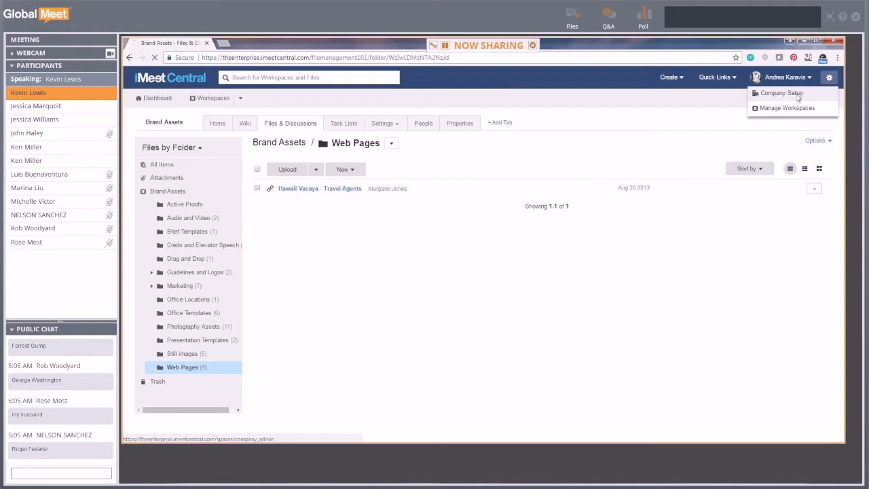
- Go to Company Setup and open its Proof tab with the default proof settings
click(798, 98)
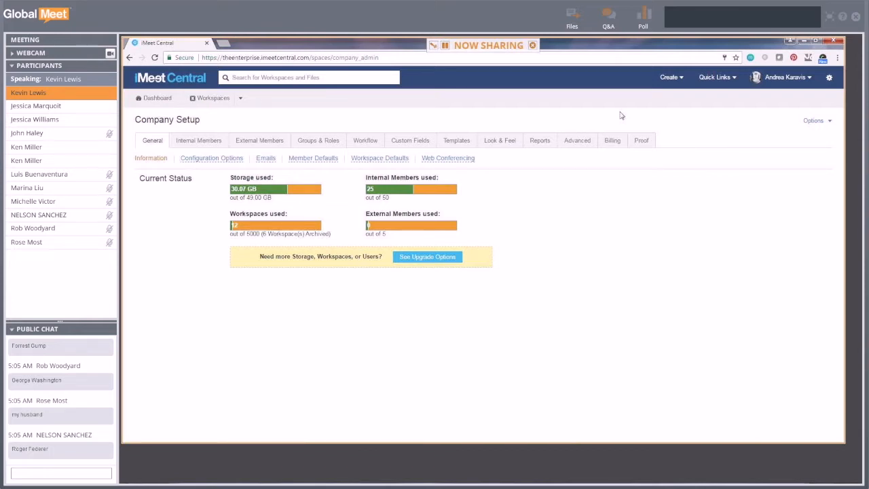
click(644, 150)
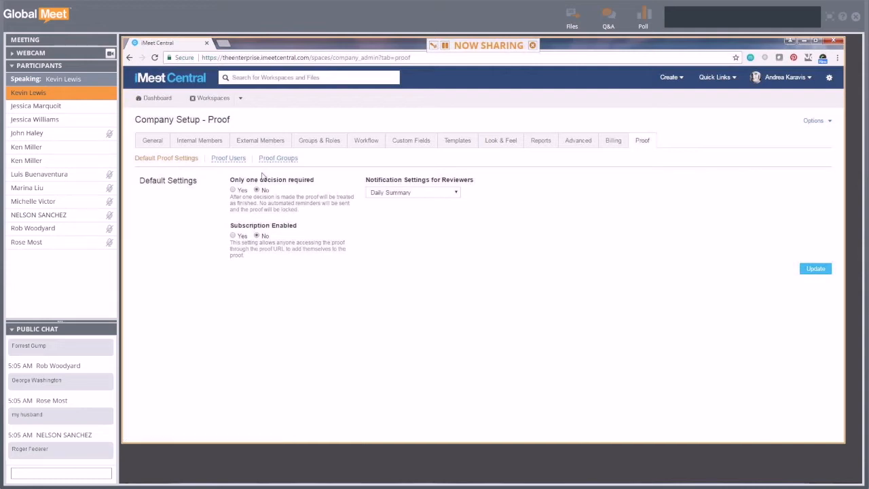
- Show the Proof Users page and check the proof licence count in its note
click(224, 163)
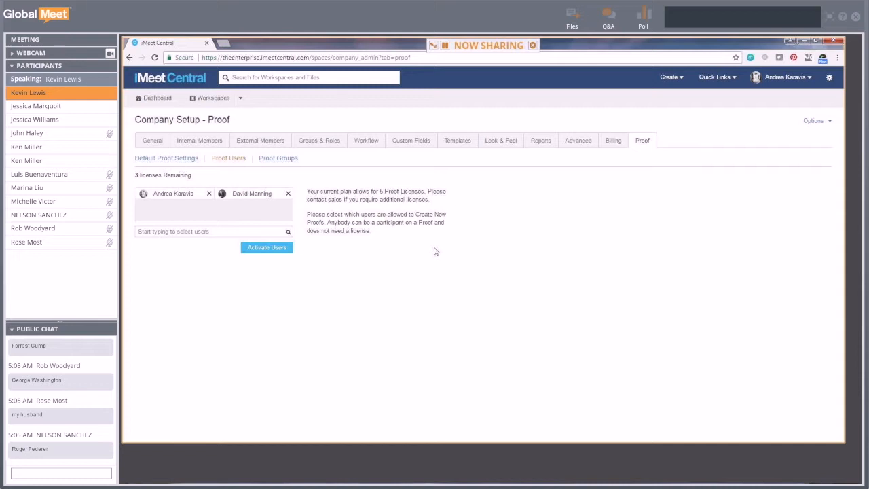
drag(379, 192, 425, 191)
click(407, 215)
- Review Internal Members, then return to Proof Users showing 3 of 5 licences remaining
click(197, 142)
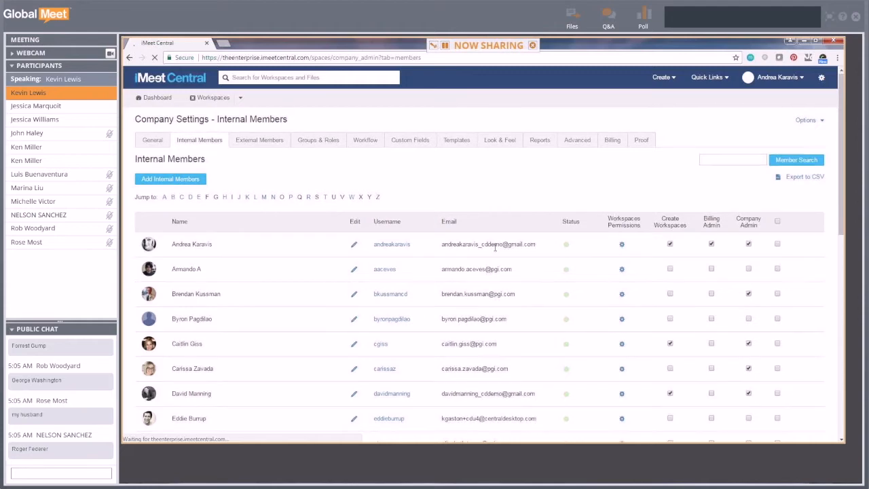
scroll(211, 306, down, 7)
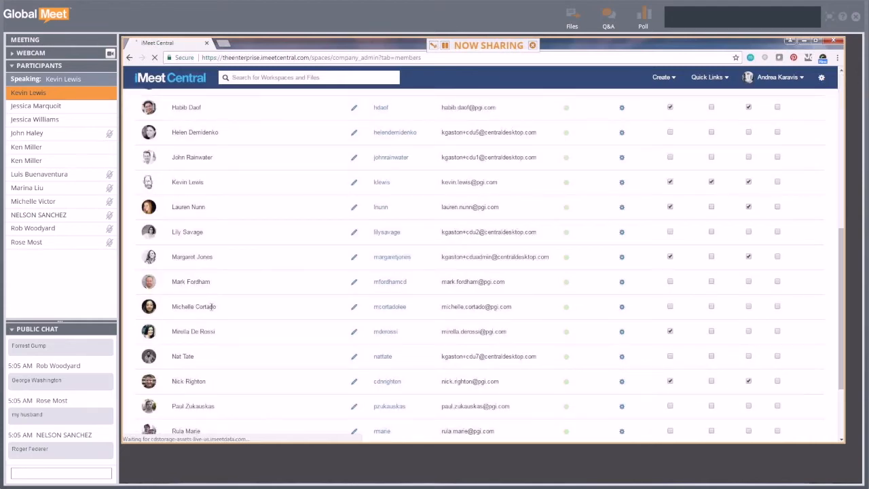
scroll(211, 306, up, 3)
scroll(211, 306, up, 3)
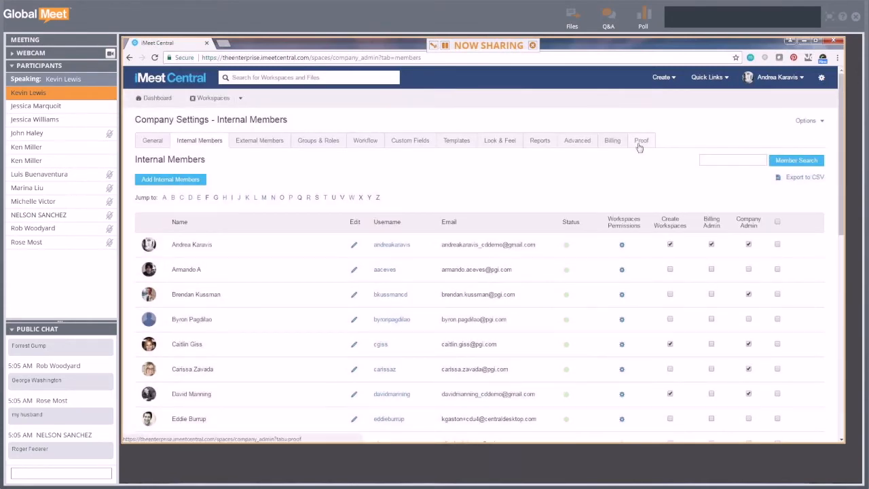
click(639, 141)
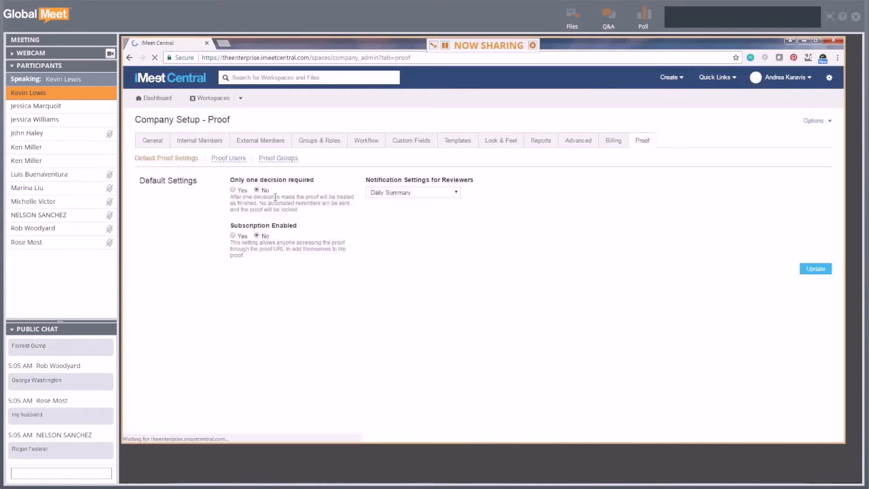
click(231, 160)
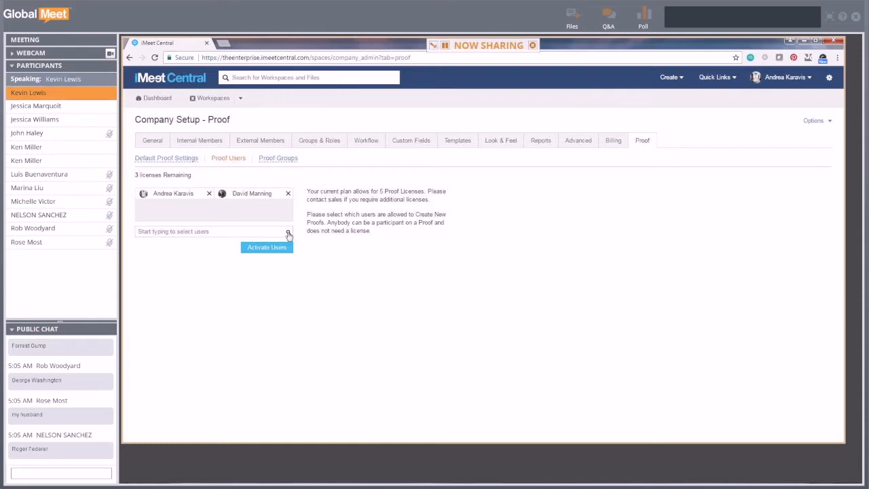
click(288, 233)
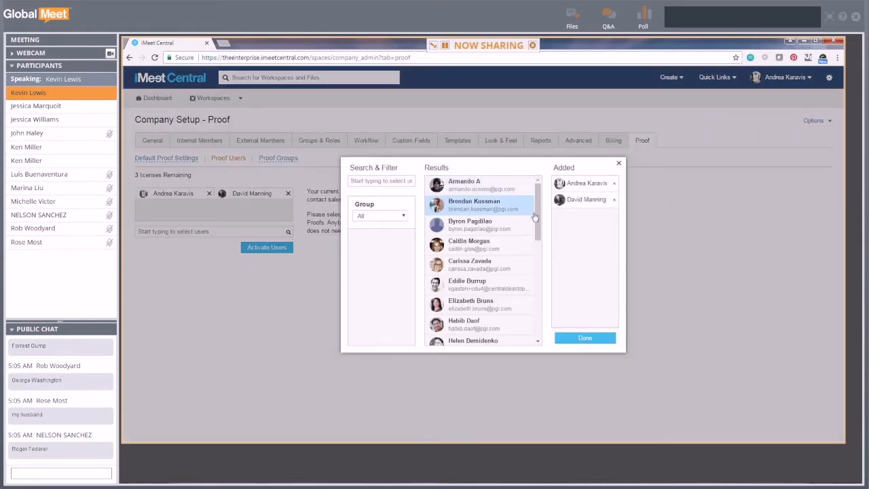
click(487, 285)
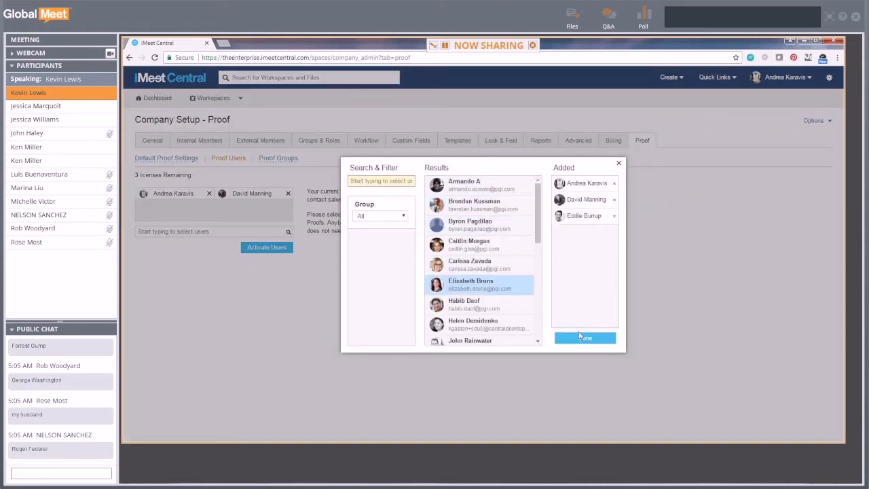
click(584, 339)
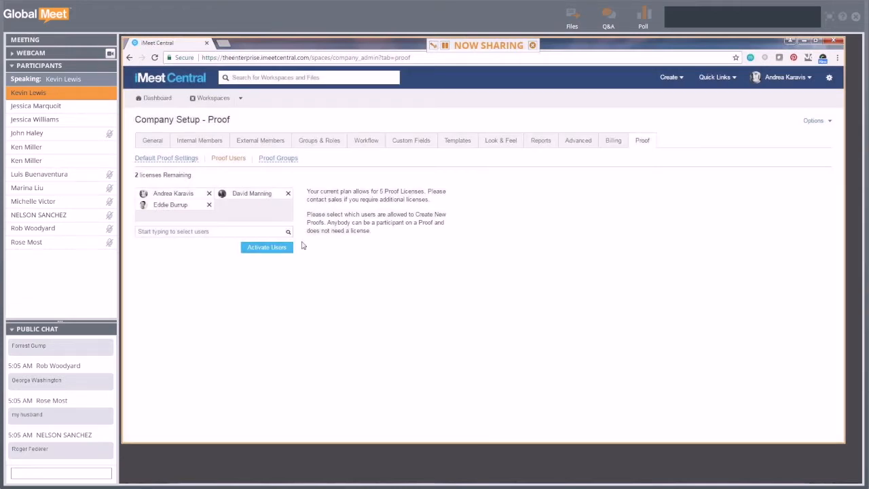
click(267, 249)
click(209, 206)
click(269, 250)
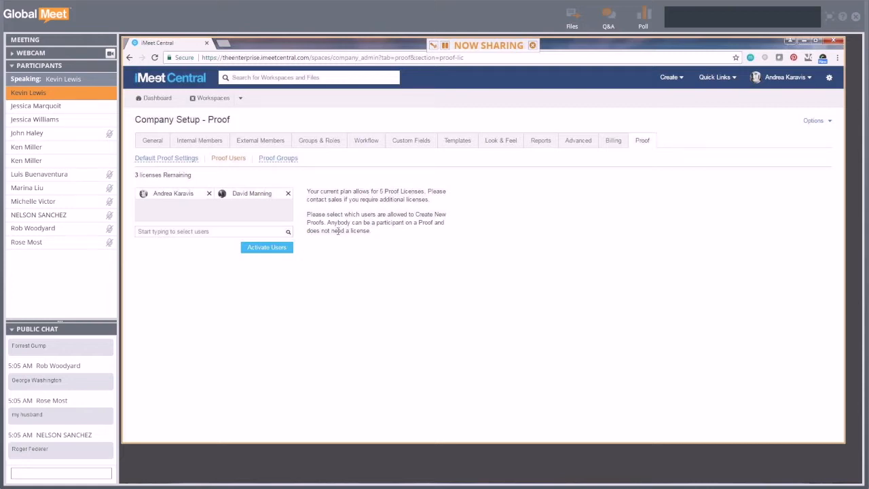
- List the proof groups (Design Team, Marketing Team) and start a blank Add a Proof Group form
click(282, 161)
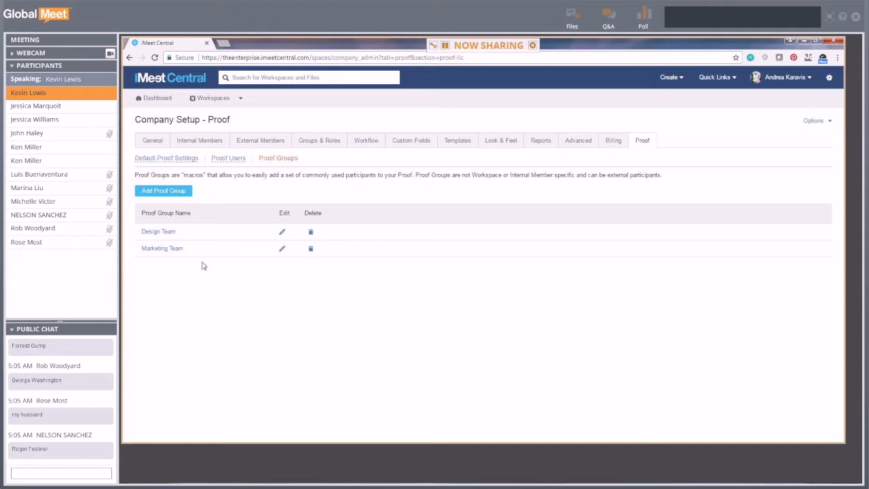
click(171, 193)
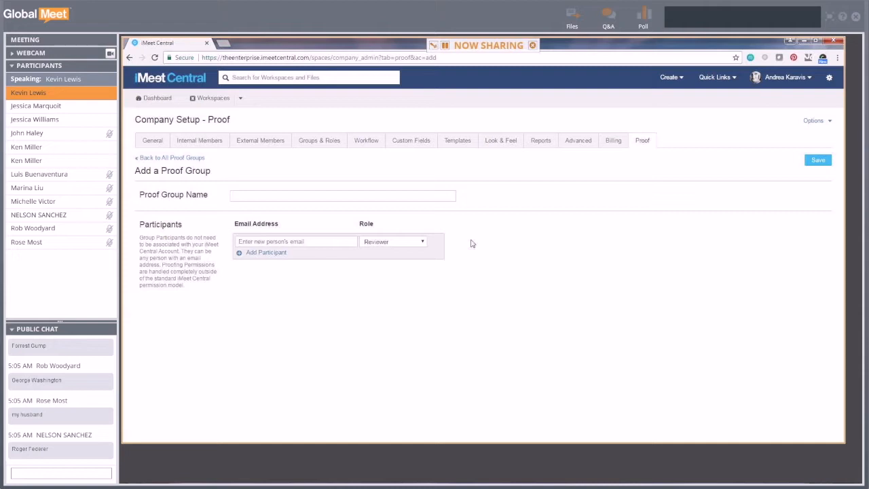
- Name the new group 'Legal Team' and add the first reviewer's e-mail as a participant
click(378, 196)
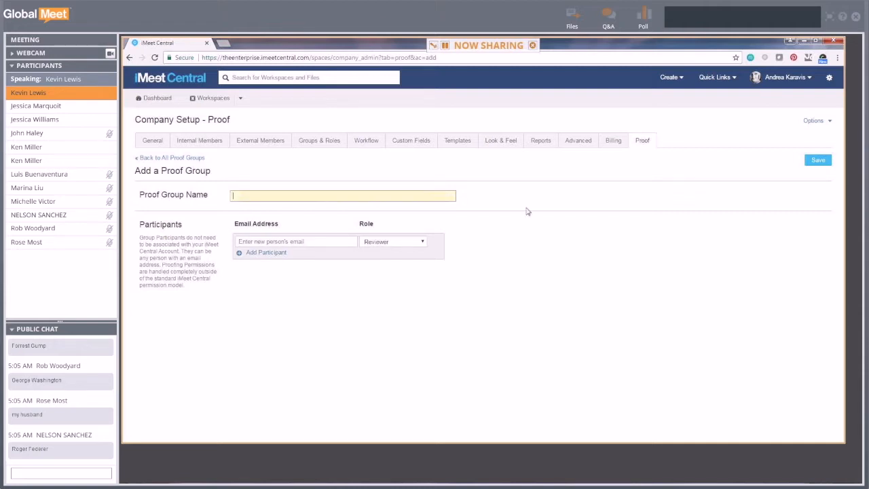
text(Legal Team)
click(325, 241)
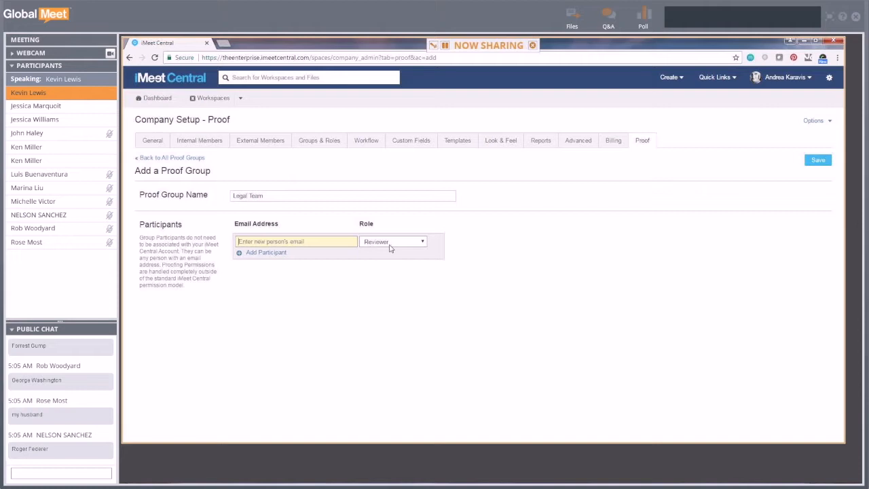
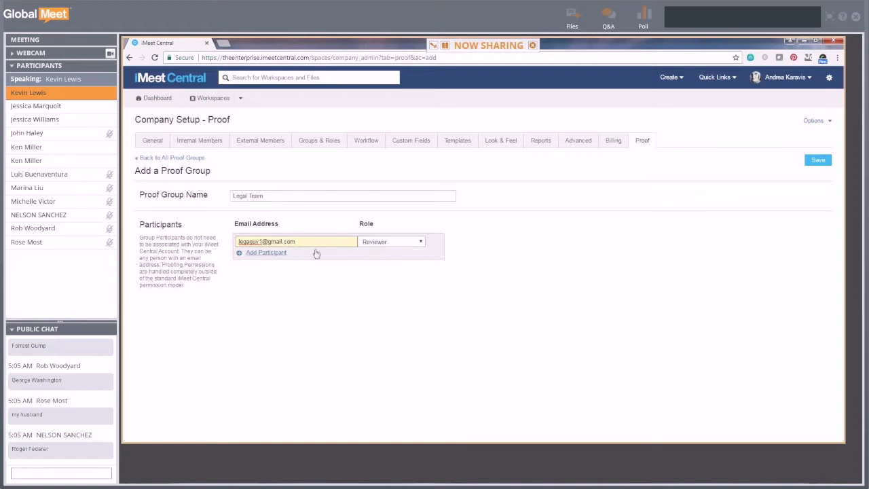
click(273, 252)
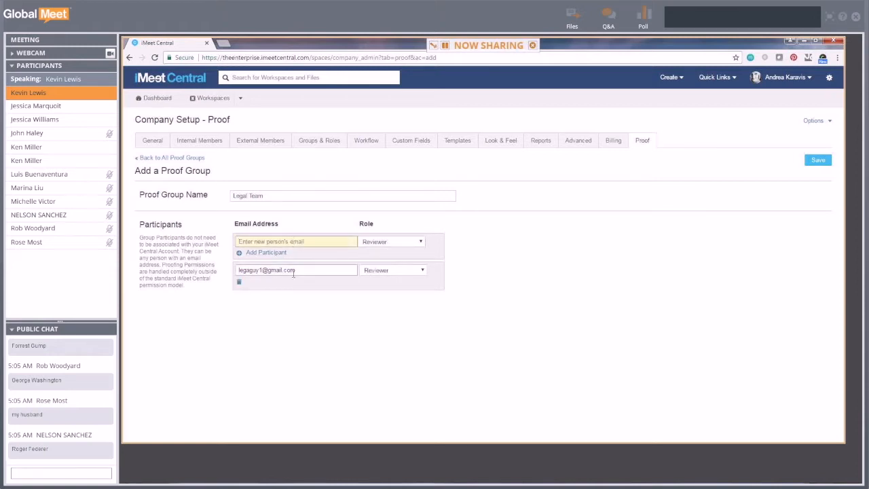
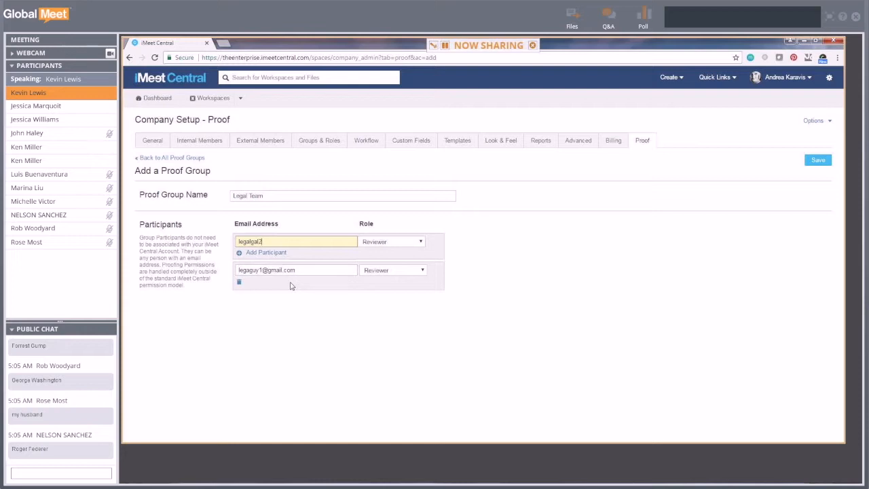
- Add the second reviewer's e-mail as a participant and save the Legal Team group
click(262, 252)
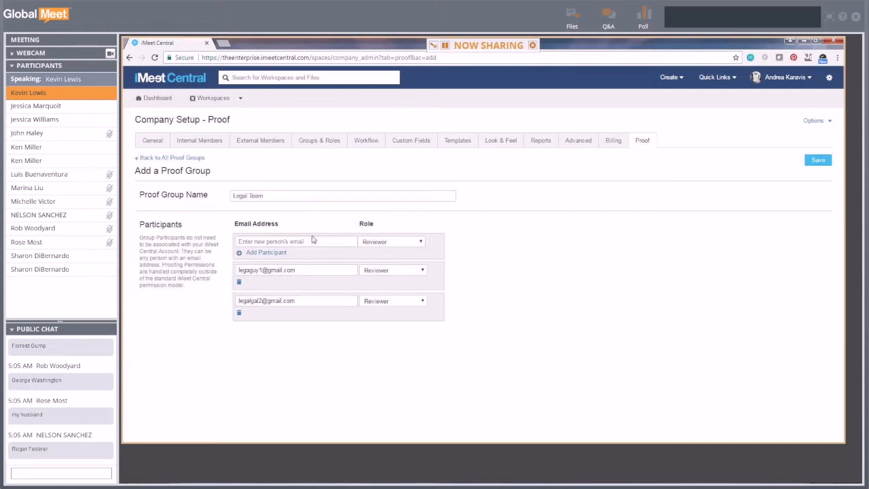
click(244, 241)
click(821, 163)
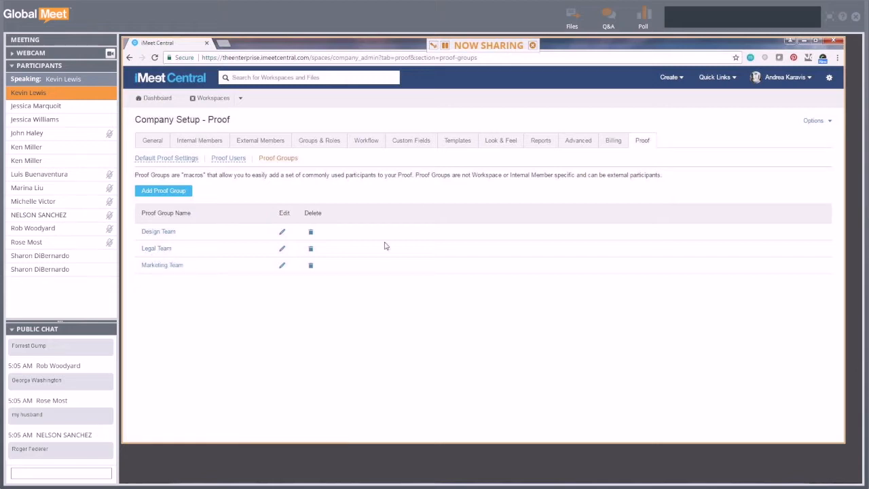
- Return from the Proof Groups list to the Default Proof Settings page
click(179, 158)
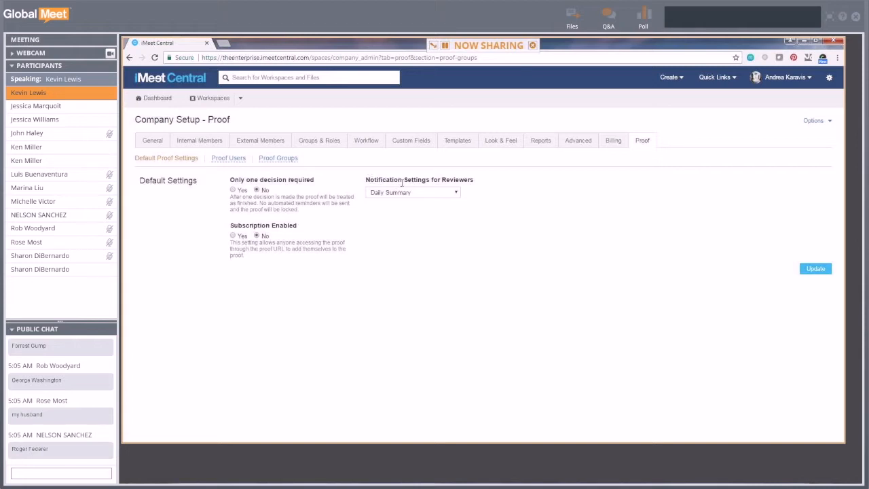
click(433, 194)
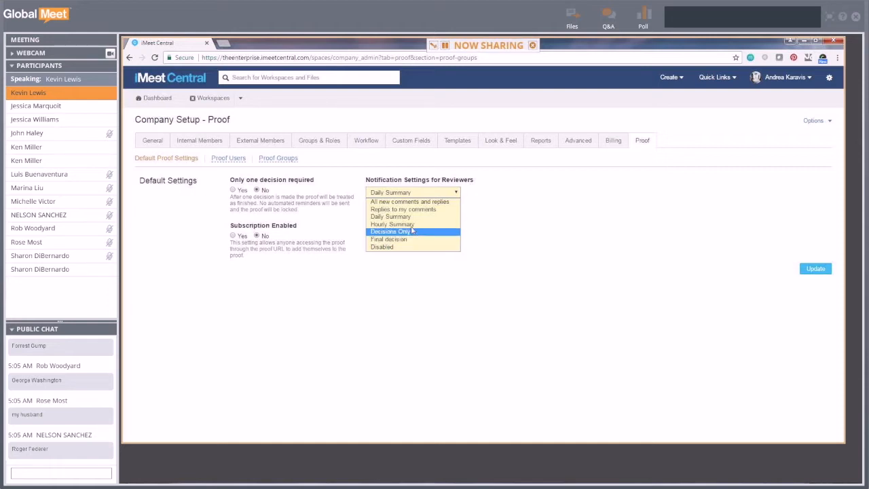
click(411, 217)
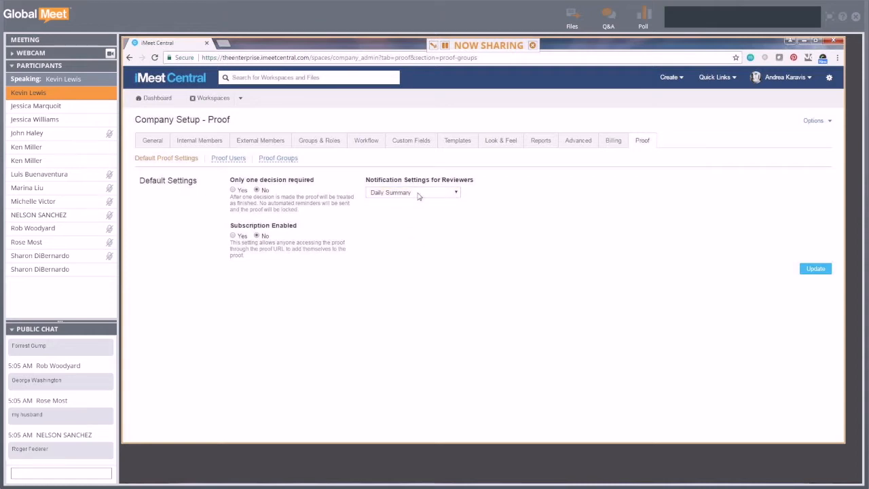
click(418, 194)
click(418, 217)
click(233, 190)
click(256, 190)
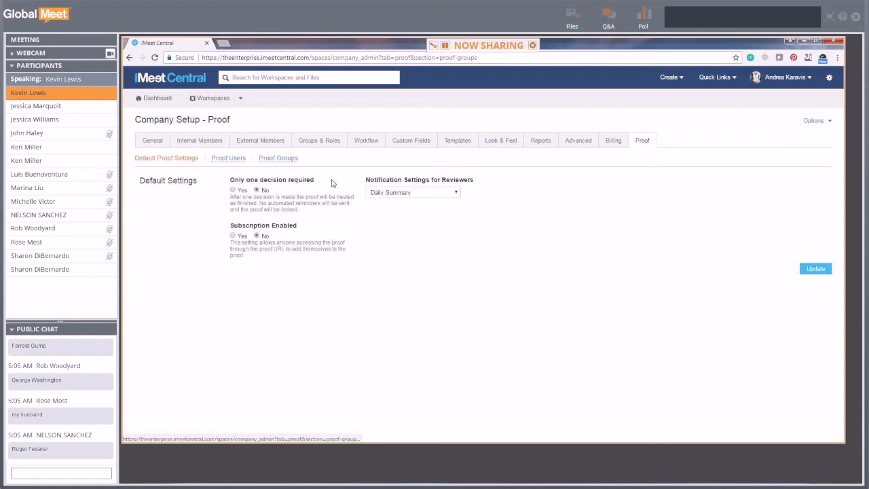
- Open the Internal > Brand Assets workspace and show its 13 folders under Files & Discussions
click(240, 99)
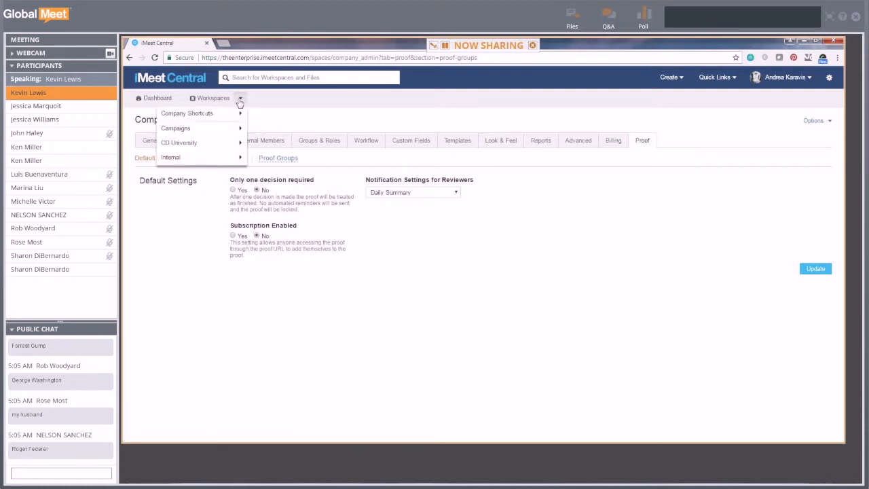
click(236, 157)
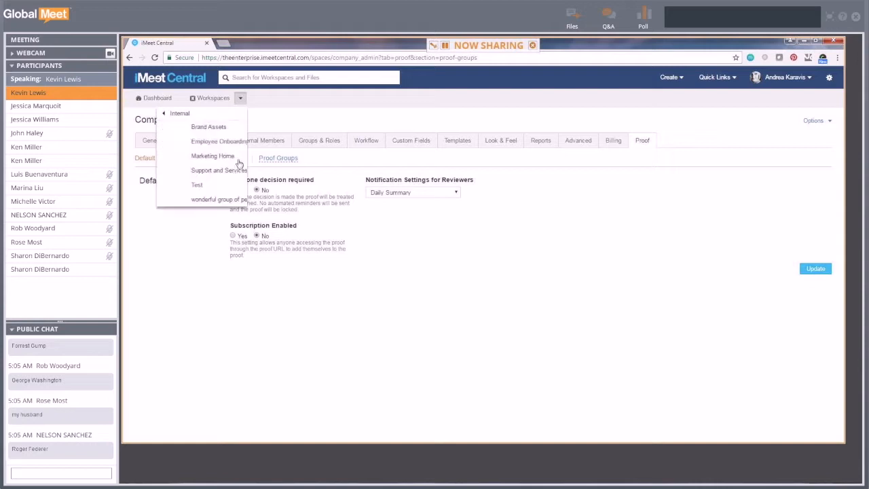
click(209, 127)
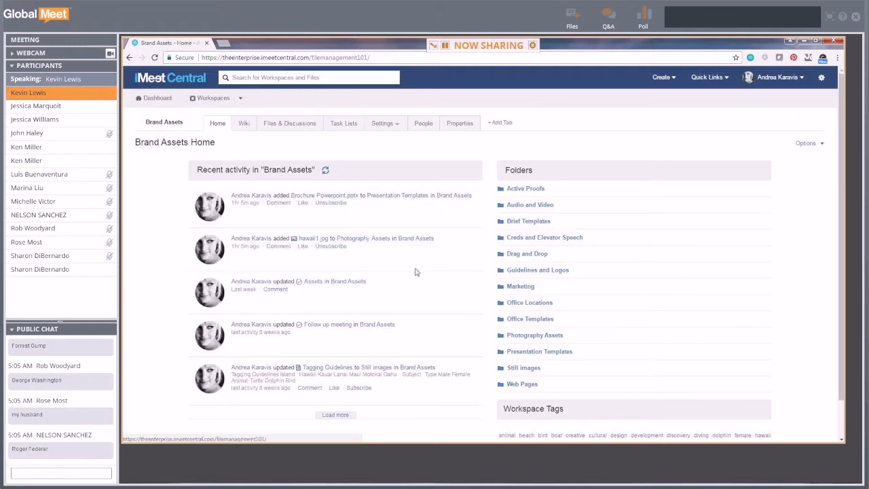
click(292, 127)
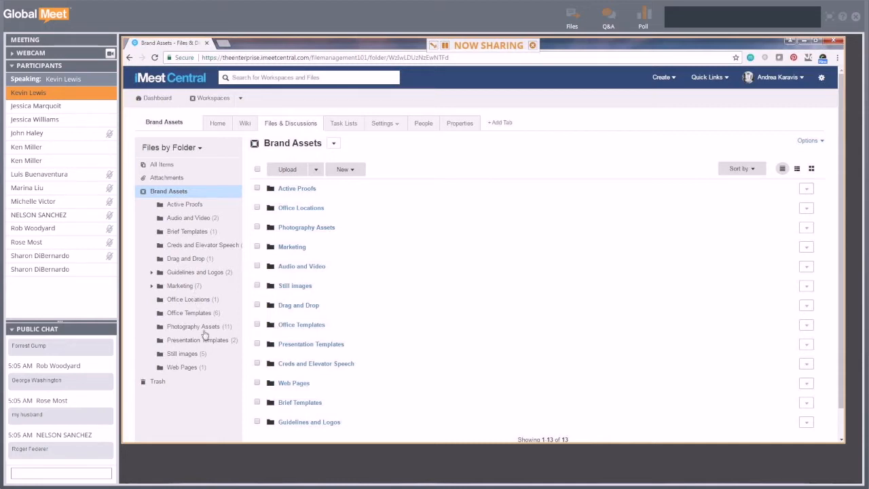
- Browse to Photography Assets (briefly Presentation Templates) and open hawaii1.jpg in the viewer
click(188, 327)
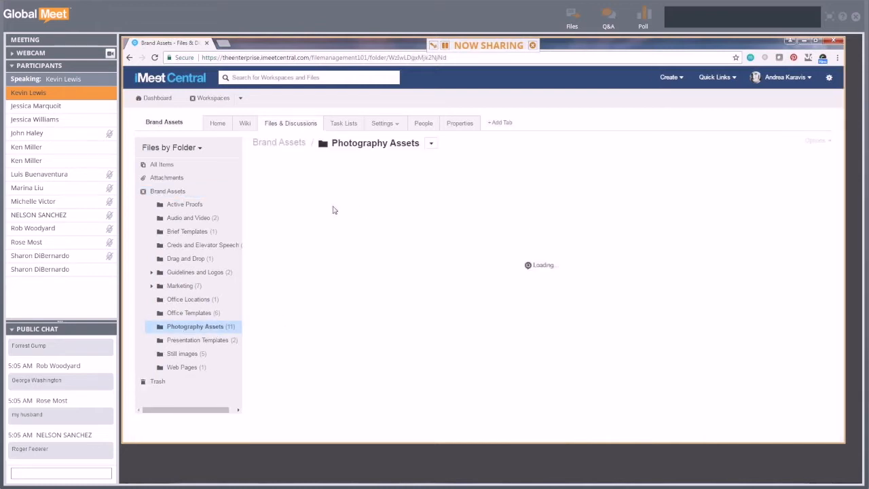
click(196, 341)
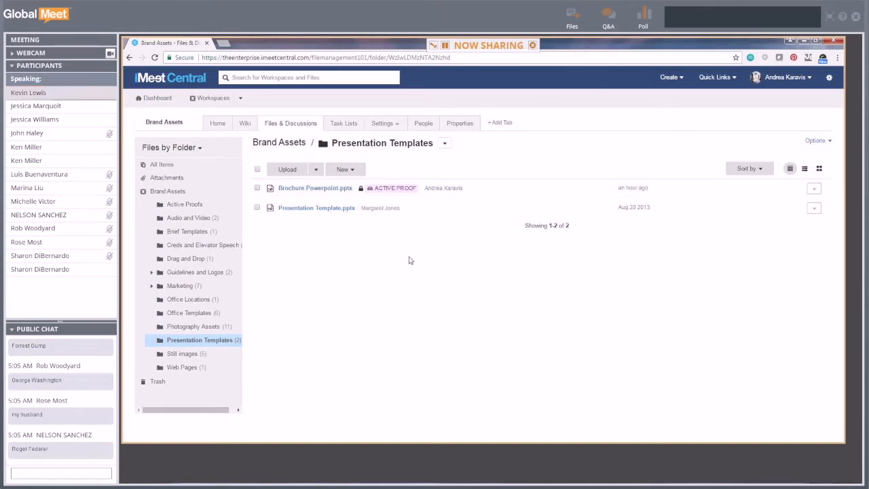
click(206, 327)
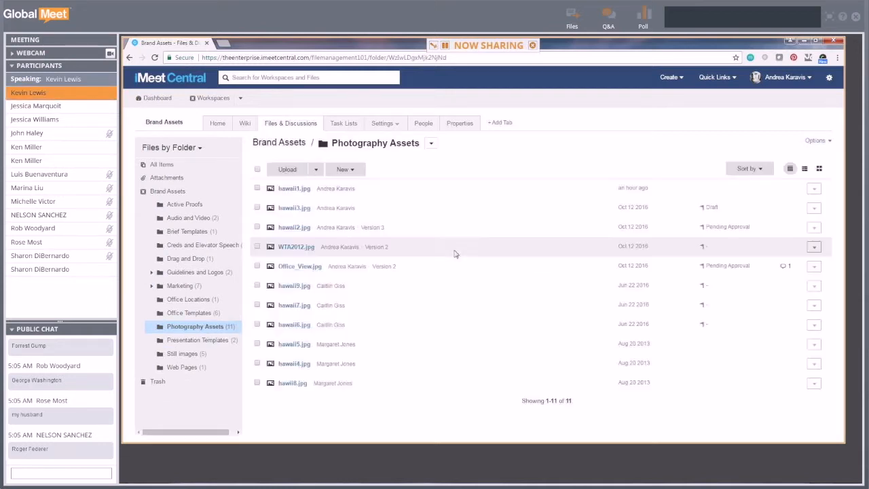
click(291, 194)
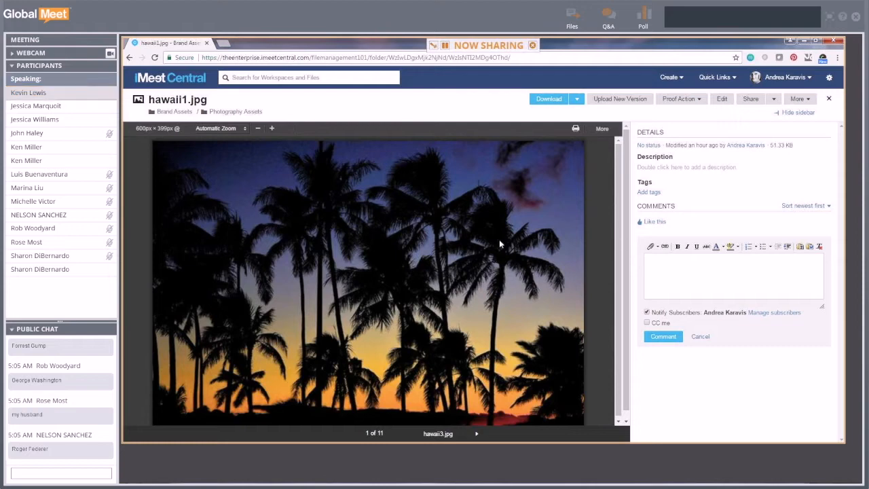
- Choose Proof Action > Create to open the New Proof form for hawaii1.jpg
click(700, 101)
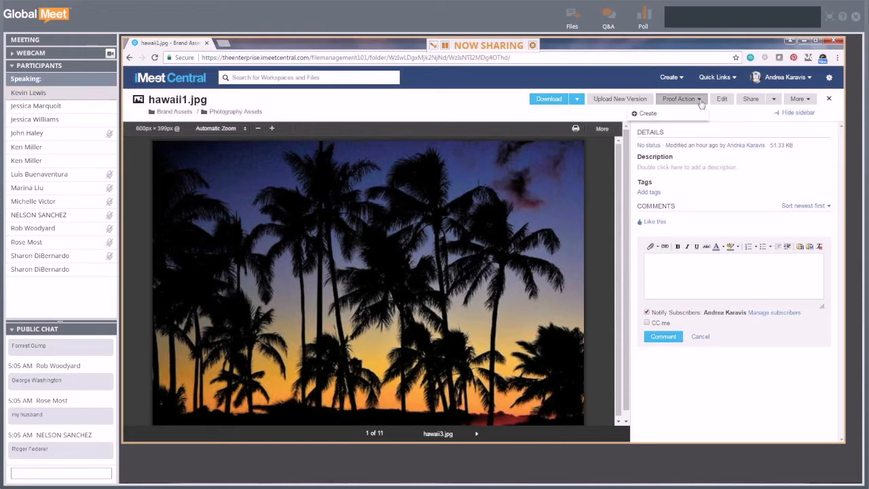
click(648, 114)
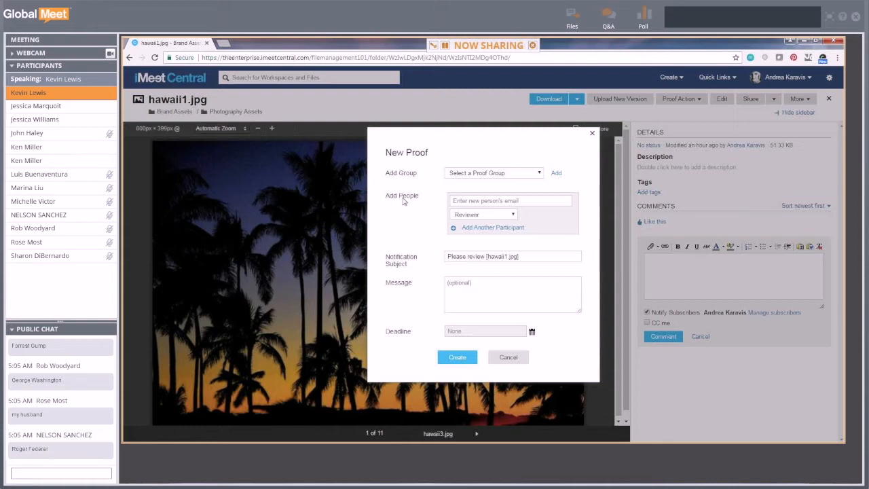
- Cancel the New Proof form, restore and raise the browser window, then reopen Proof Action > Create
click(490, 202)
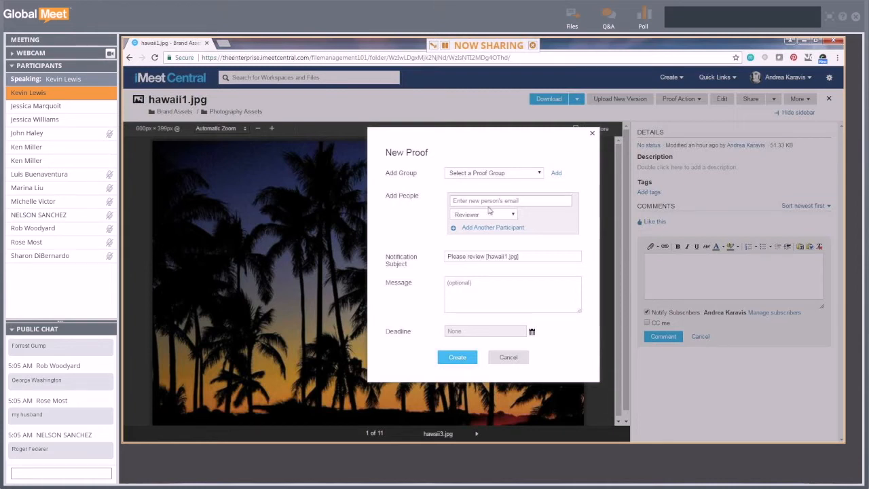
click(507, 357)
double_click(649, 49)
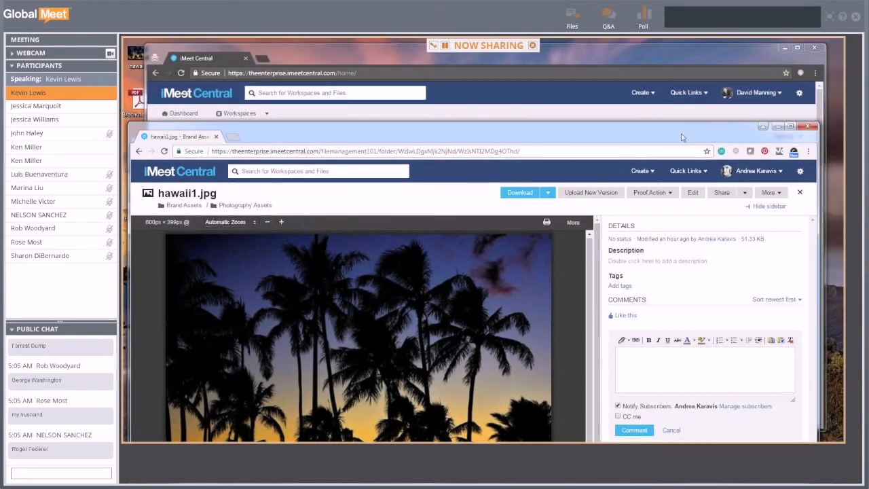
drag(688, 123, 693, 60)
click(661, 115)
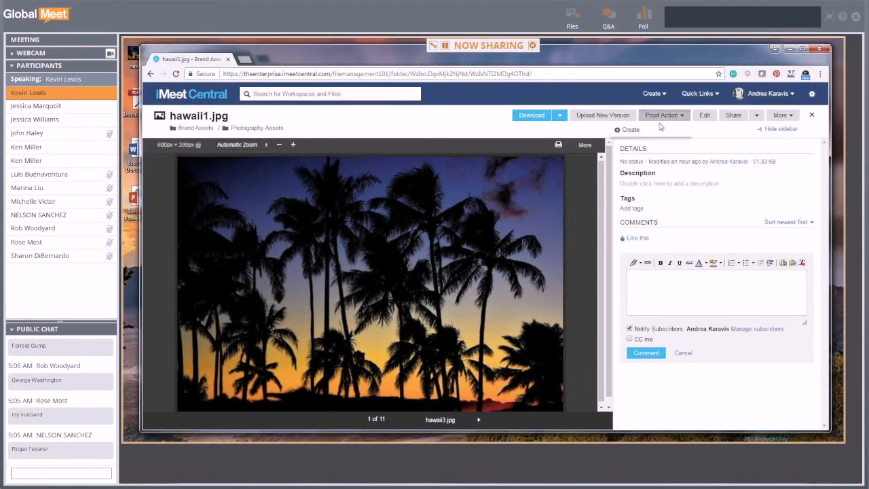
click(629, 130)
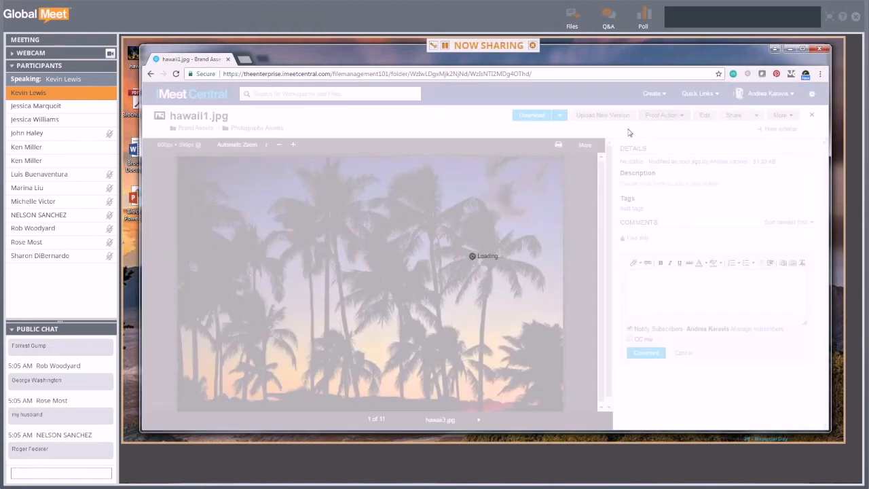
- Search Add People by a person's name and add the second suggestion as a Reviewer
click(487, 202)
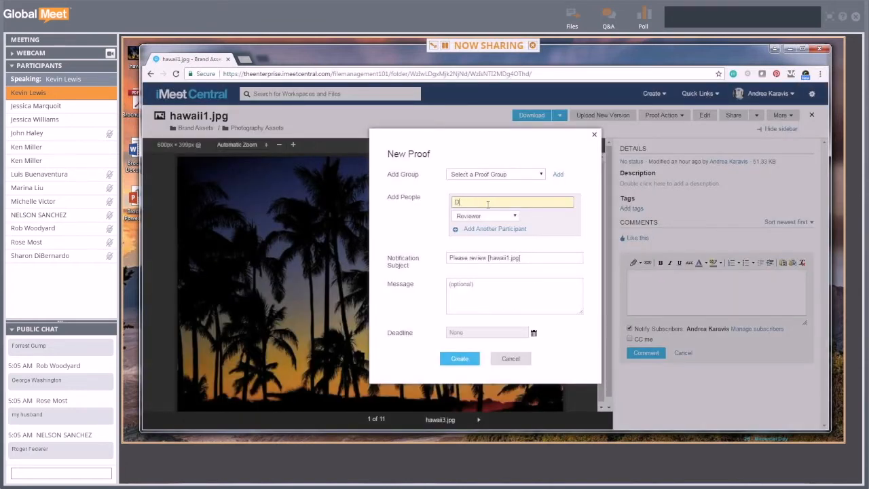
text(David)
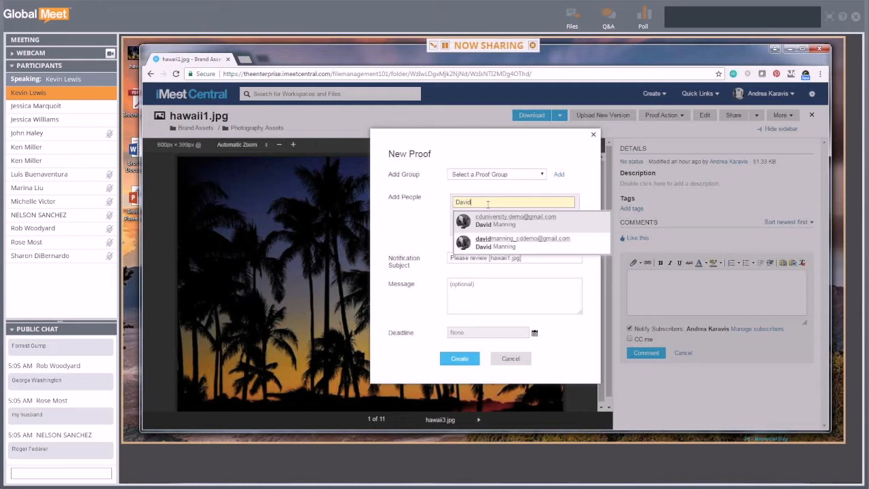
click(432, 212)
drag(479, 191, 456, 193)
key(BackSpace)
key(BackSpace)
text(legal@)
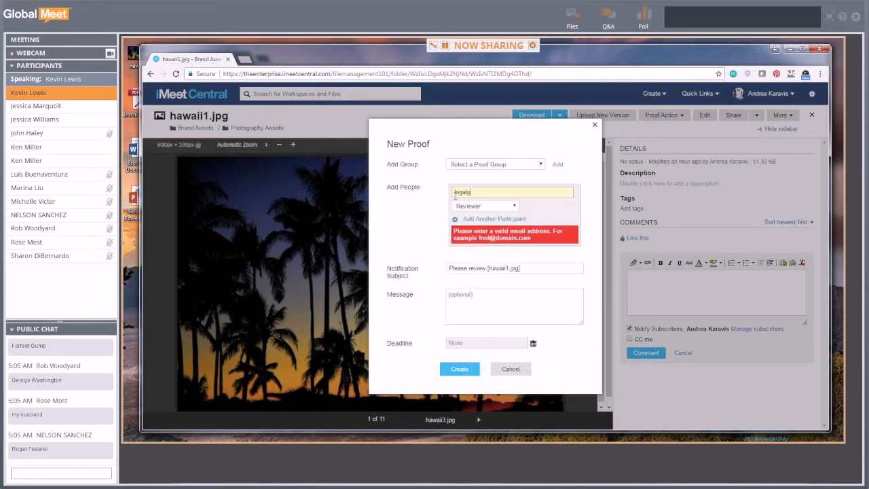
text(al2)
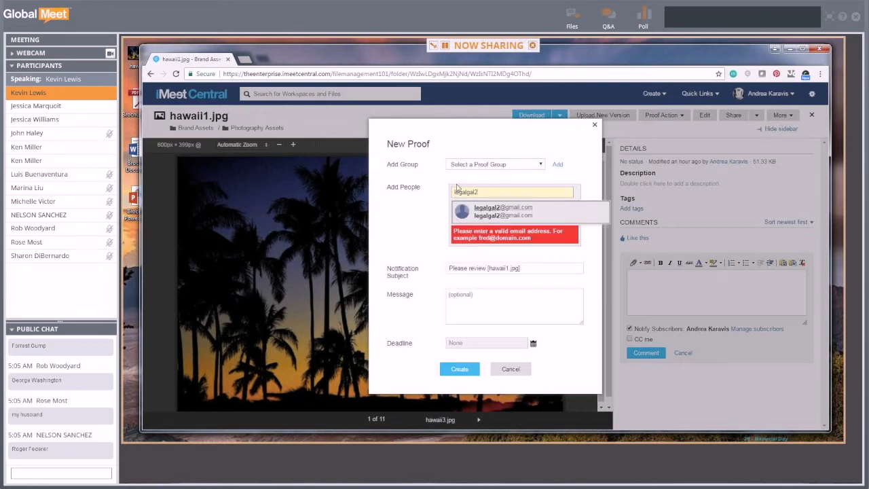
double_click(486, 191)
key(BackSpace)
text(randomemail@)
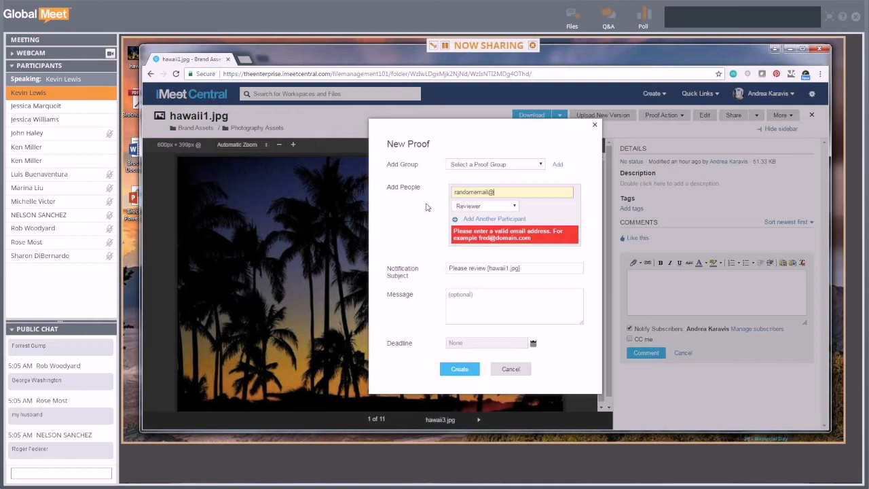
key(BackSpace)
key(ctrl+a)
key(BackSpace)
text(david)
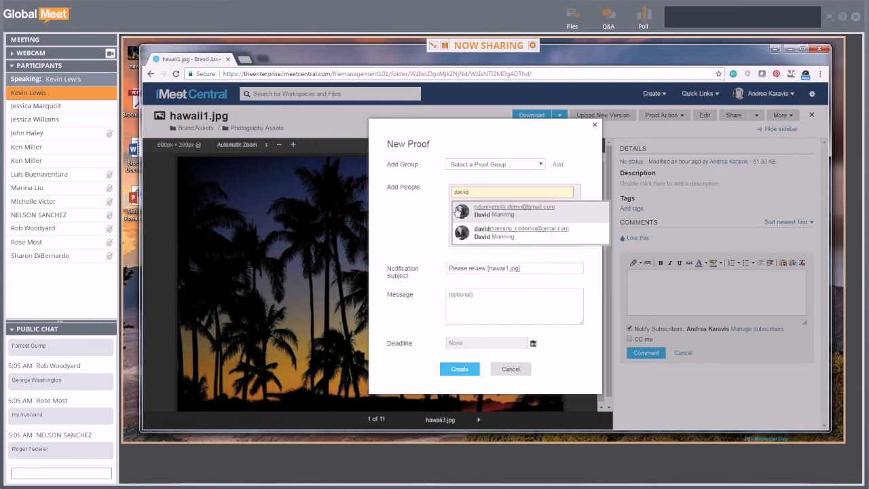
click(533, 241)
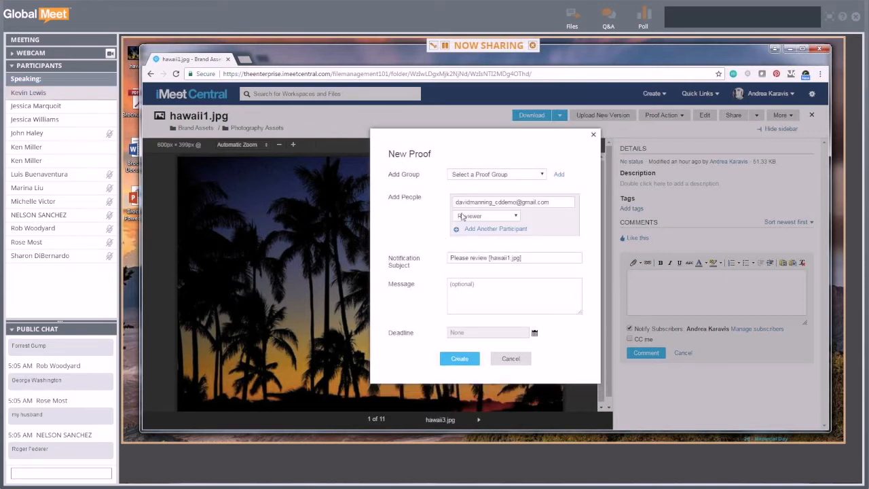
- Keep the existing participant's role as Reviewer and add a blank row for another participant
click(515, 218)
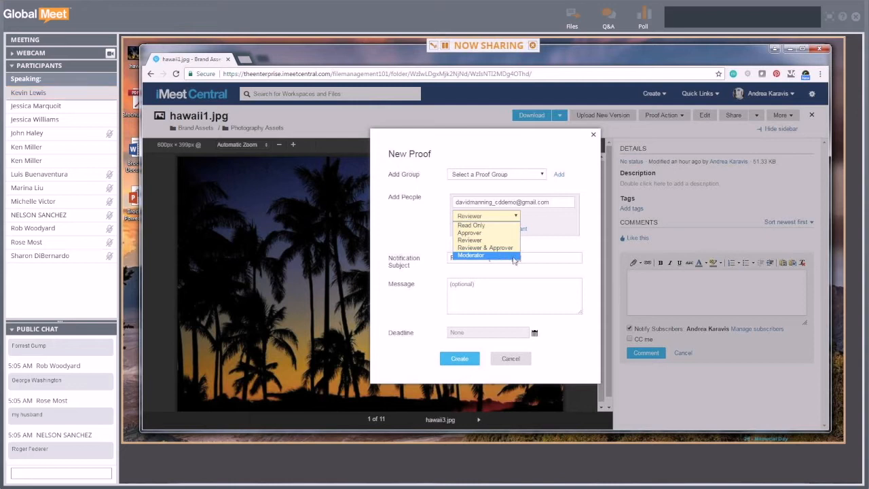
click(477, 241)
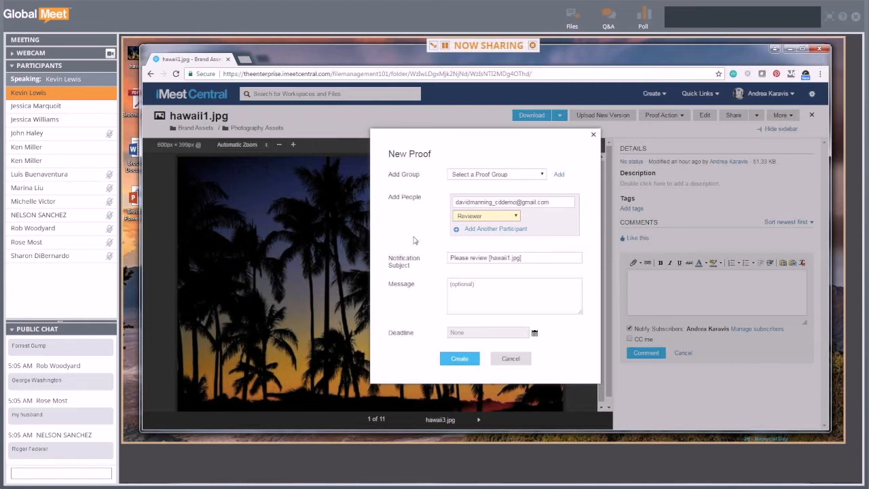
click(493, 229)
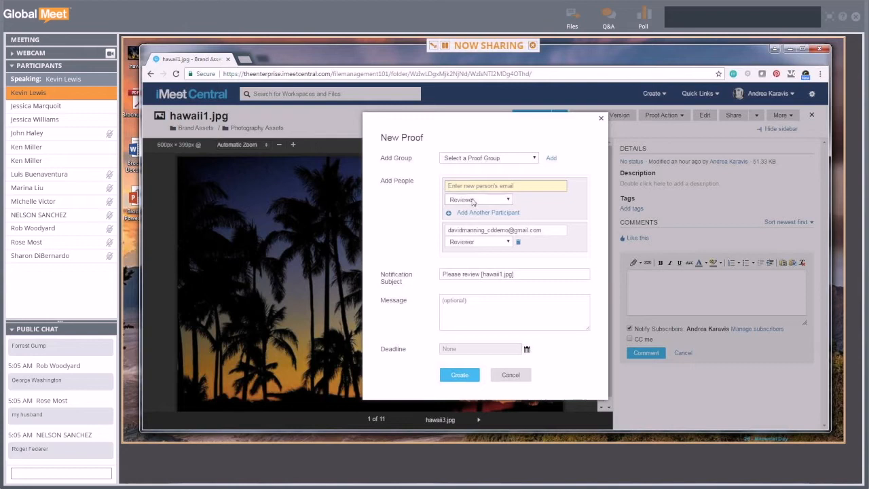
- Add the second participant from the email suggestions as Reviewer & Approver, leaving proof groups unset
text(andrea)
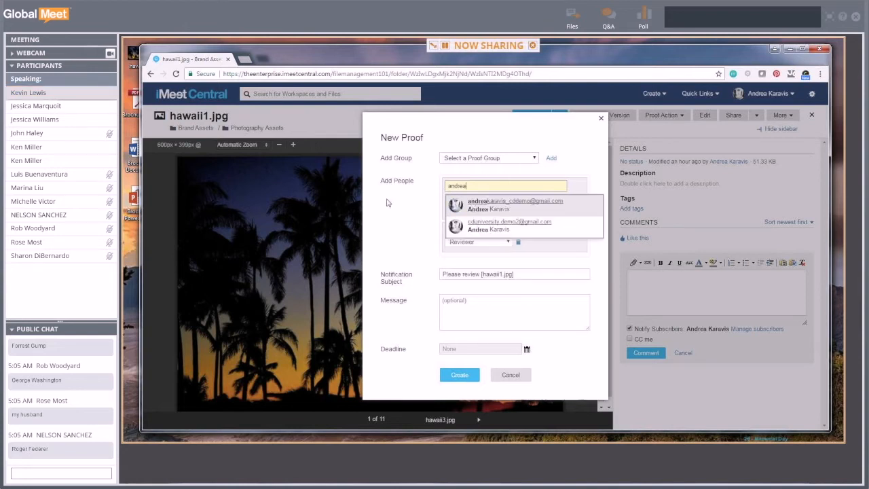
click(520, 203)
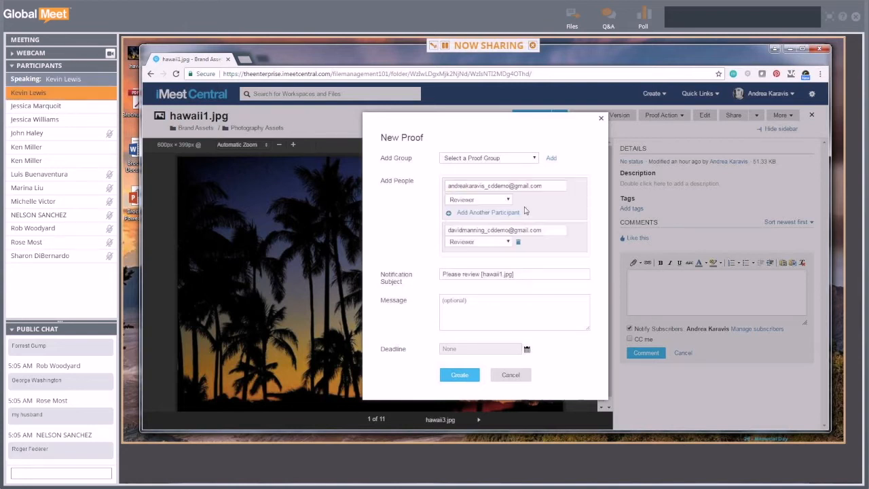
click(486, 201)
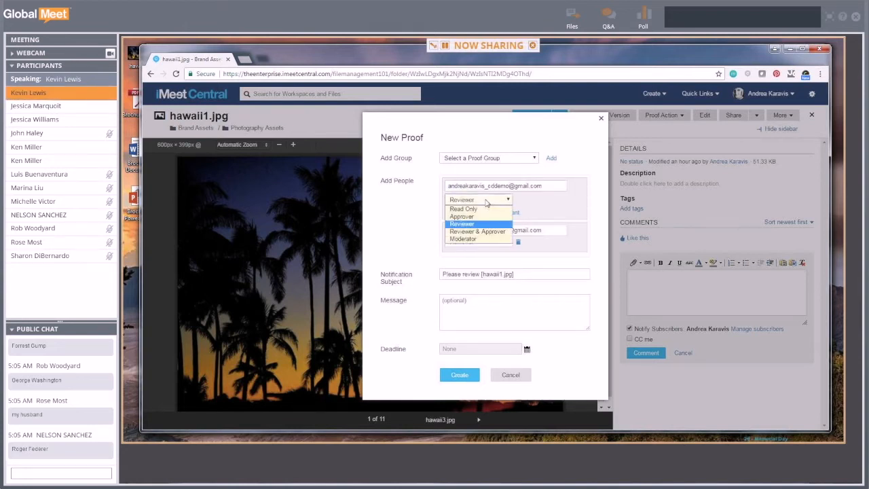
click(493, 235)
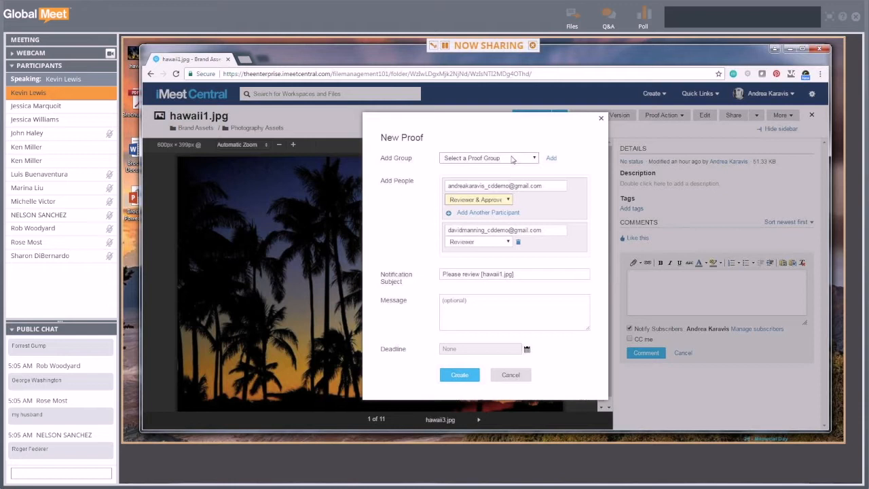
click(534, 158)
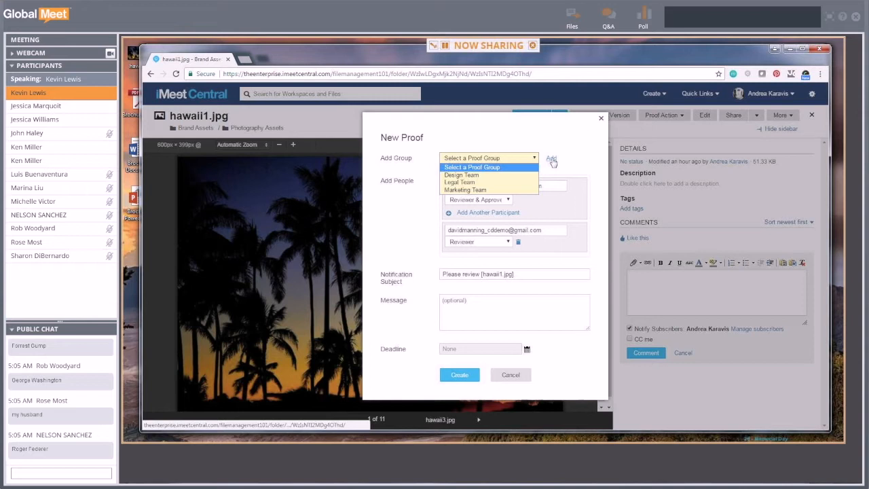
click(552, 161)
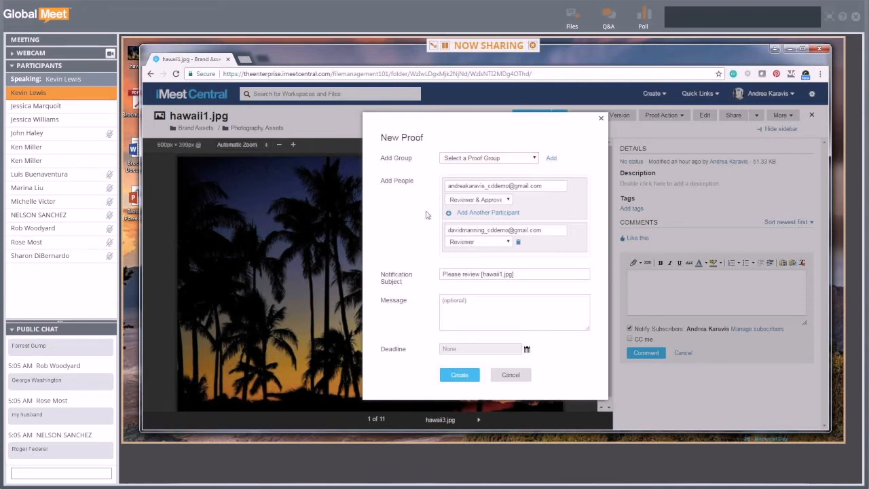
click(492, 160)
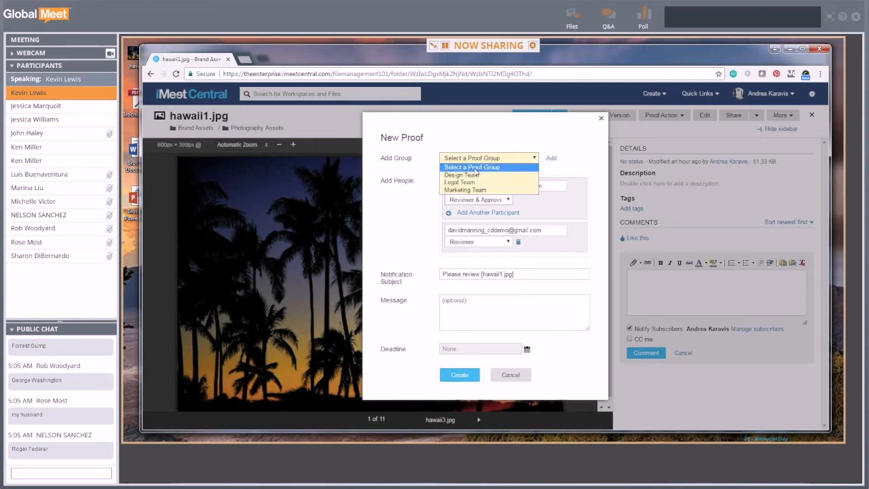
click(419, 204)
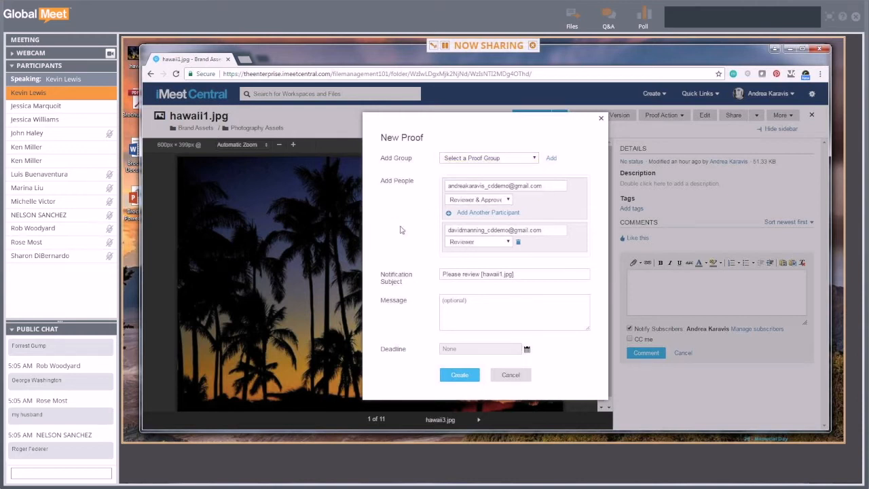
- Write the message 'Here's a picture of some palm trees.' and set the deadline to June 21
click(462, 311)
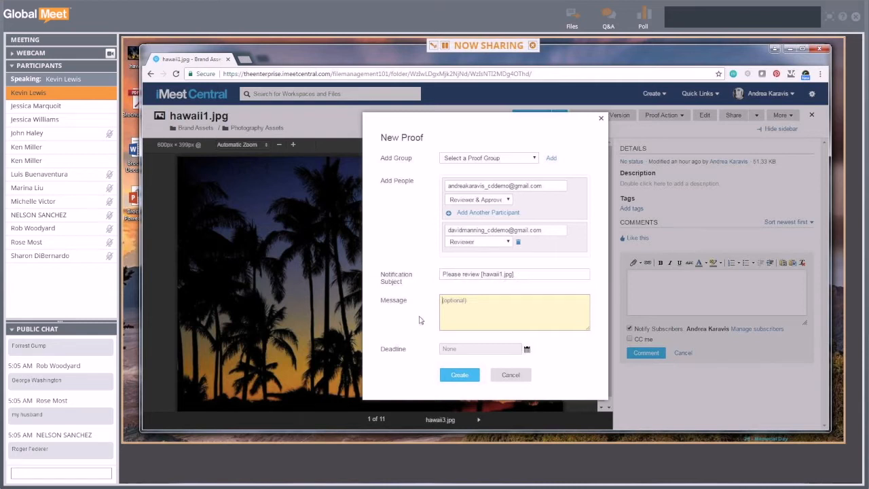
text(Here's a)
key(BackSpace)
key(BackSpace)
key(BackSpace)
text(a p)
key(BackSpace)
key(BackSpace)
key(BackSpace)
key(BackSpace)
text(a picture )
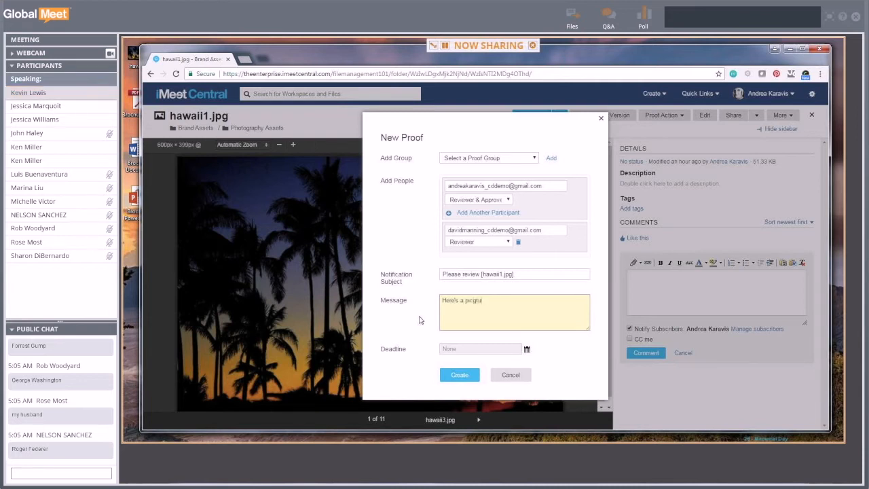
text(of some)
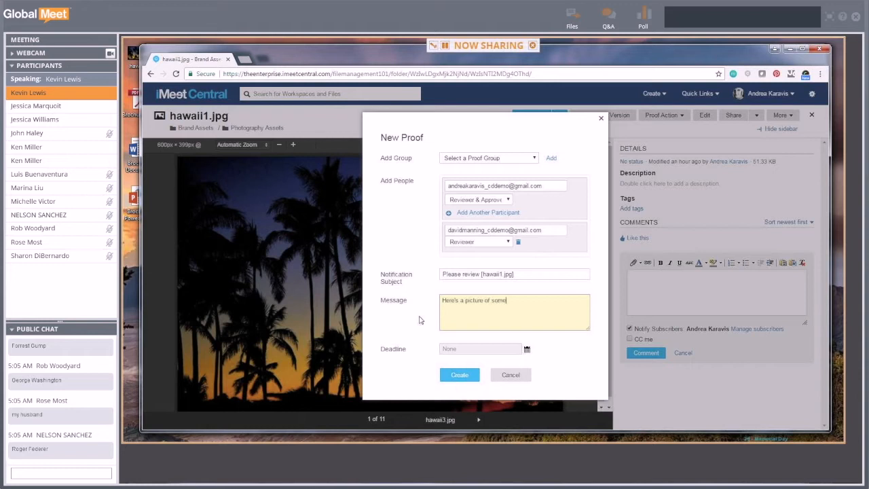
text( palm trees.)
key(BackSpace)
key(BackSpace)
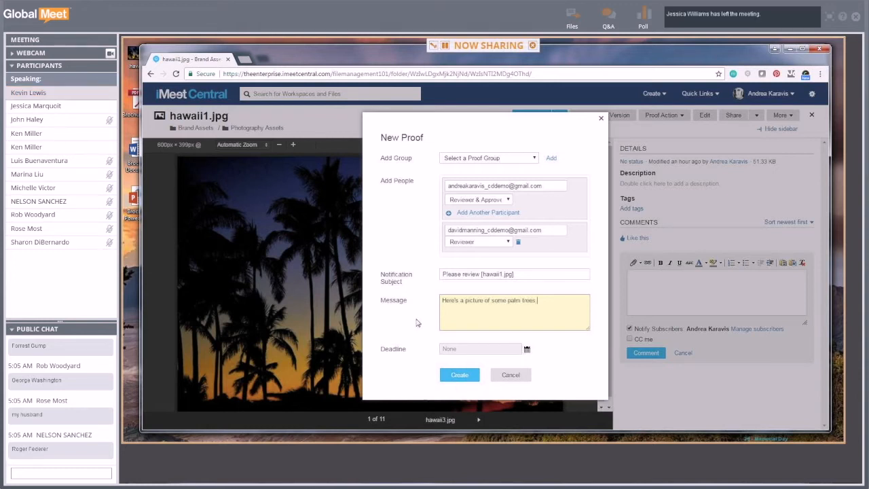
click(526, 350)
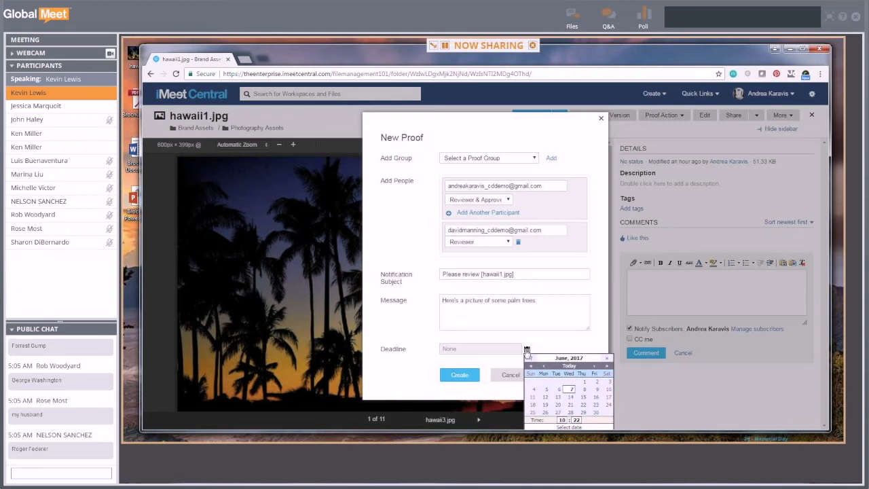
click(570, 405)
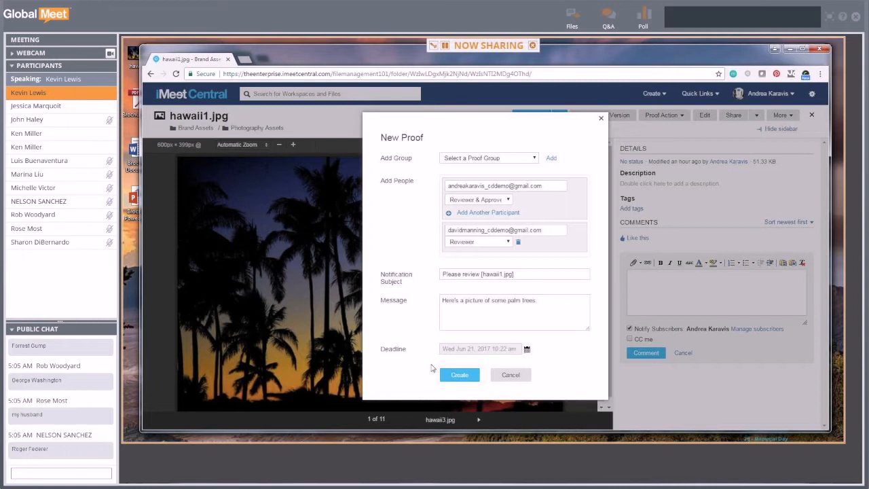
- Change the deadline time to 03:00 pm on Wed Jun 21, 2017 and create the proof
click(527, 349)
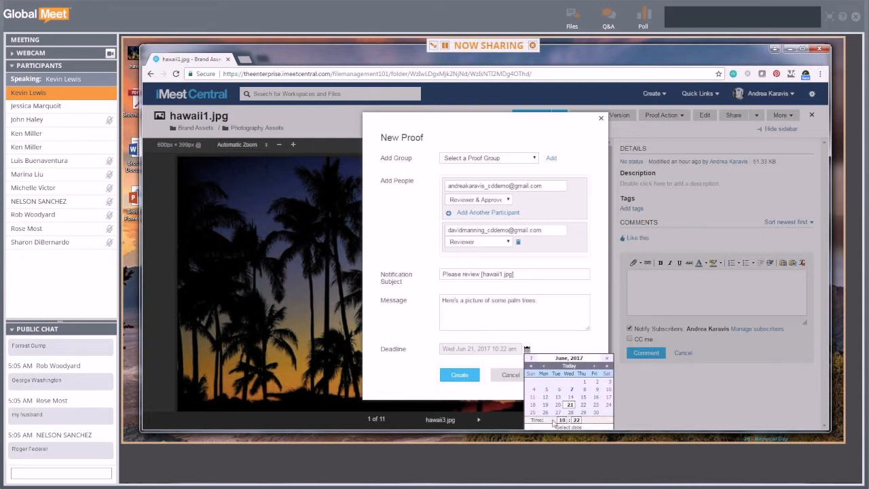
drag(571, 426, 592, 424)
drag(541, 423, 469, 423)
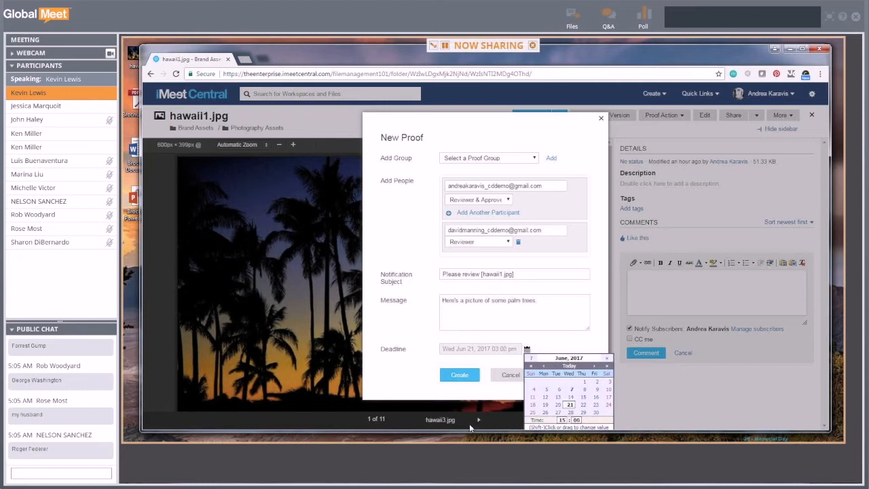
click(578, 349)
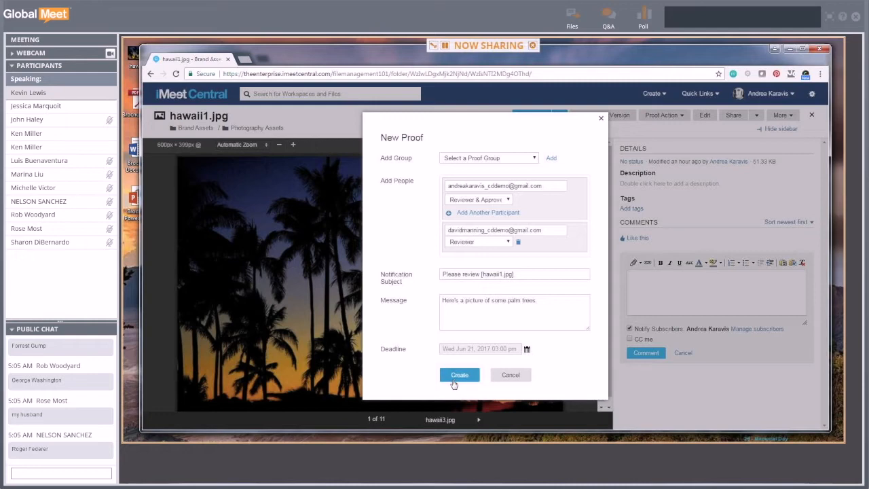
click(459, 377)
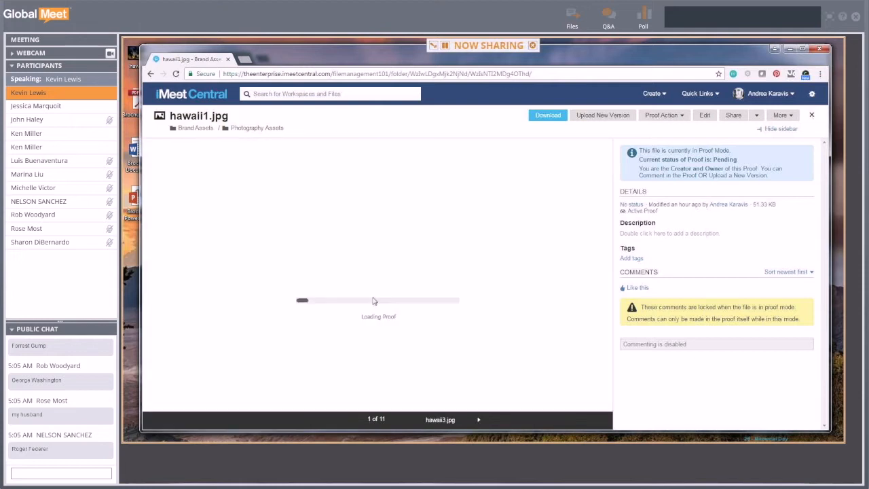
- Close the loaded hawaii1.jpg proof to return to the Photography Assets file list
click(811, 117)
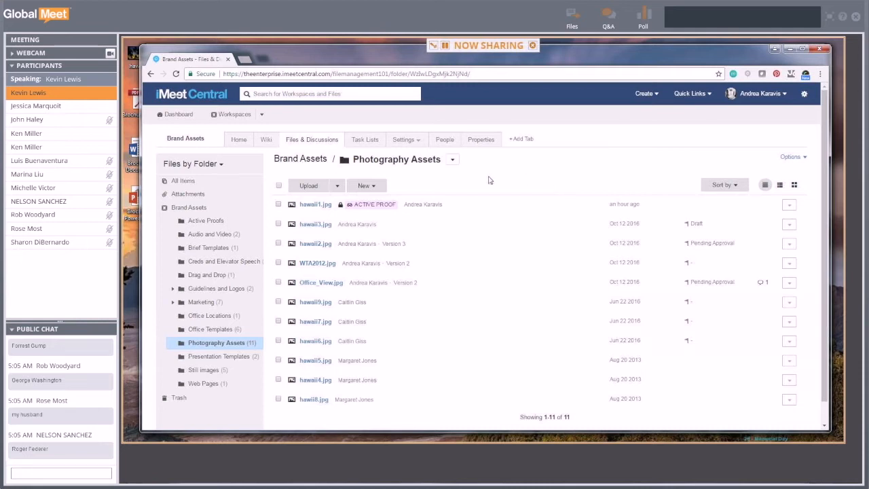
click(302, 203)
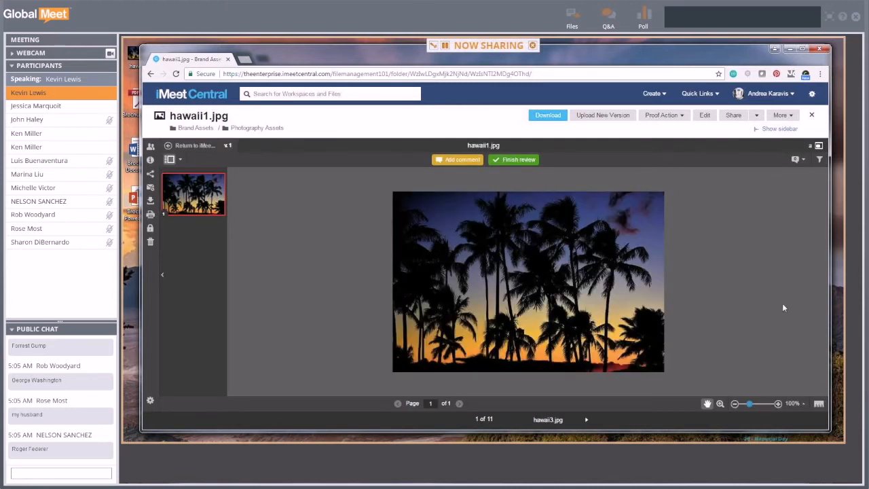
click(779, 128)
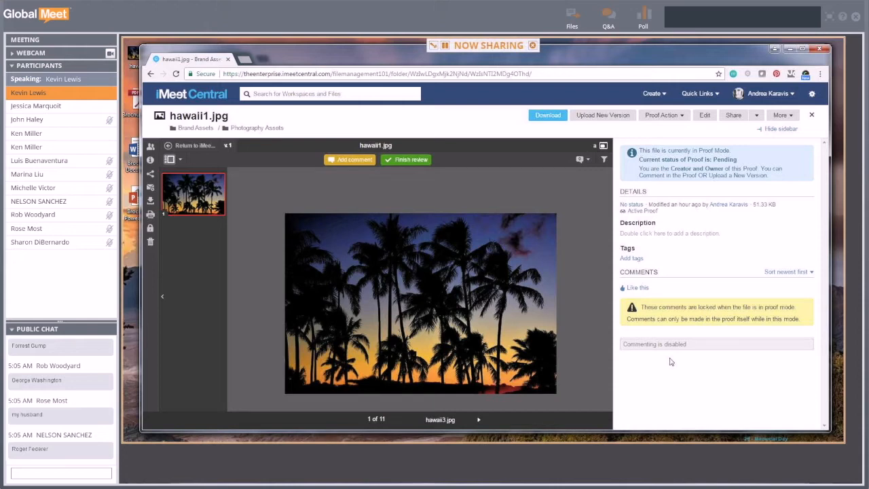
click(356, 163)
click(811, 116)
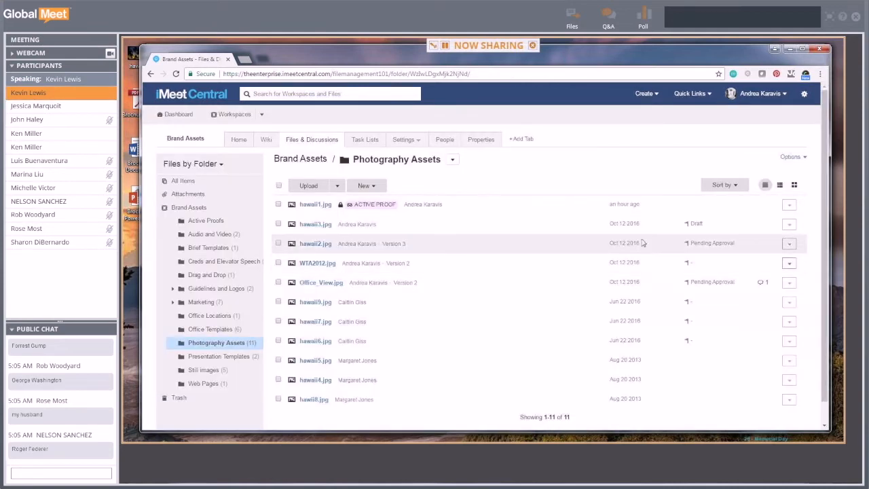
- Mark hawaii1.jpg as Pending Approval and try dragging it into the Active Proofs folder
click(789, 205)
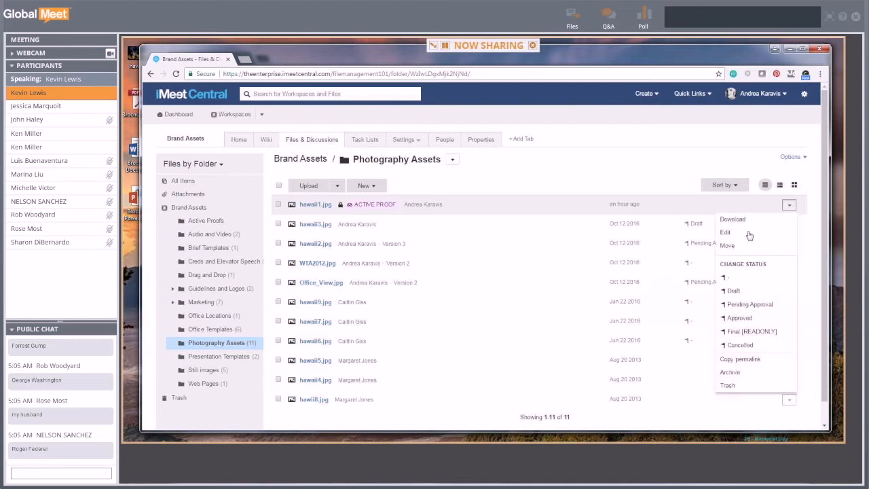
click(748, 305)
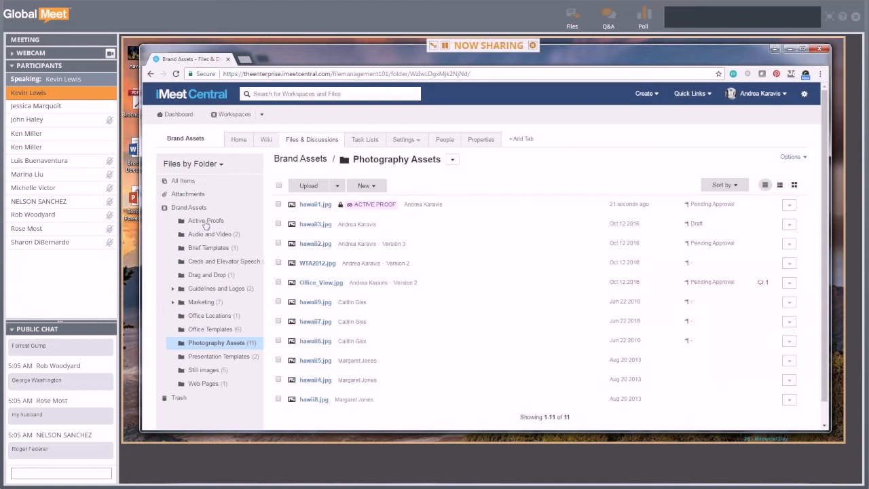
click(515, 210)
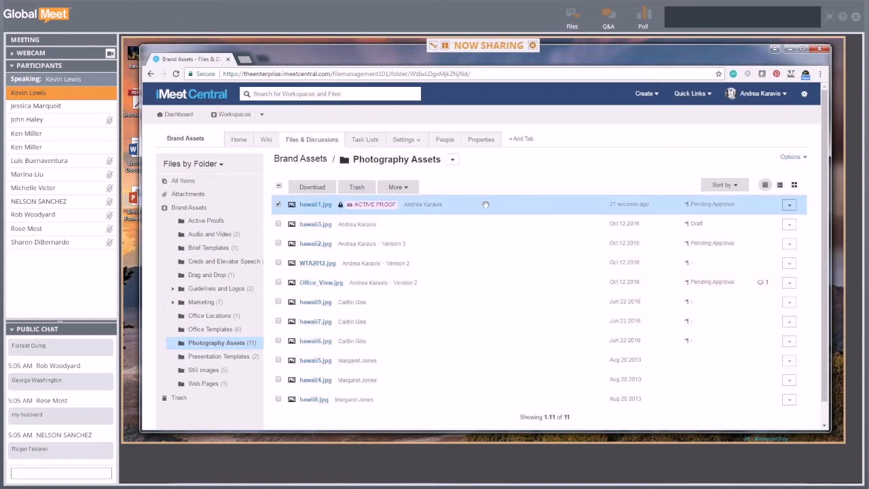
drag(464, 211, 212, 224)
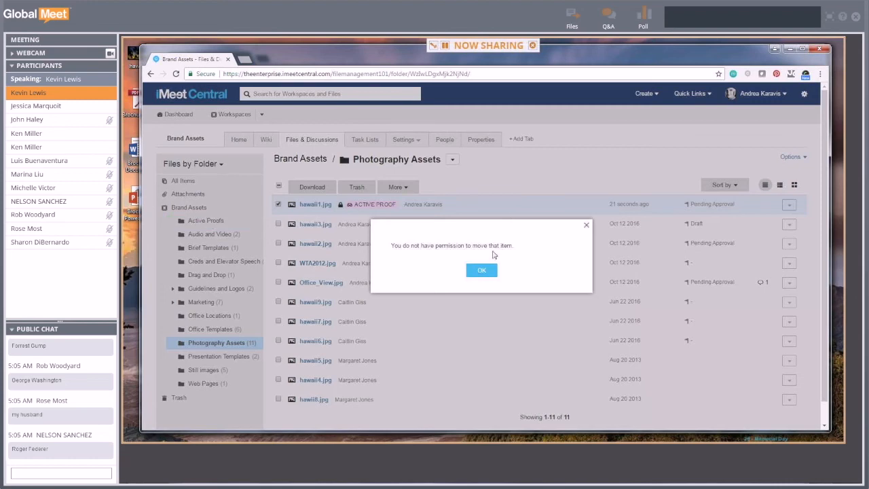
click(482, 271)
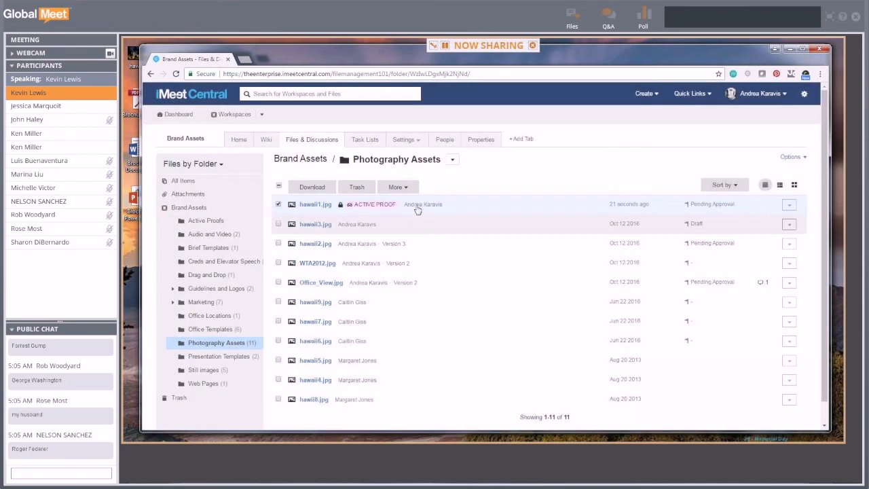
- Move hawaii1.jpg to Active Proofs through the move-to-folder menu and open that folder
click(397, 187)
click(405, 229)
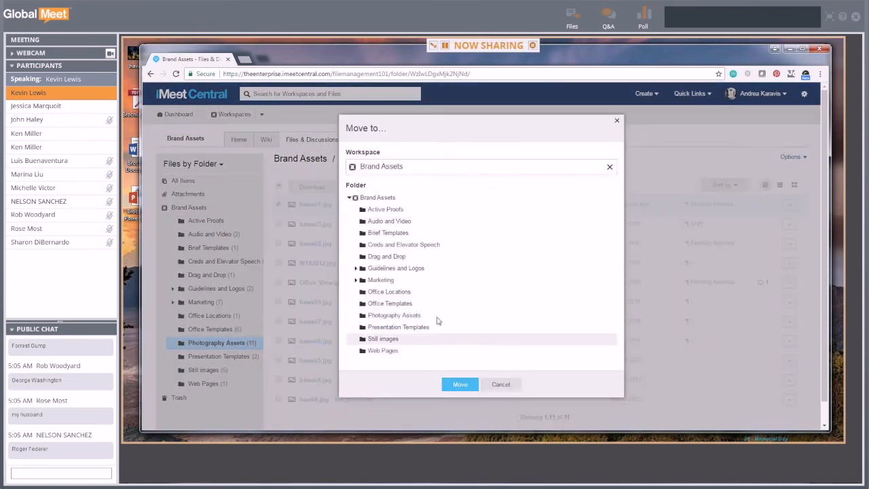
click(387, 210)
click(460, 384)
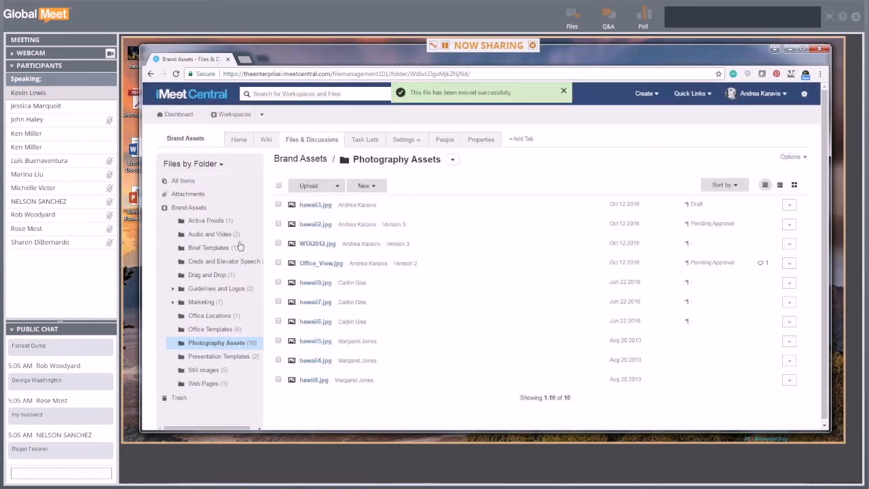
click(216, 222)
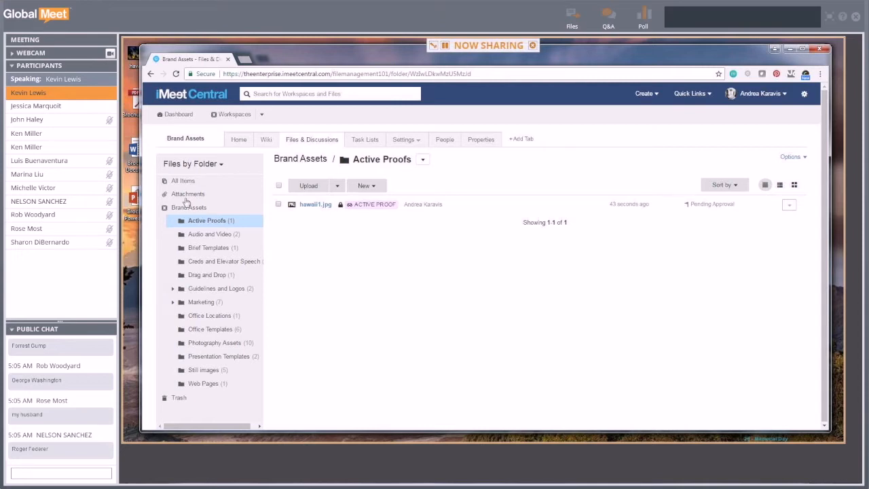
- View All Items in Brand Assets, then go back to My Dashboard
click(178, 181)
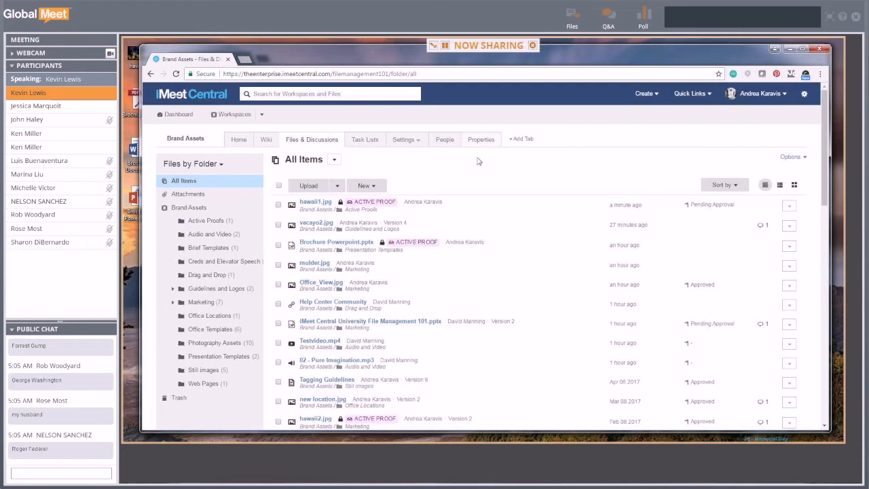
click(182, 113)
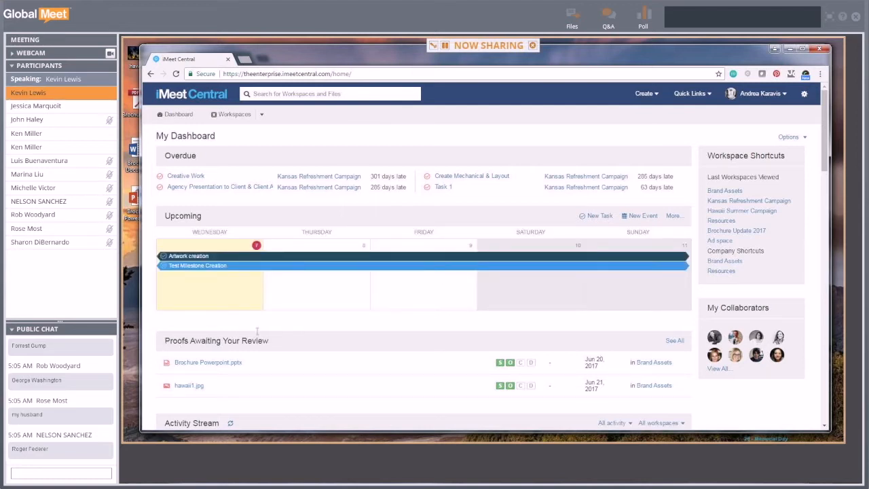
- Scroll down to highlight Proofs Awaiting Your Review listing hawaii1.jpg, then open the user name menu
scroll(284, 345, down, 1)
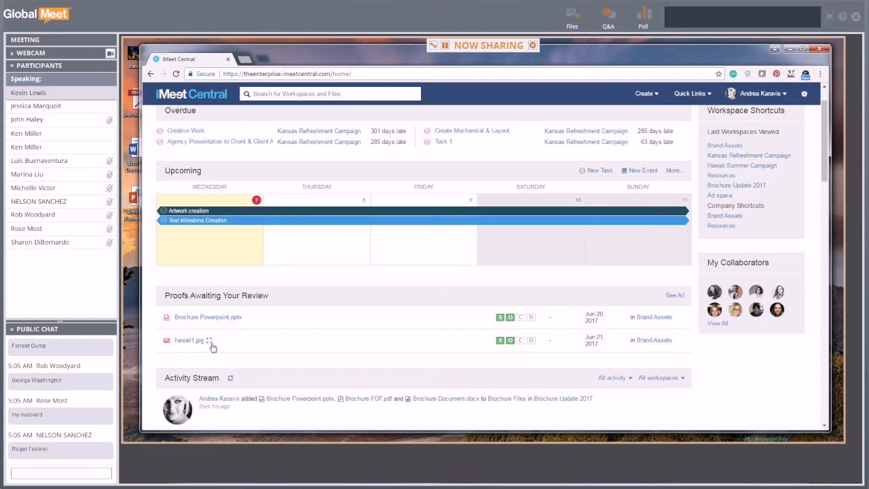
drag(165, 295, 280, 301)
click(280, 302)
scroll(601, 309, up, 1)
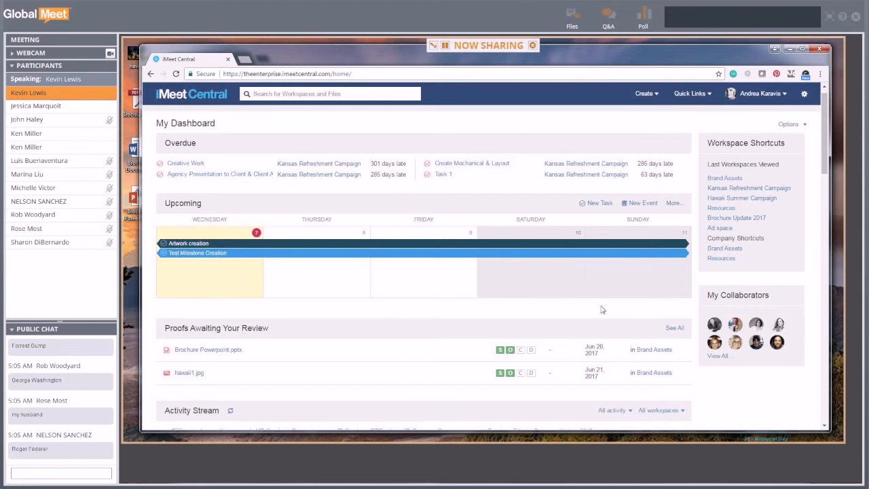
click(784, 95)
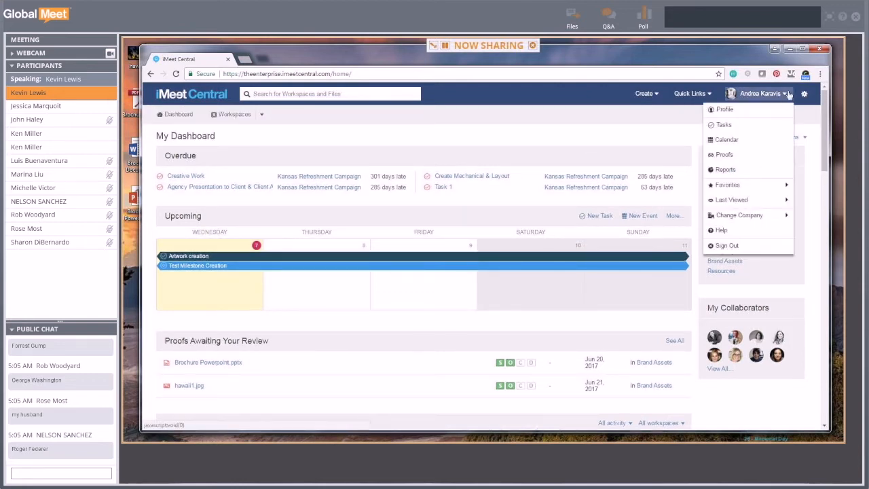
- Open Proofs, filter to Proofs Awaiting My Review, then switch back to My Pending Proofs
click(727, 158)
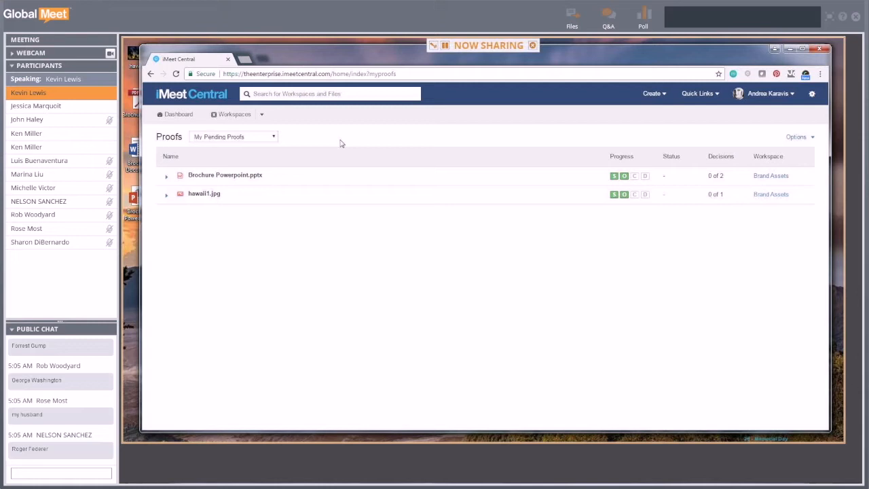
click(274, 137)
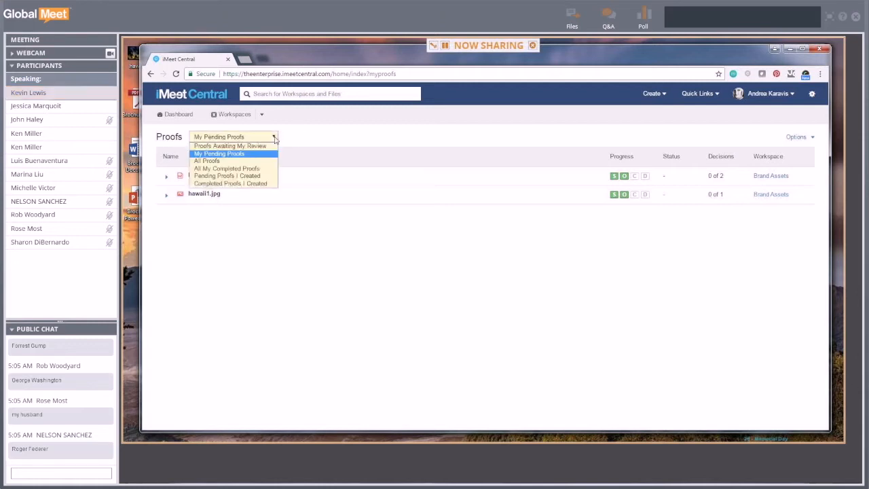
click(258, 146)
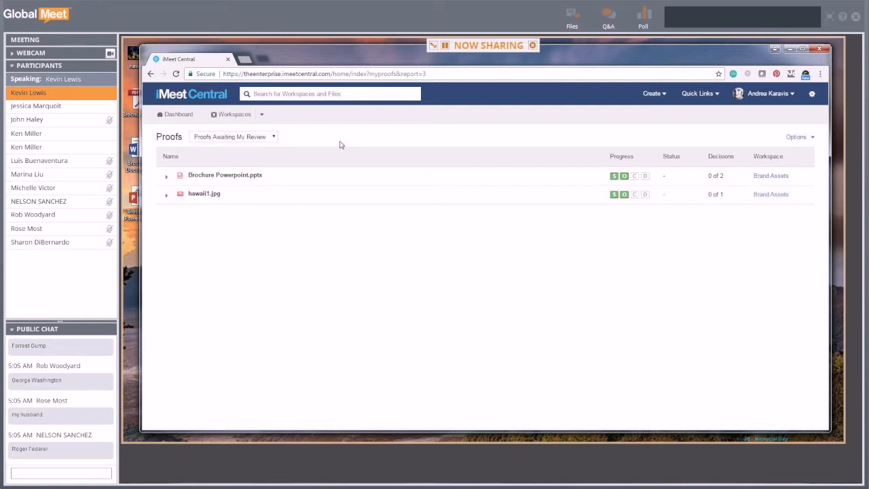
click(265, 139)
click(224, 152)
- Bring the second reviewer's browser window forward and reload its dashboard to show hawaii1.jpg
drag(570, 55, 587, 115)
click(595, 54)
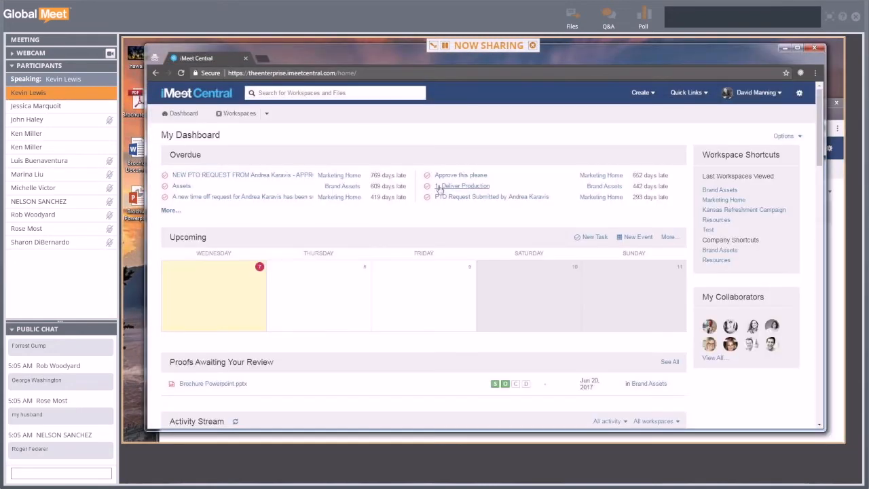
click(181, 73)
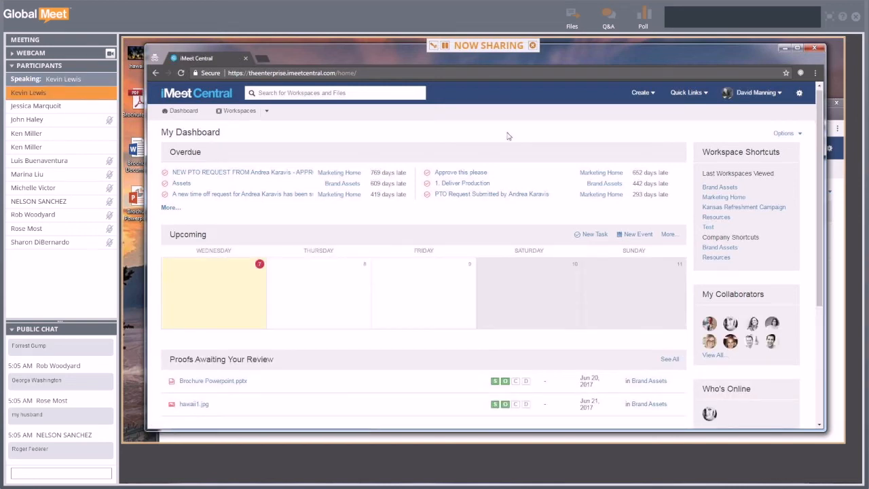
scroll(445, 224, down, 2)
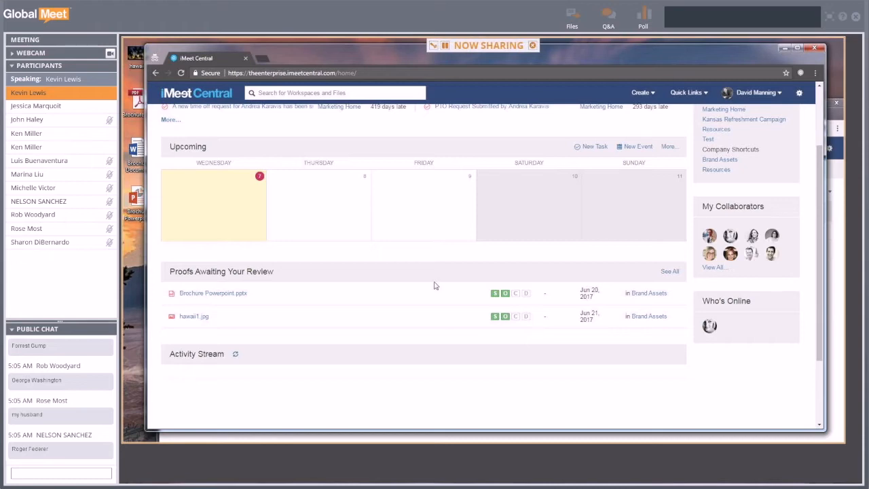
scroll(370, 285, up, 2)
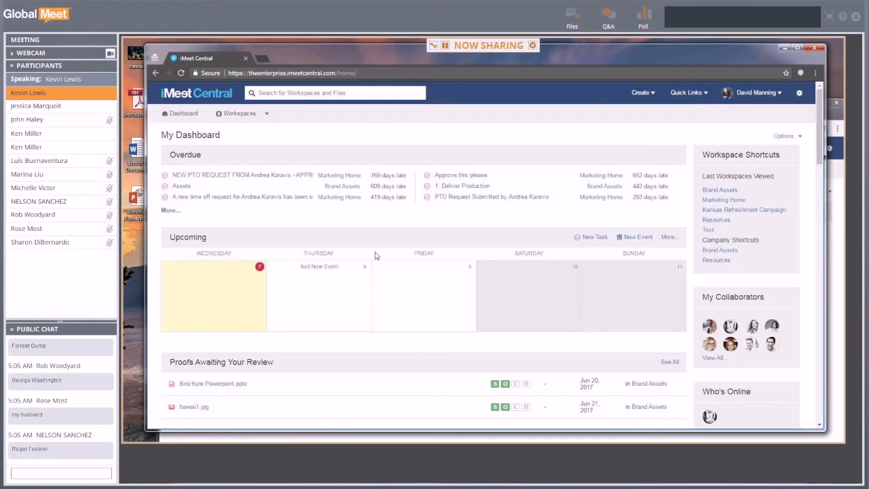
scroll(377, 256, down, 1)
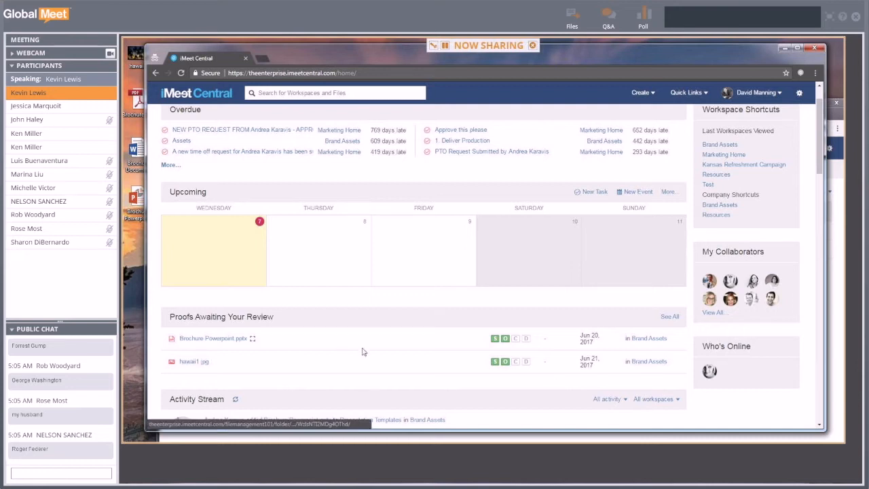
scroll(362, 352, up, 1)
click(755, 93)
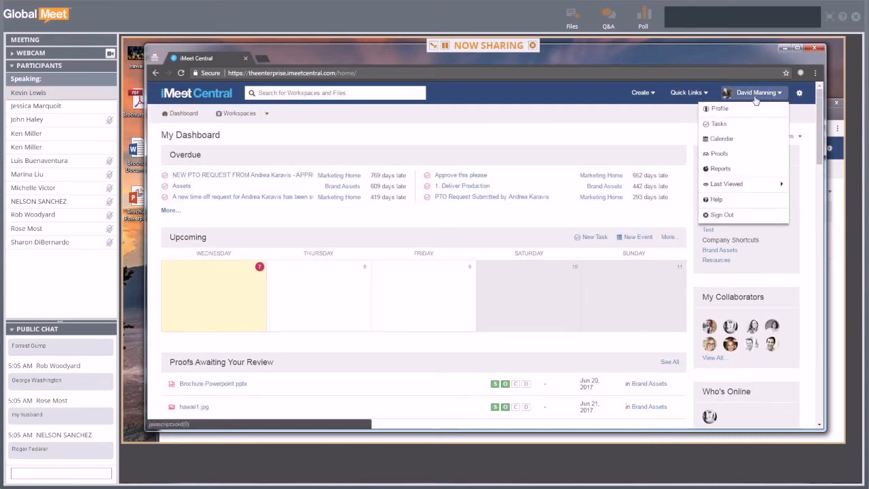
- Open the reviewer's Proofs page and compare Proofs Awaiting My Review with My Pending Proofs
click(725, 154)
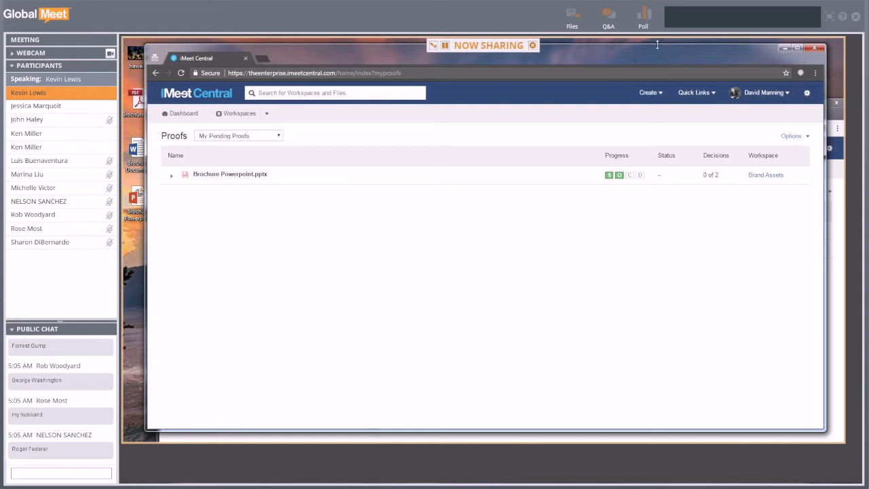
drag(661, 58, 739, 280)
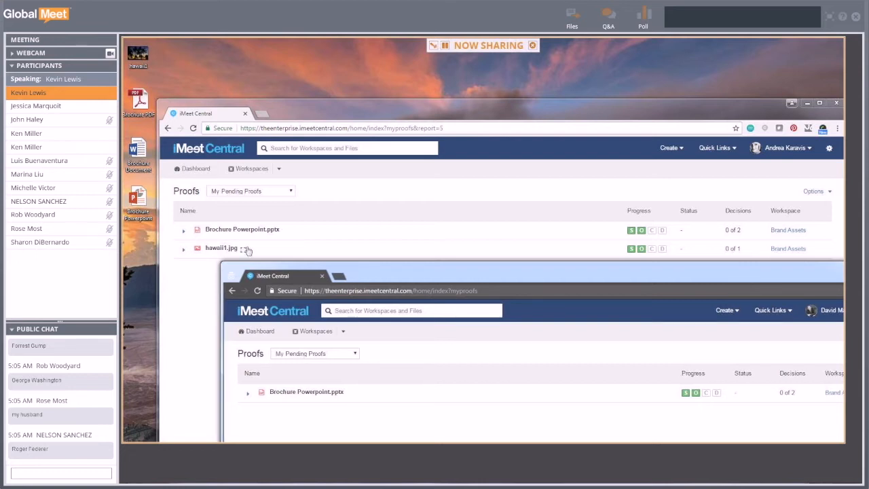
drag(550, 276, 475, 66)
click(272, 146)
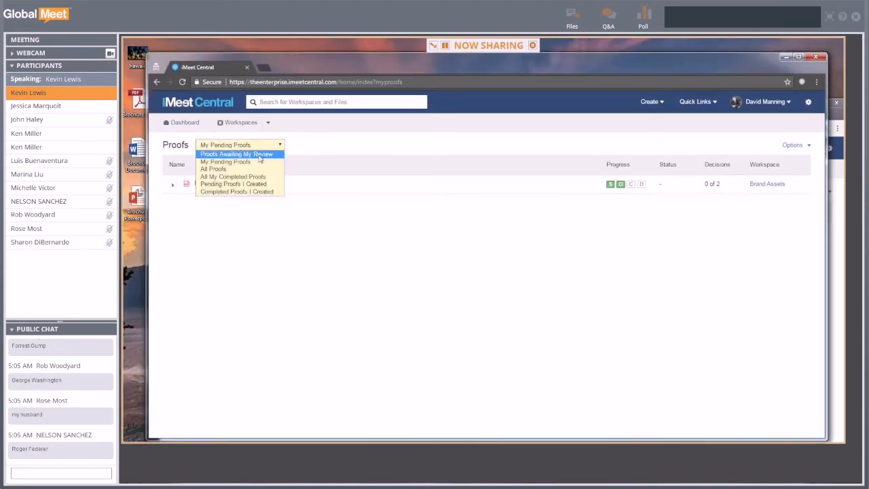
click(259, 155)
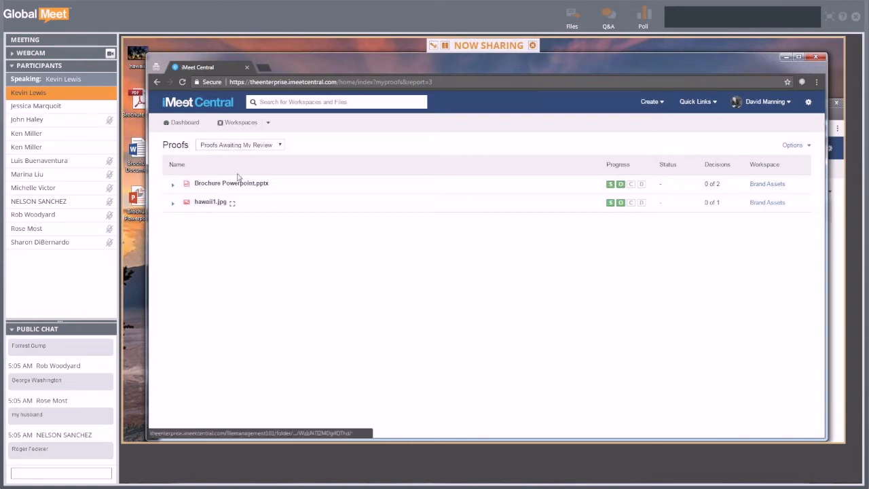
click(239, 145)
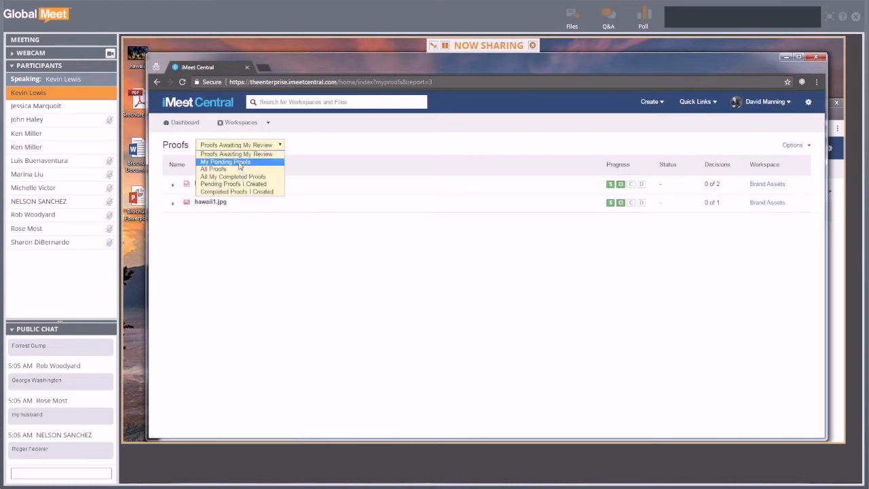
click(239, 162)
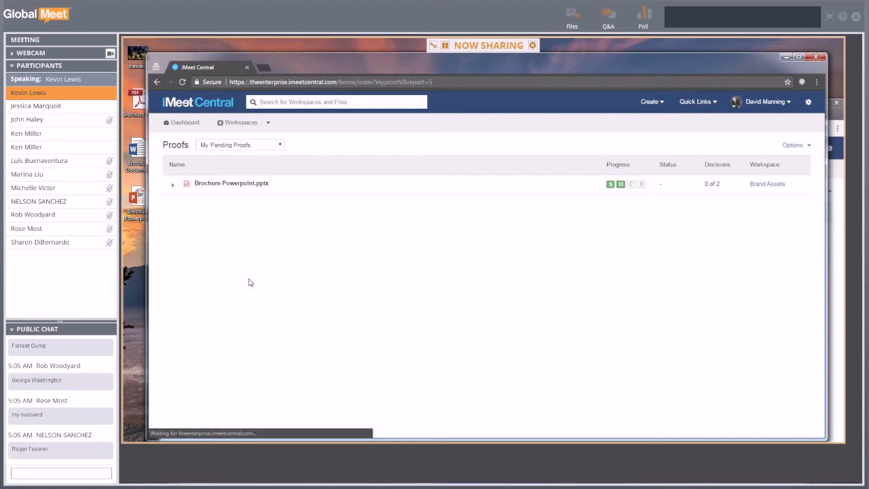
- Reload the reviewer's Proofs page from the account menu, then bring the proof owner's window forward
click(787, 102)
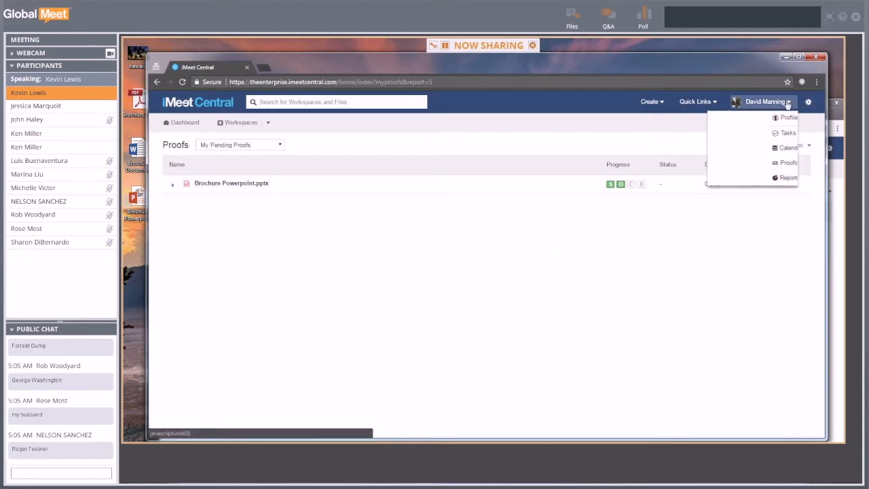
click(744, 167)
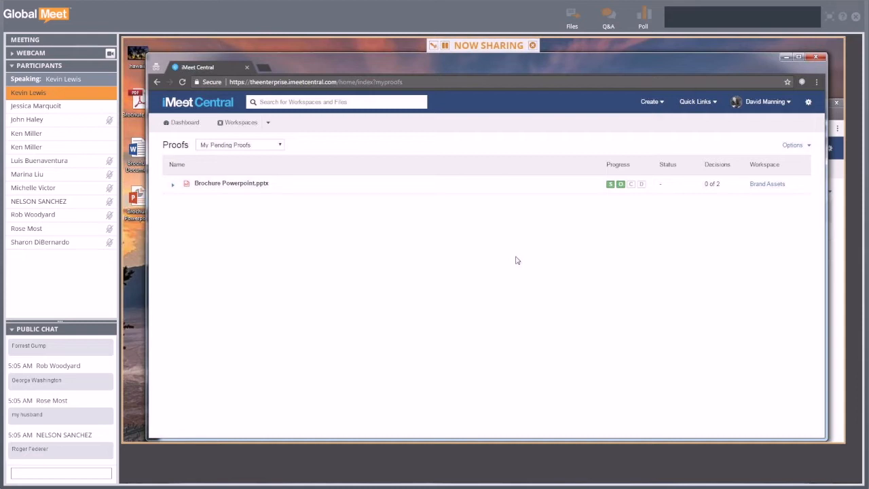
click(838, 110)
- Move the owner's window into place and filter Proofs to Pending Proofs I Created
drag(671, 110, 660, 59)
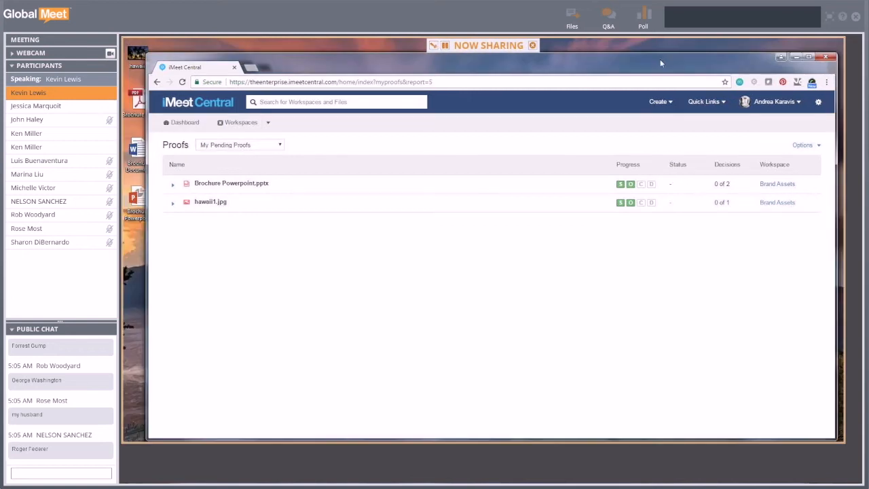
click(278, 145)
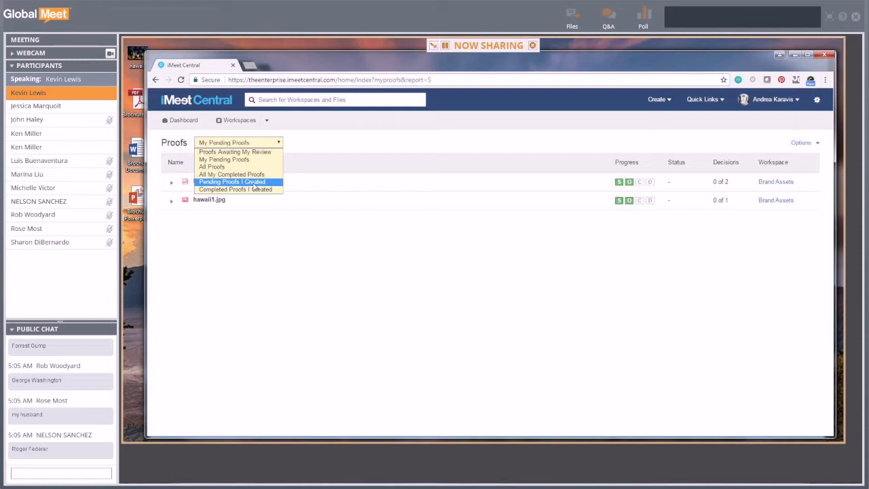
click(254, 183)
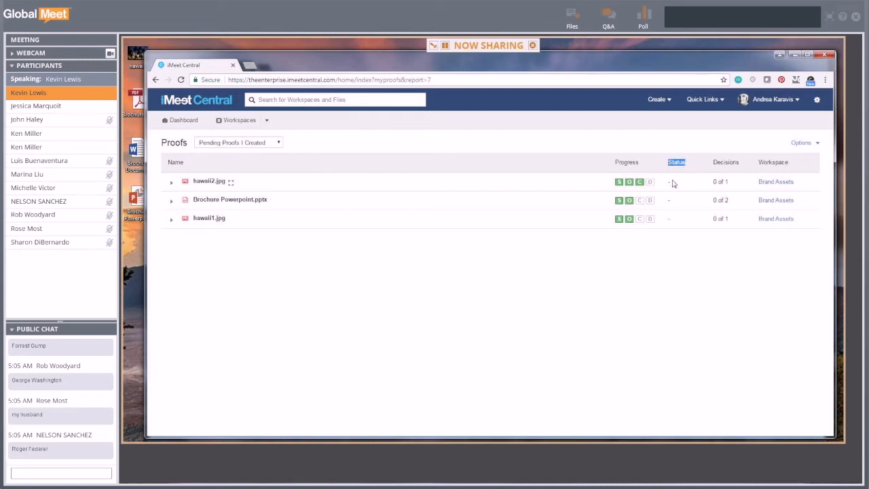
click(627, 262)
- Expand the hawaii1.jpg and Brochure Powerpoint.pptx rows and highlight each reviewer's role
click(171, 219)
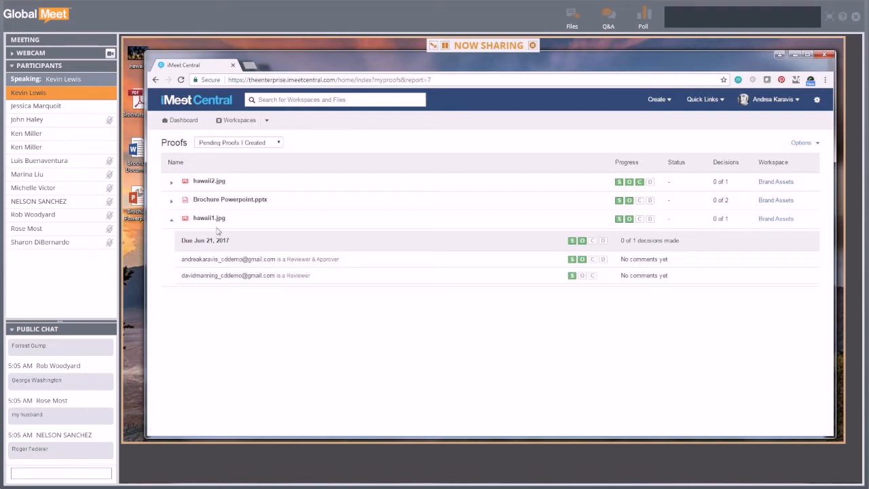
click(171, 200)
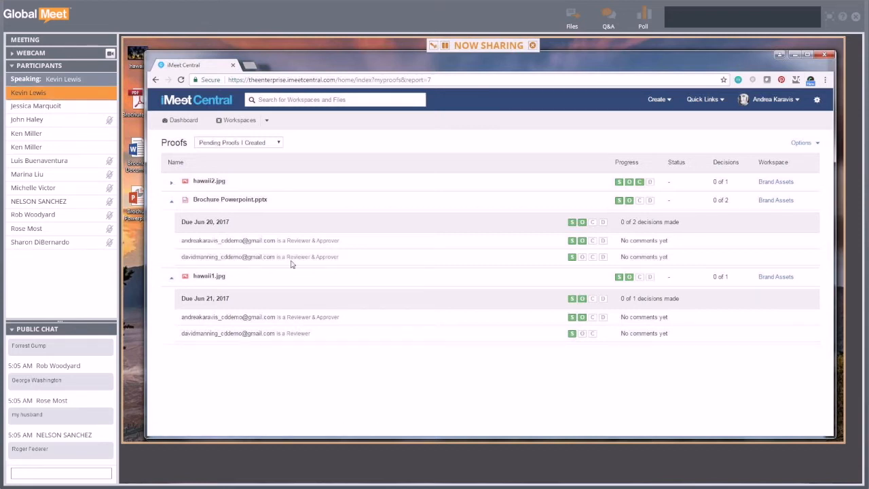
drag(287, 256, 341, 256)
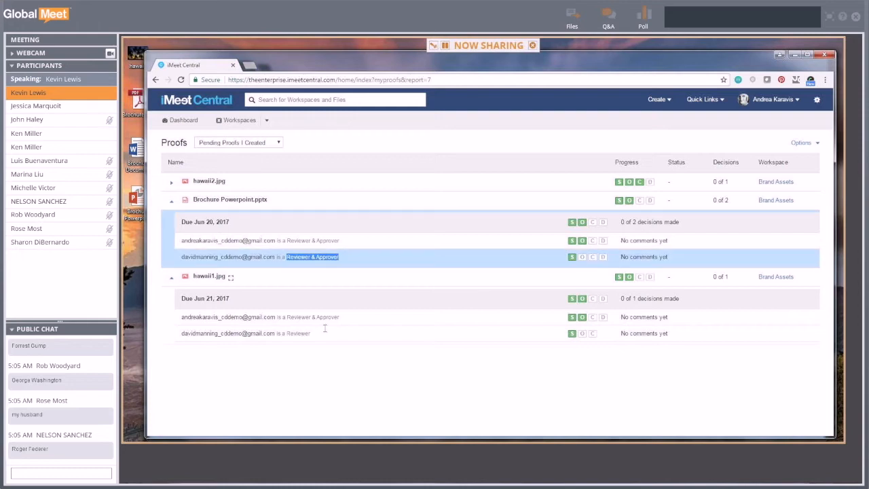
drag(287, 332, 316, 333)
click(309, 367)
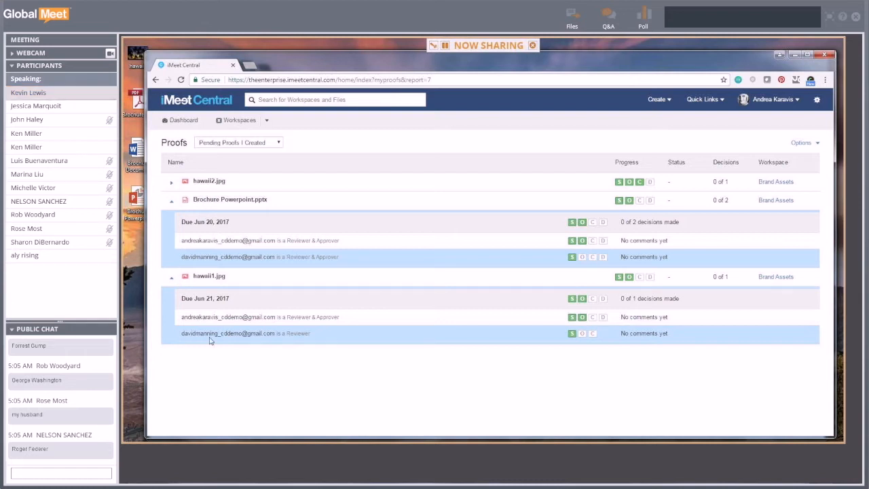
drag(647, 65, 664, 82)
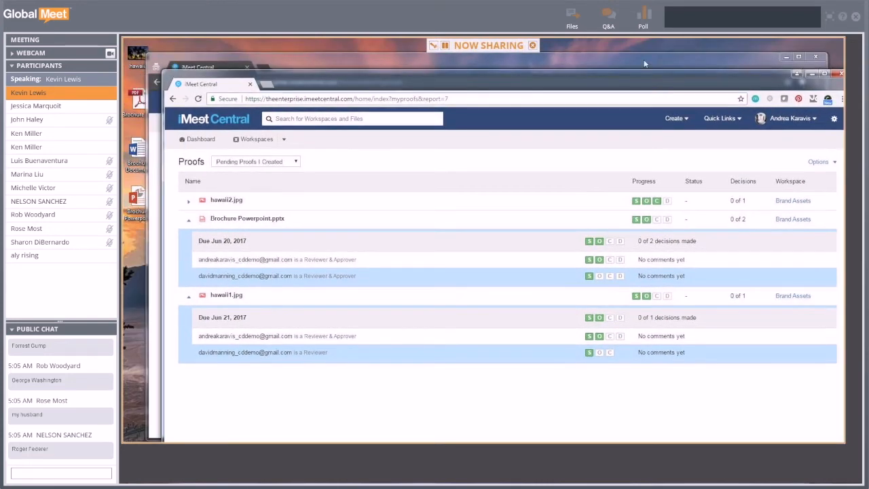
- In the reviewer's window, open hawaii1.jpg from the Dashboard's Proofs Awaiting Your Review
click(645, 63)
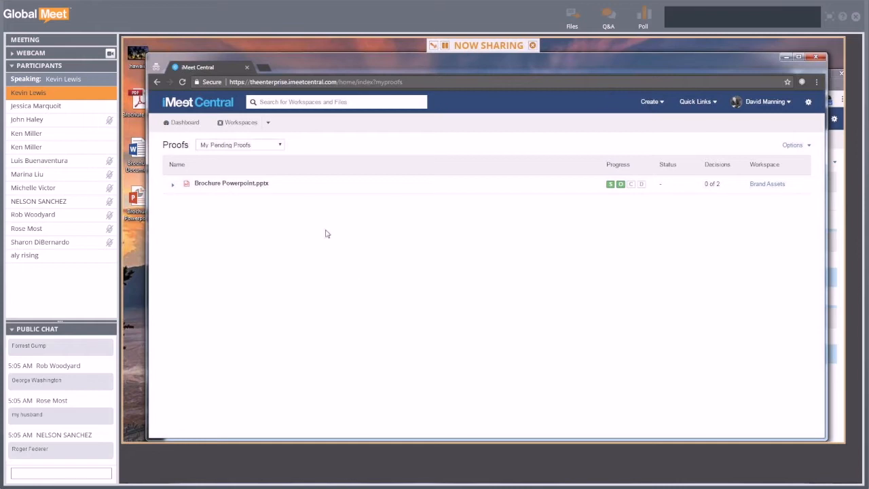
click(185, 122)
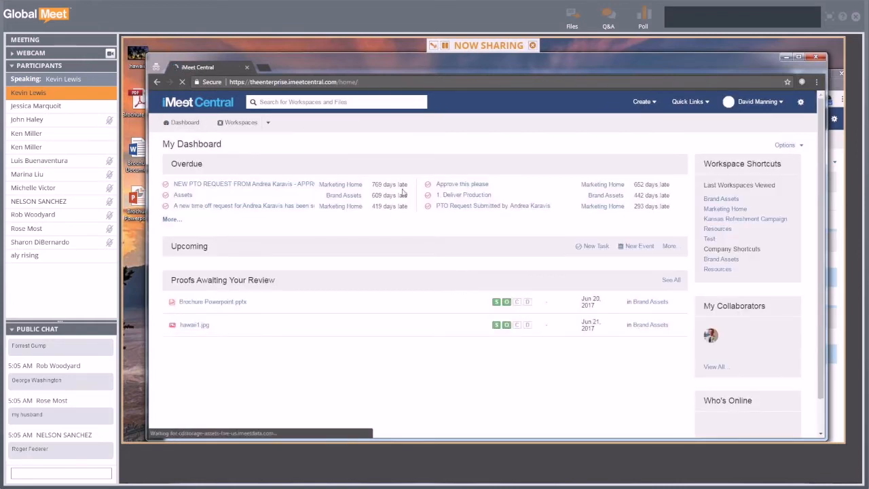
scroll(316, 175, down, 5)
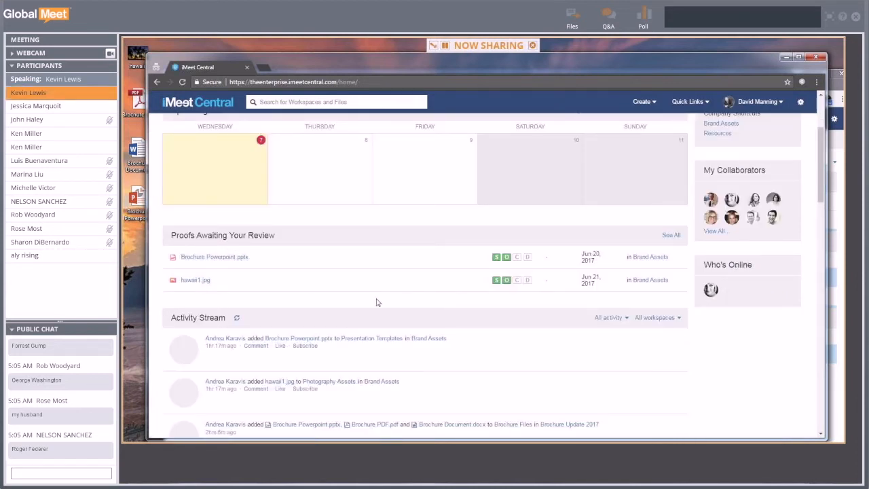
click(192, 282)
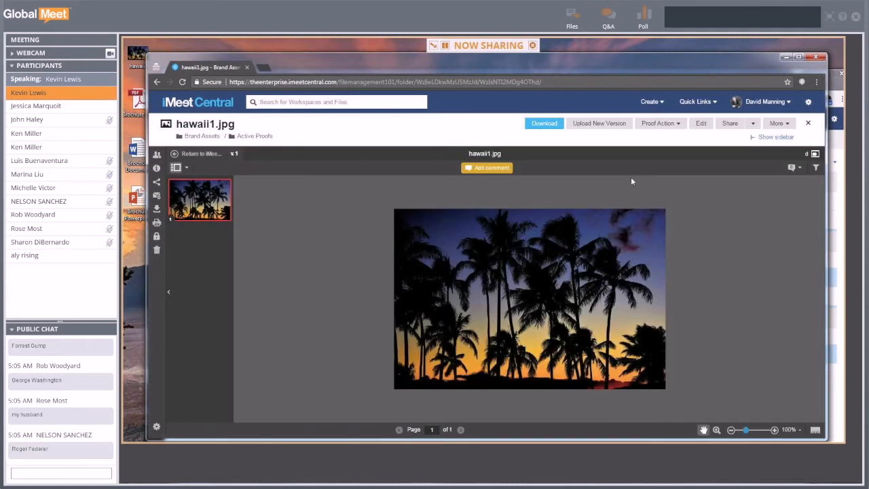
- Bring the creator's Proofs page forward and reload its list
drag(659, 63, 642, 54)
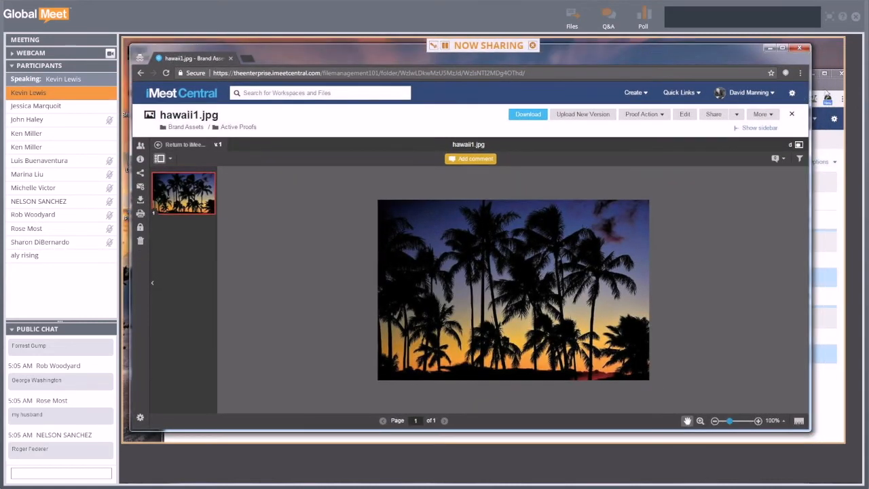
click(826, 91)
click(199, 99)
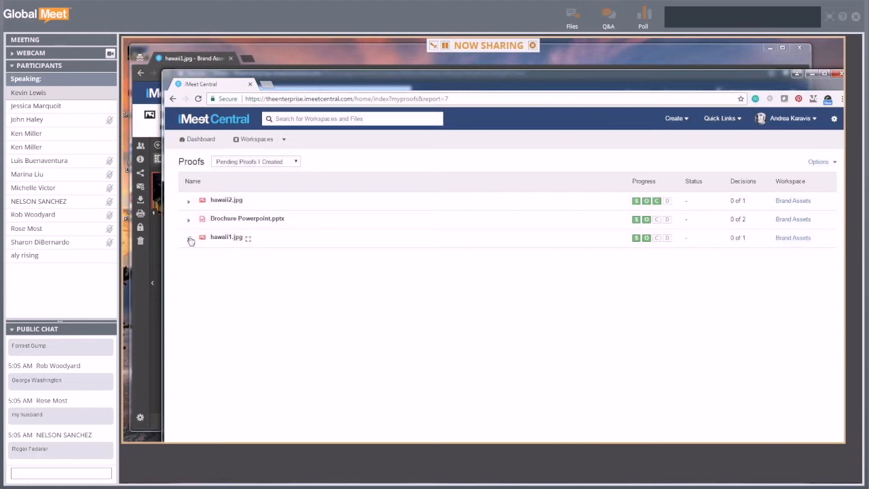
- Expand hawaii1.jpg, reload, re-expand it and check the reviewer's 0 of 1 decision progress
click(189, 239)
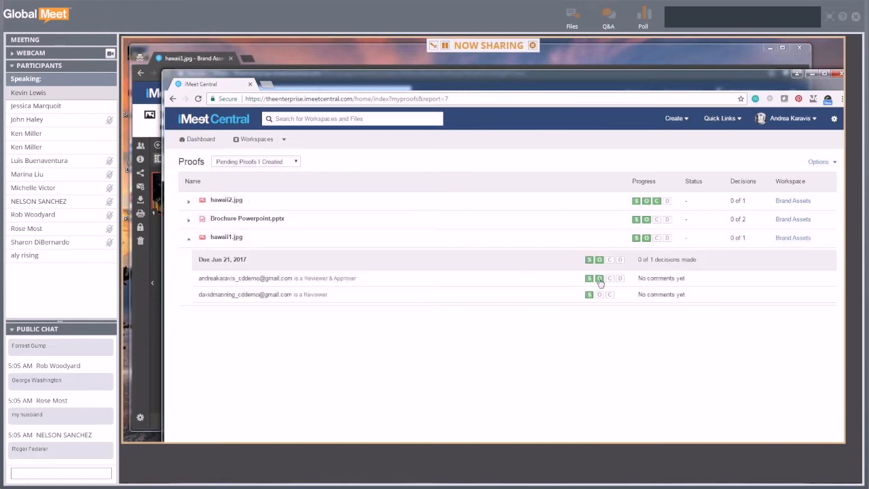
click(197, 100)
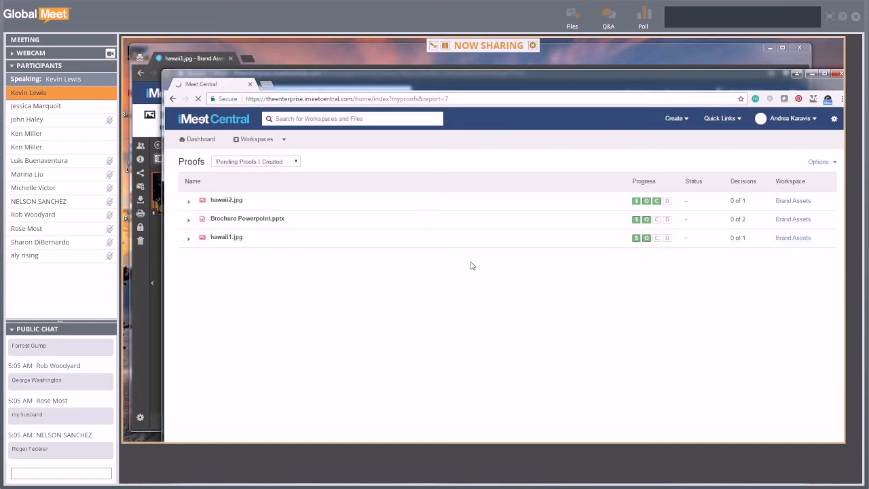
click(189, 239)
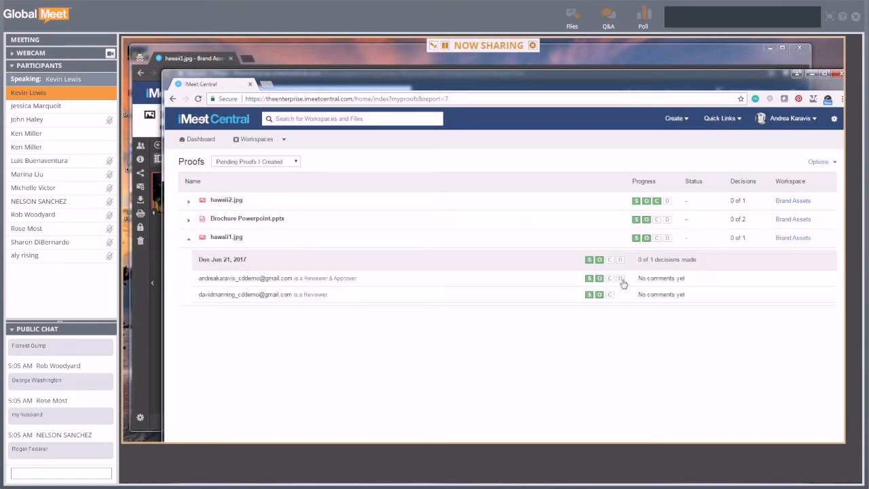
click(600, 299)
- Open the hawaii1.jpg proof from the creator's list and maximize the browser window
click(221, 239)
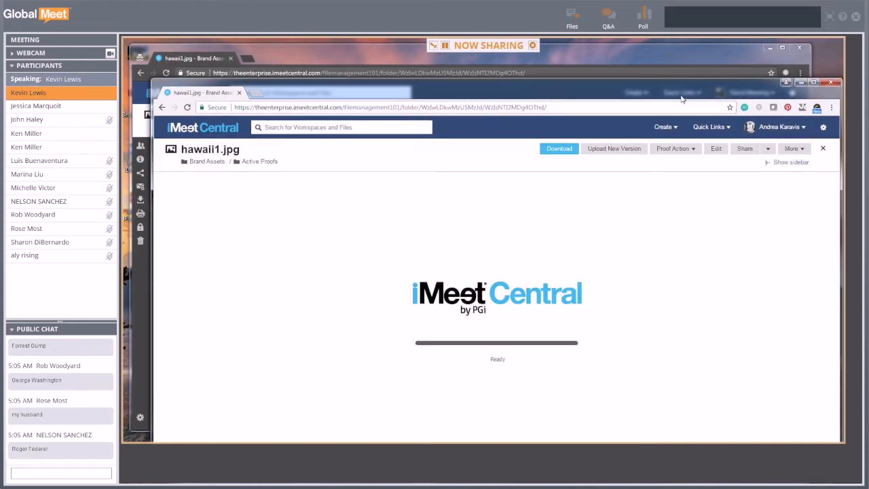
drag(687, 132, 680, 66)
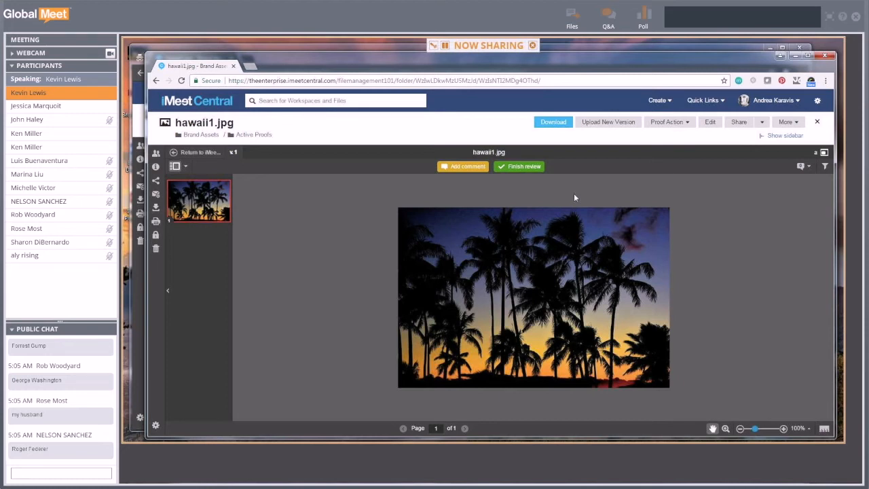
click(807, 57)
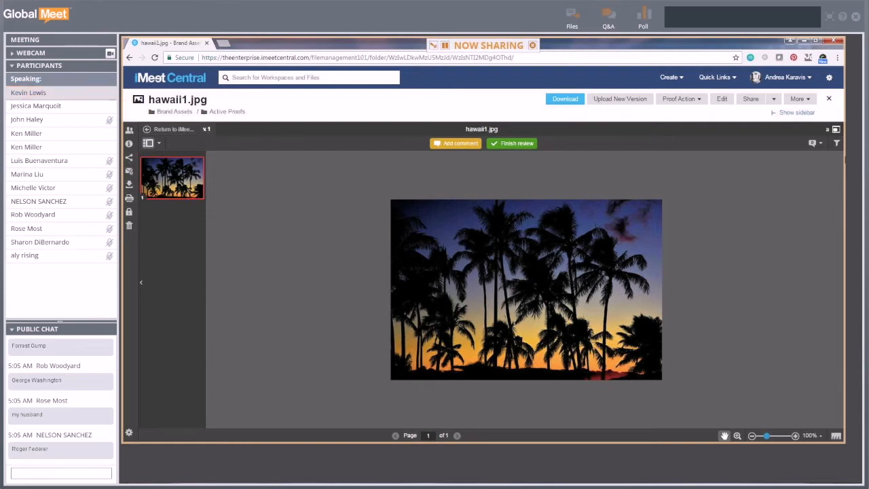
- Zoom the palm-tree photo in to about 277%, then back to around 151%
click(835, 131)
click(835, 130)
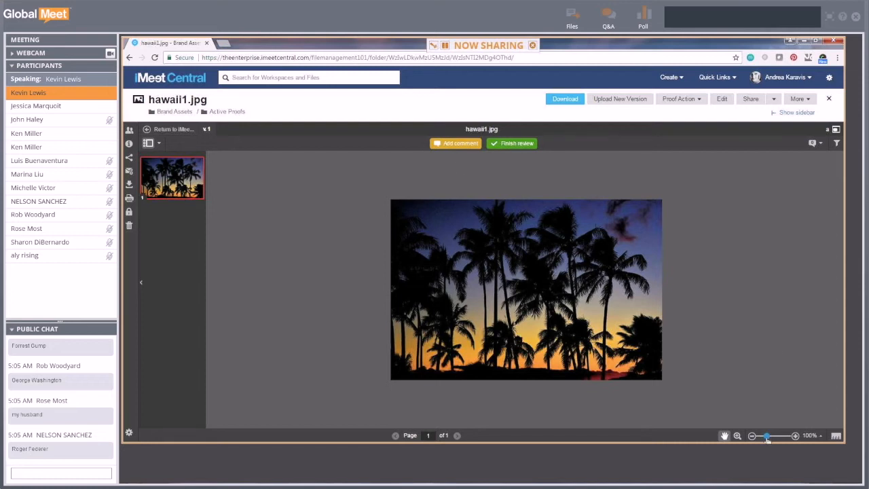
drag(767, 440, 767, 438)
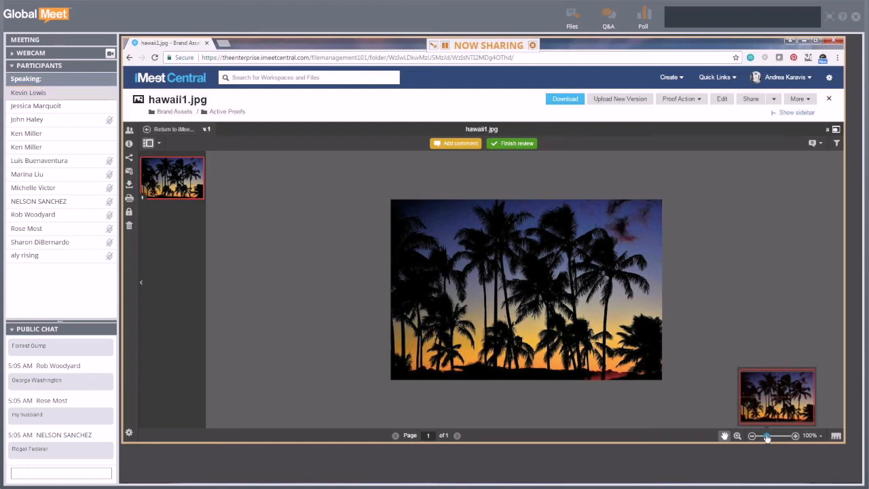
drag(767, 437, 777, 438)
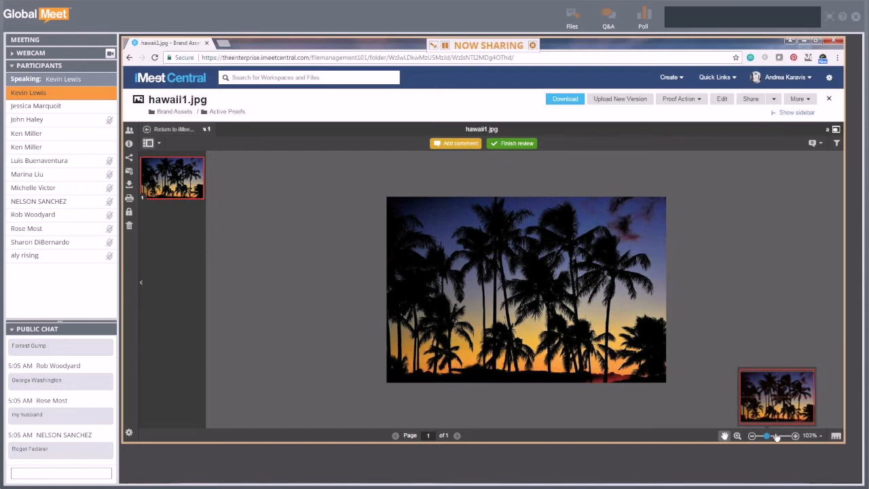
drag(777, 437, 778, 436)
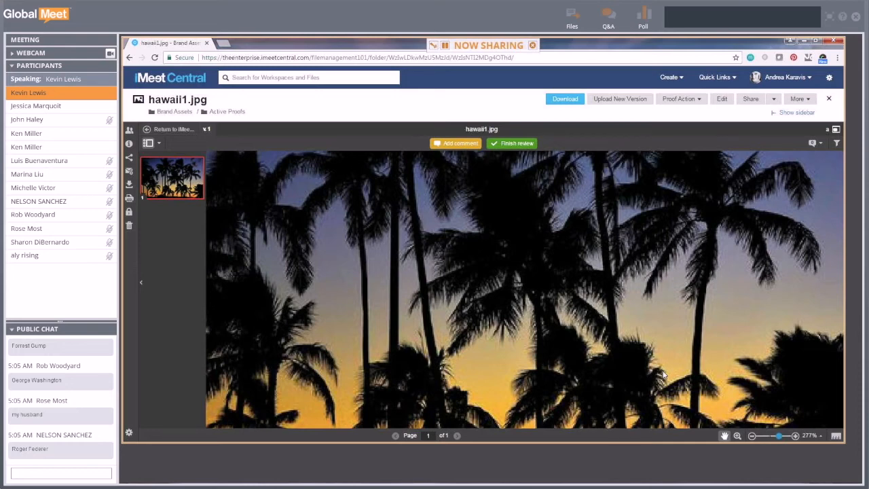
mouse_move(780, 438)
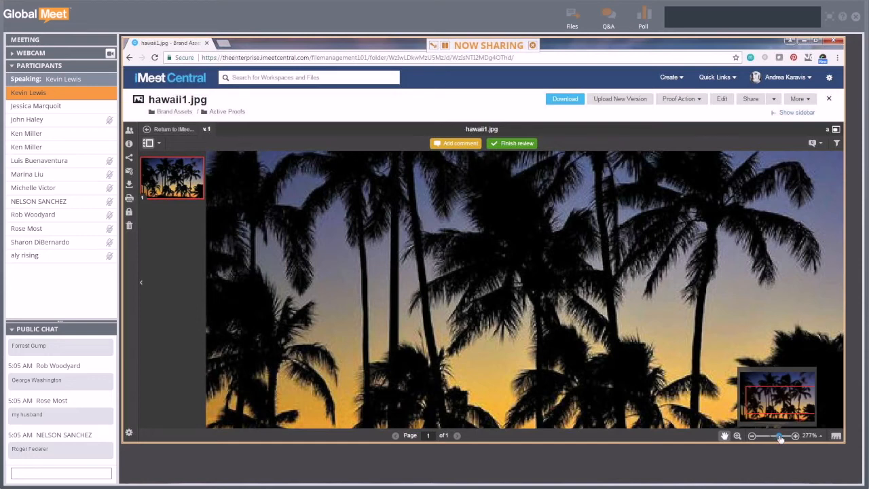
drag(780, 438, 771, 440)
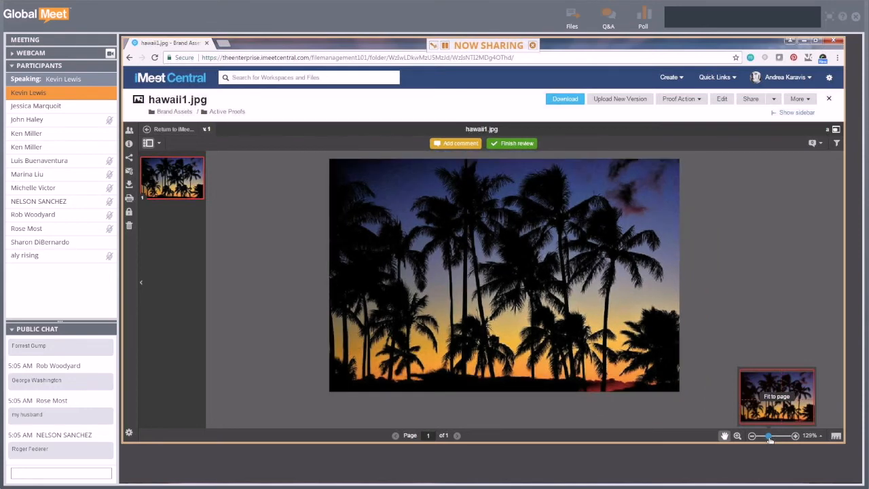
drag(770, 439, 781, 440)
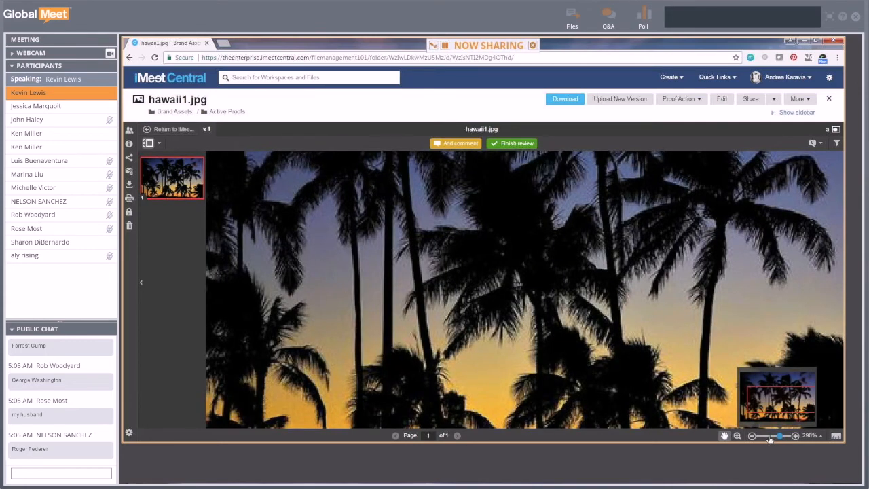
- Set the viewer's magnification to Fit to page
click(821, 436)
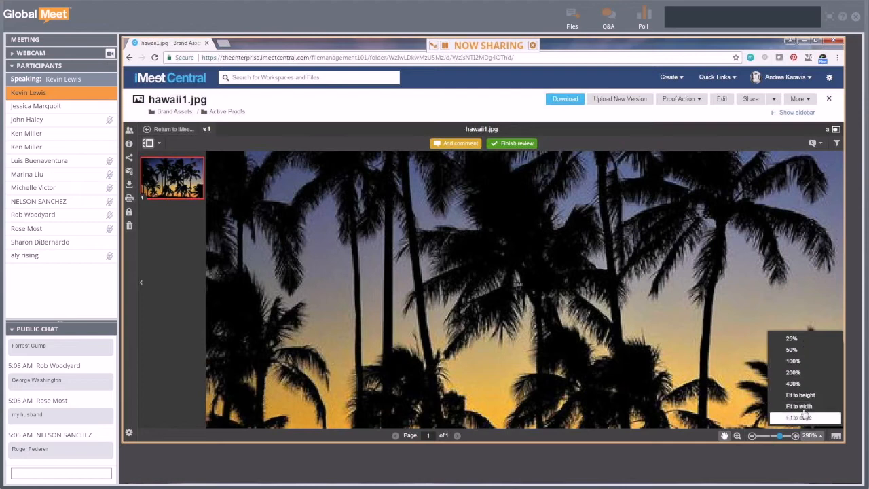
click(804, 417)
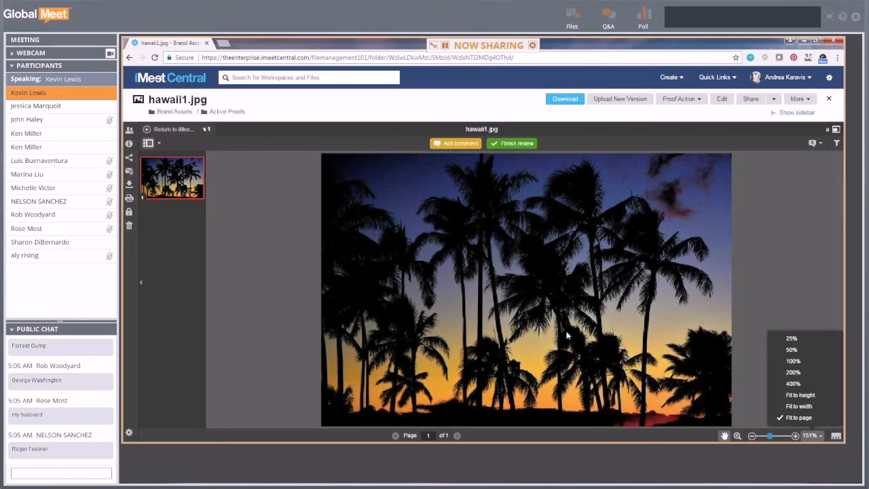
click(835, 438)
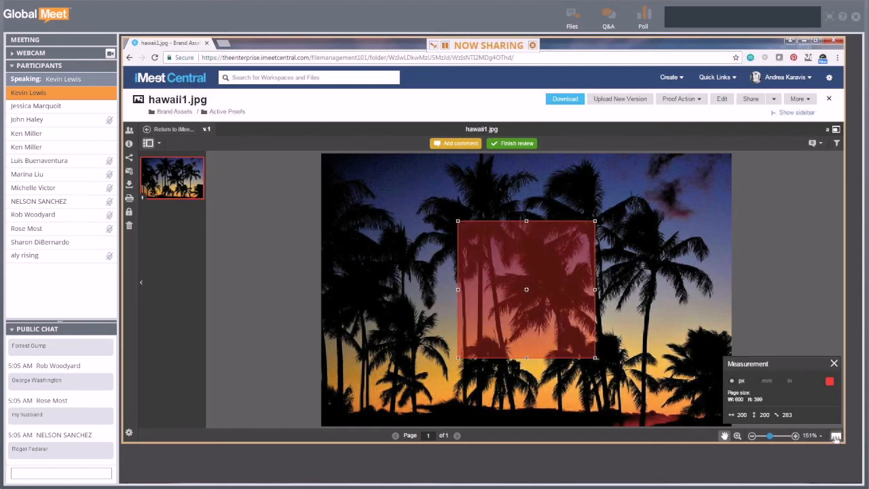
key(ctrl)
drag(543, 316, 416, 262)
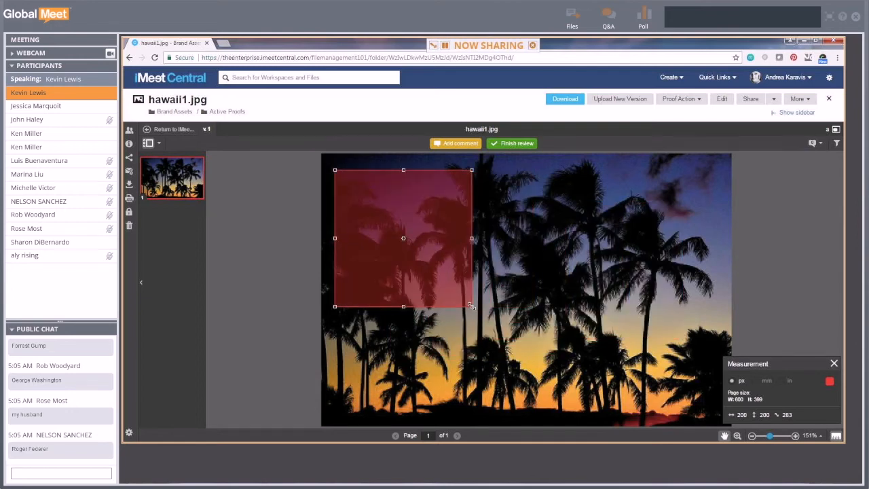
drag(413, 225, 496, 208)
mouse_move(552, 291)
mouse_down()
mouse_move(552, 271)
mouse_move(546, 276)
mouse_up()
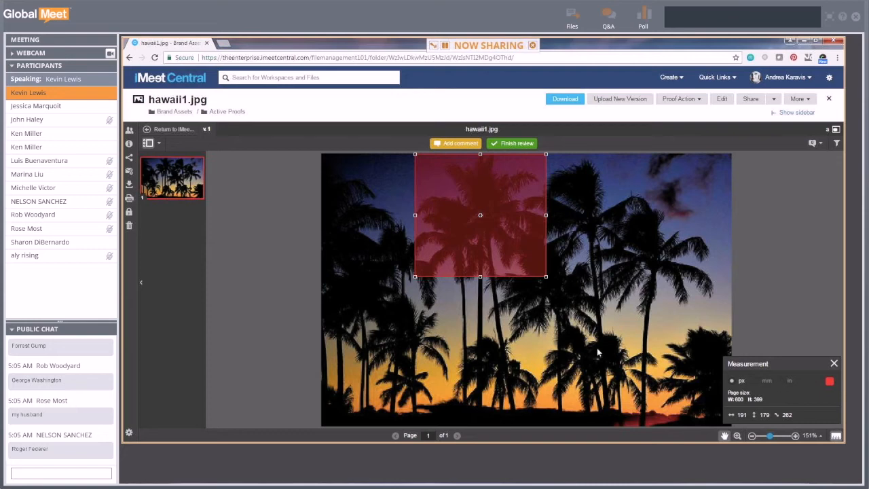
click(833, 363)
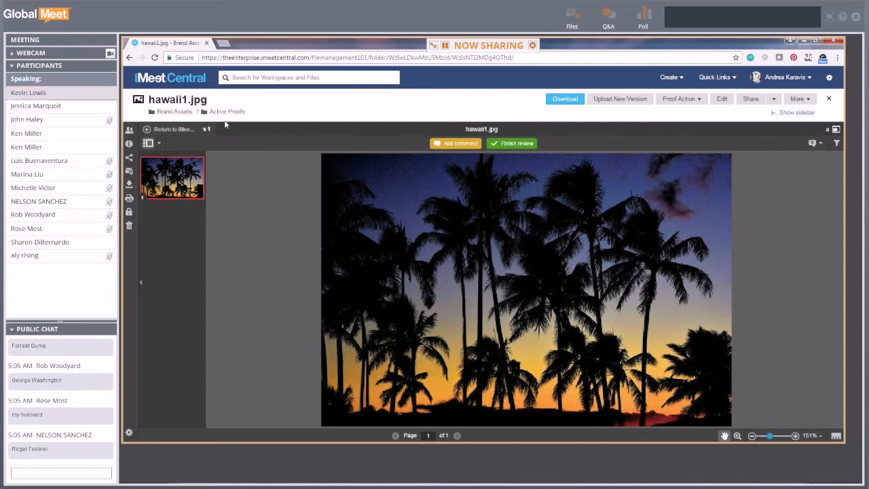
- View hawaii1.jpg's workflow statuses, file details and e-mail notification options
click(129, 133)
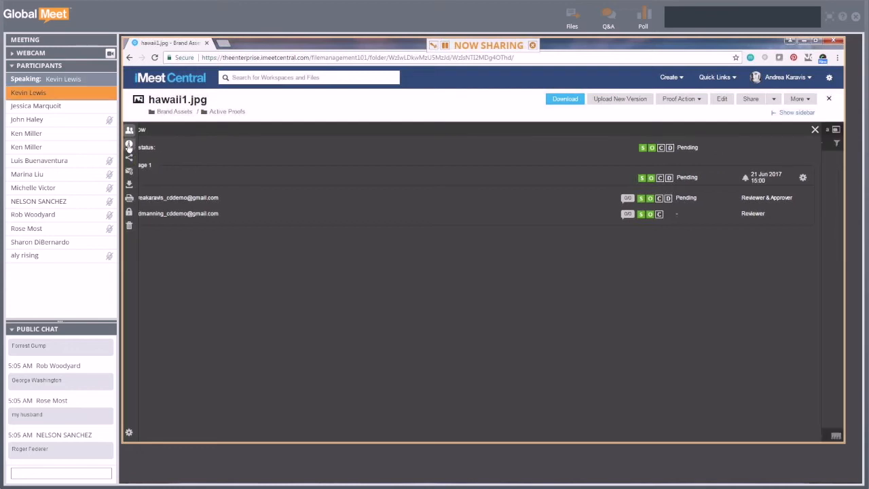
click(129, 145)
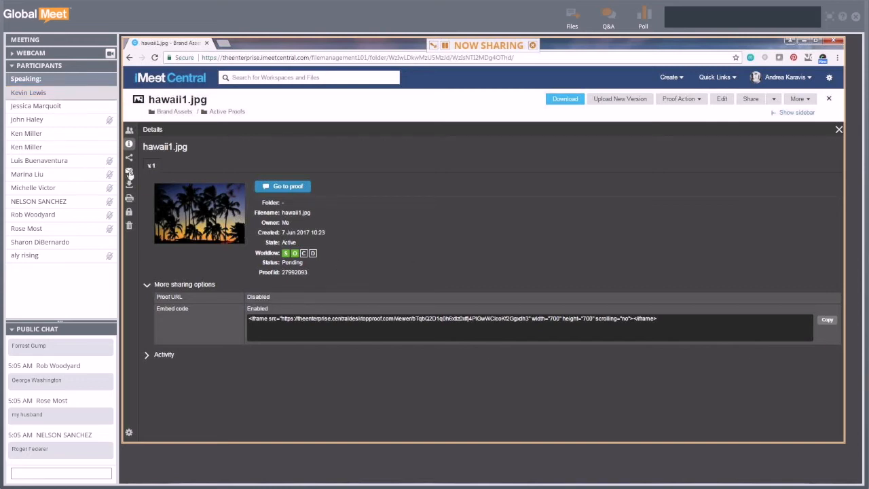
click(282, 186)
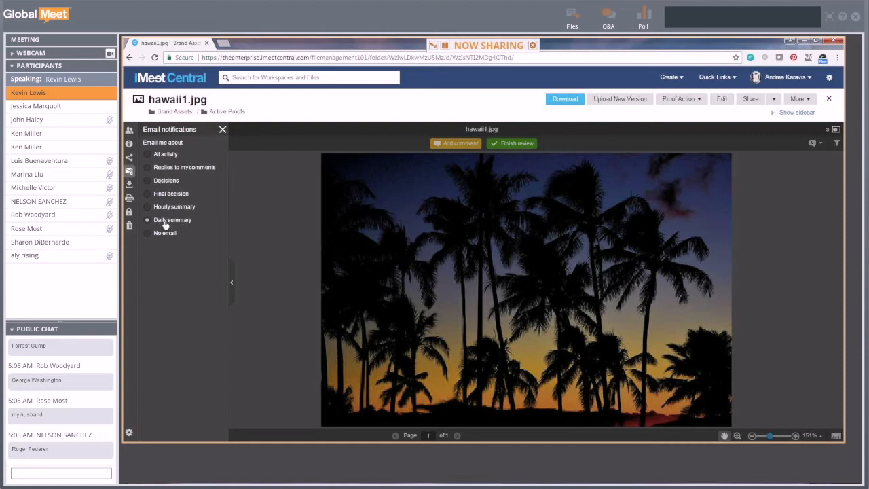
- Set e-mail notifications to Final decision and download the image as hawaii1 (3).jpg
click(169, 194)
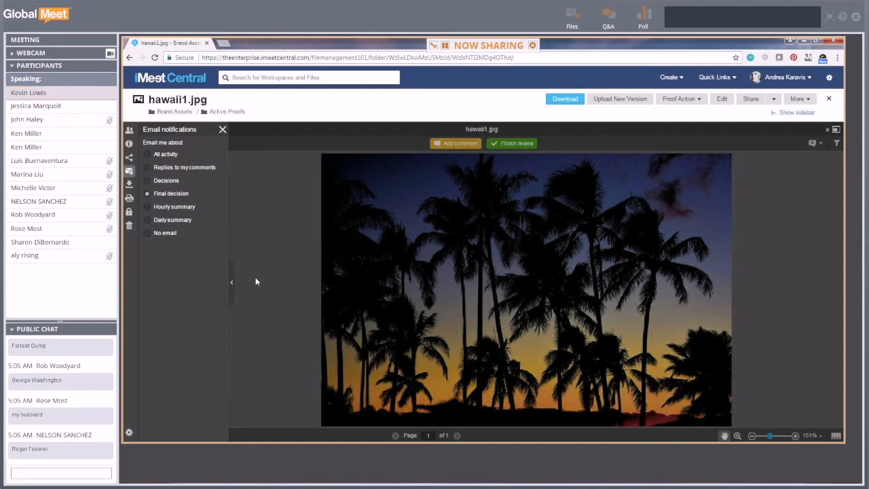
click(130, 184)
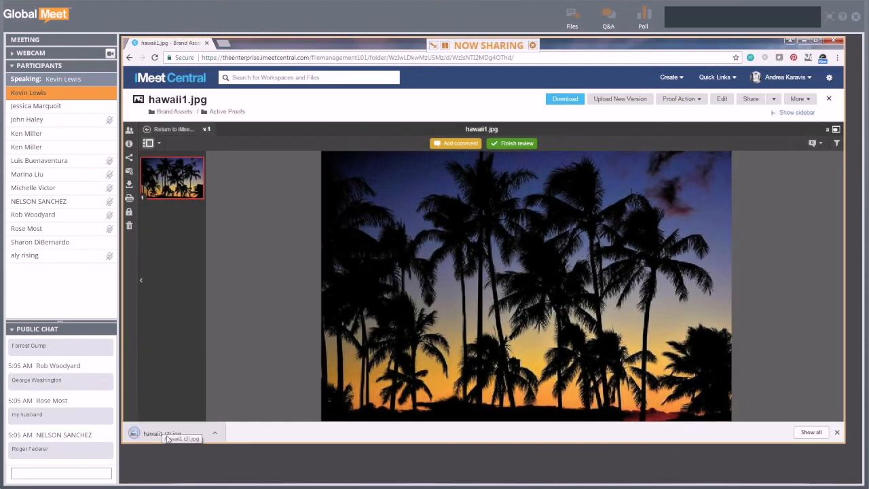
- Dismiss the download notice, view the proof's printable summary, then close that window
click(837, 432)
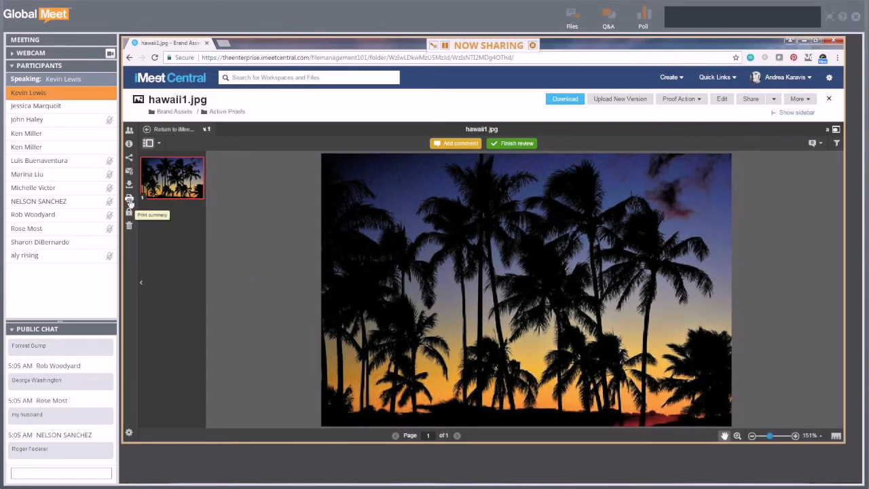
click(129, 201)
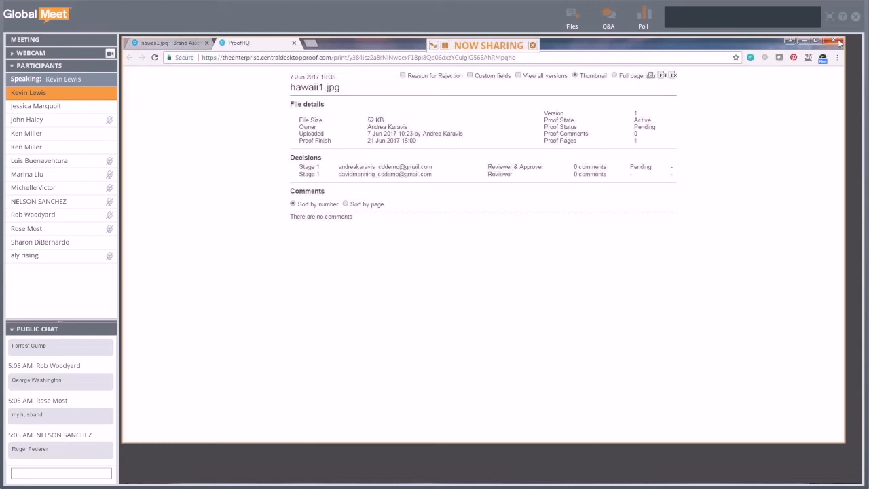
click(839, 42)
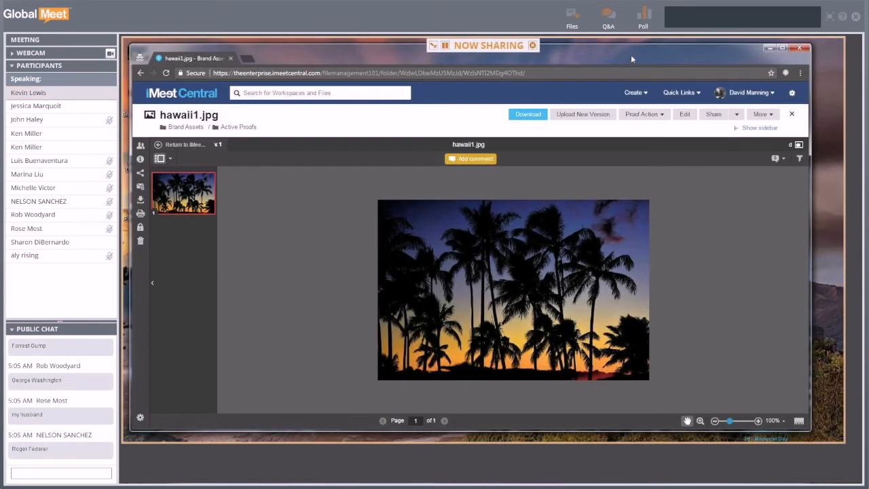
- In a new browser window, load the iMeet Central dashboard and open hawaii1.jpg from Brand Assets
right_click(600, 59)
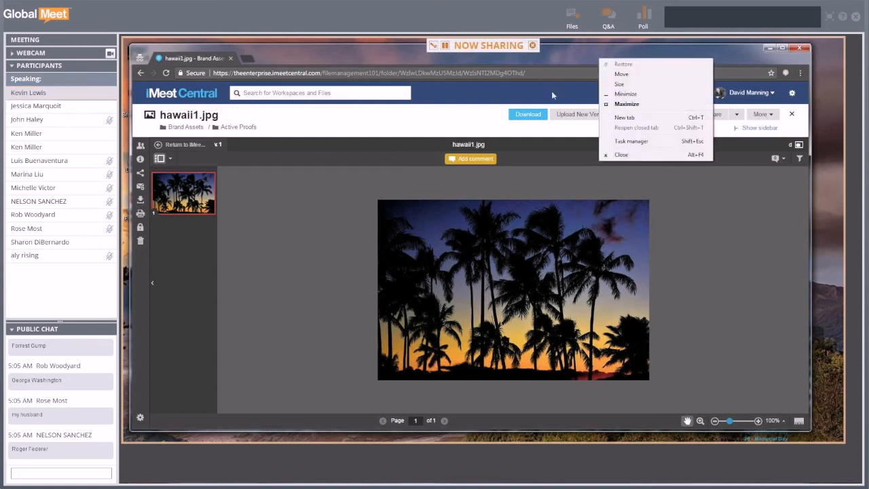
click(574, 53)
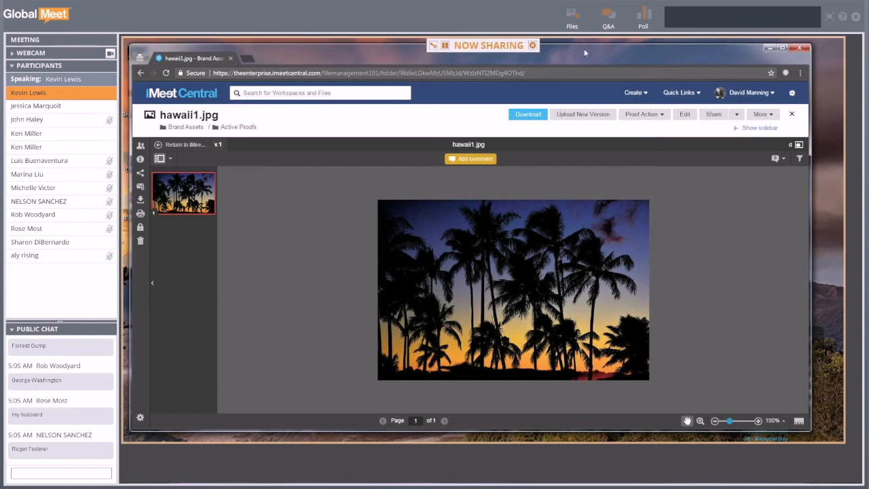
key(ctrl+n)
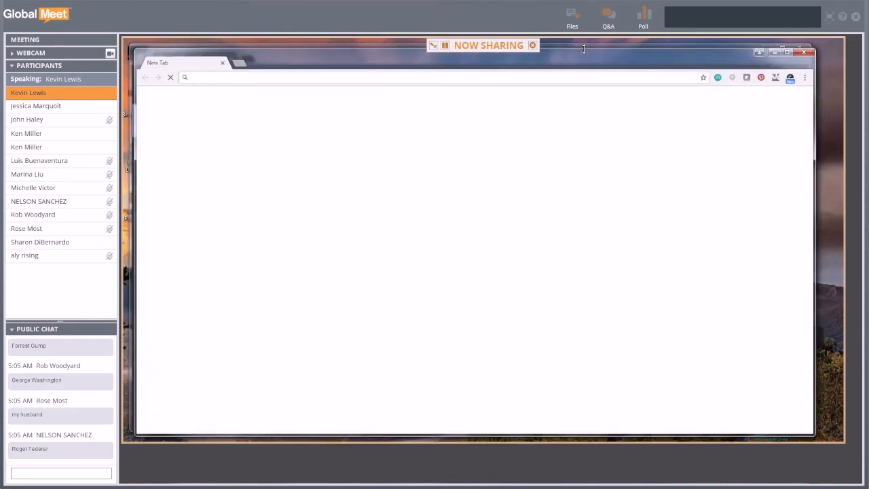
text(theenterprise.imeetcentral.com)
key(Return)
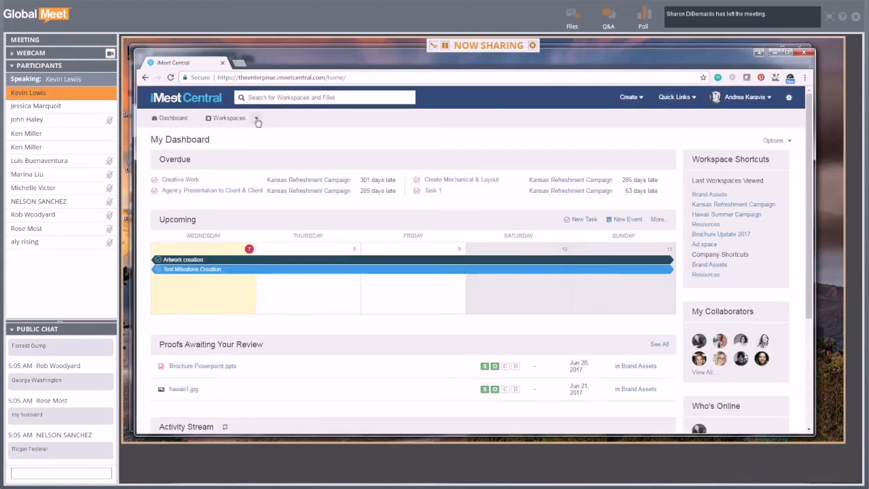
click(187, 390)
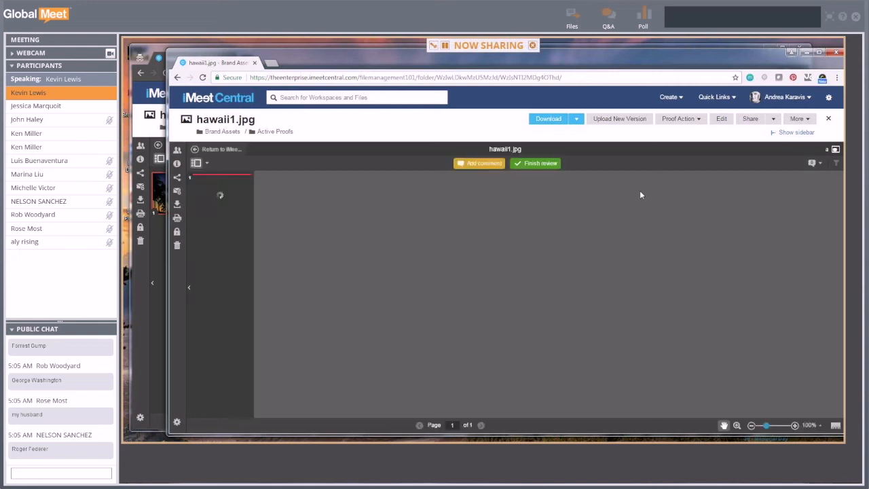
click(818, 52)
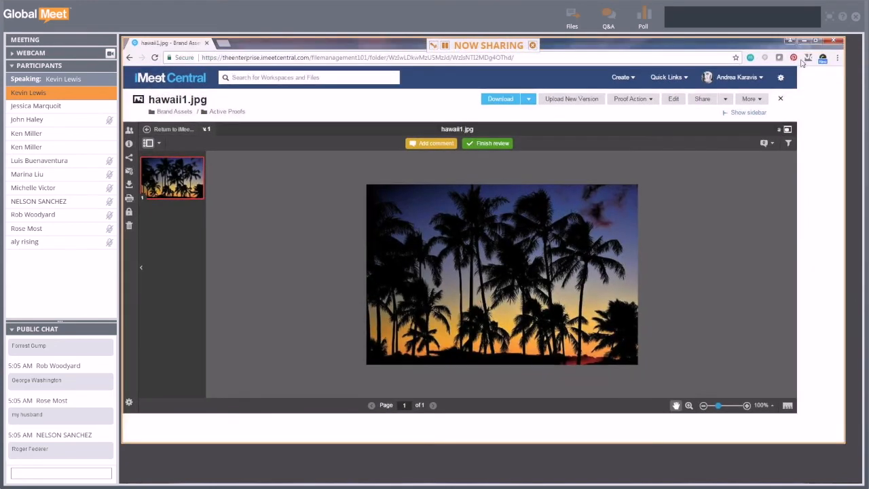
- Start a comment on the proof and draw a first arrow near the top of the image
click(462, 145)
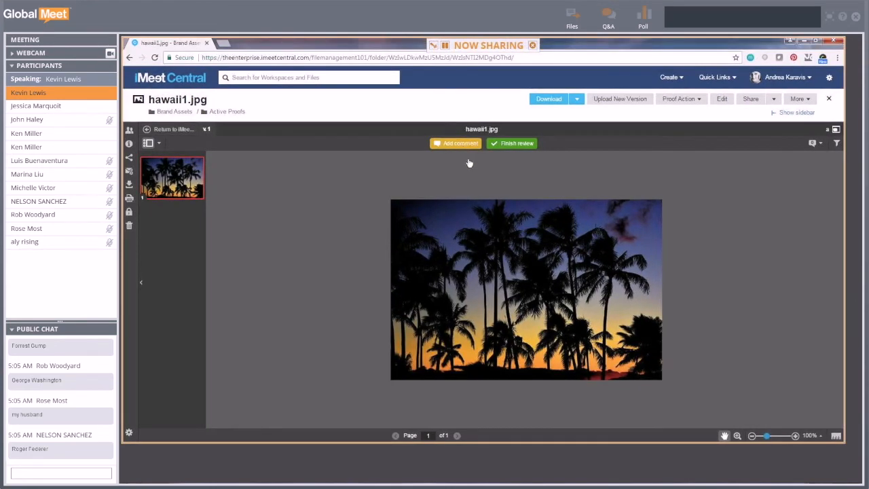
click(415, 143)
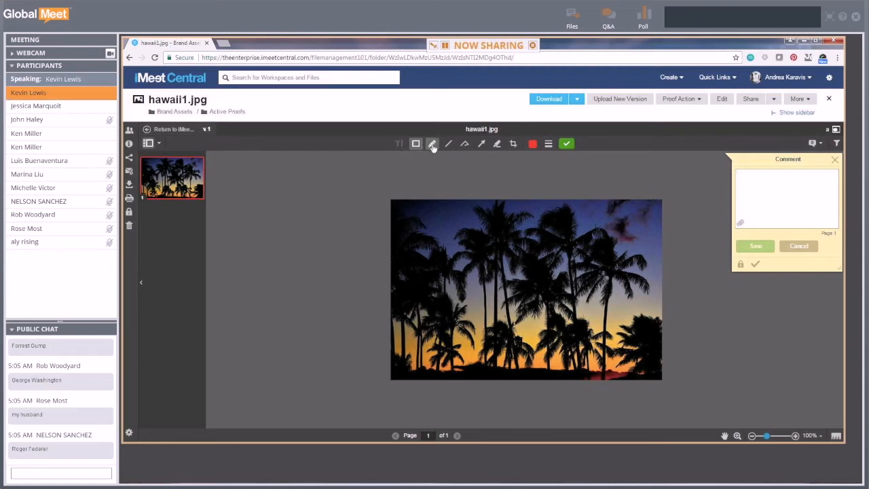
click(432, 143)
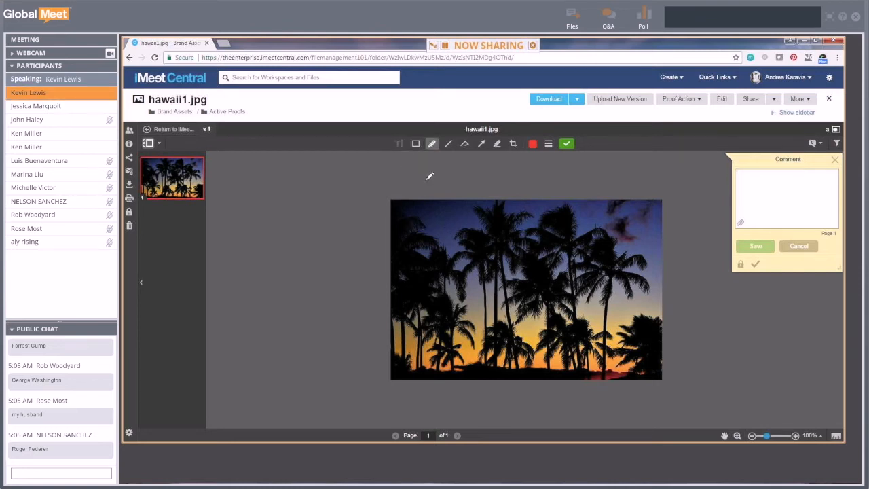
click(480, 144)
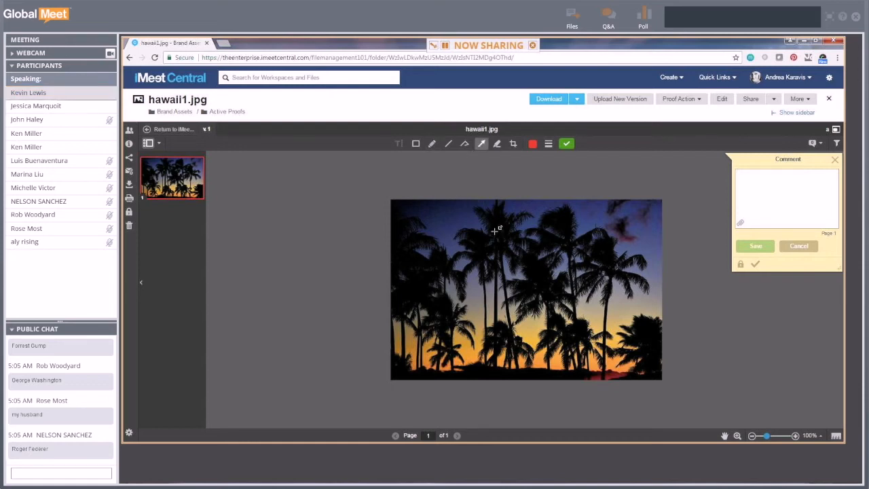
click(533, 145)
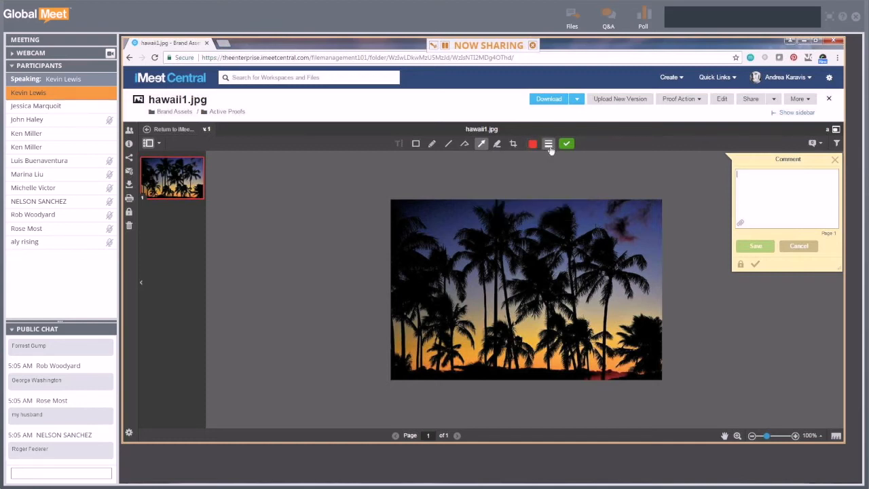
click(549, 144)
click(532, 145)
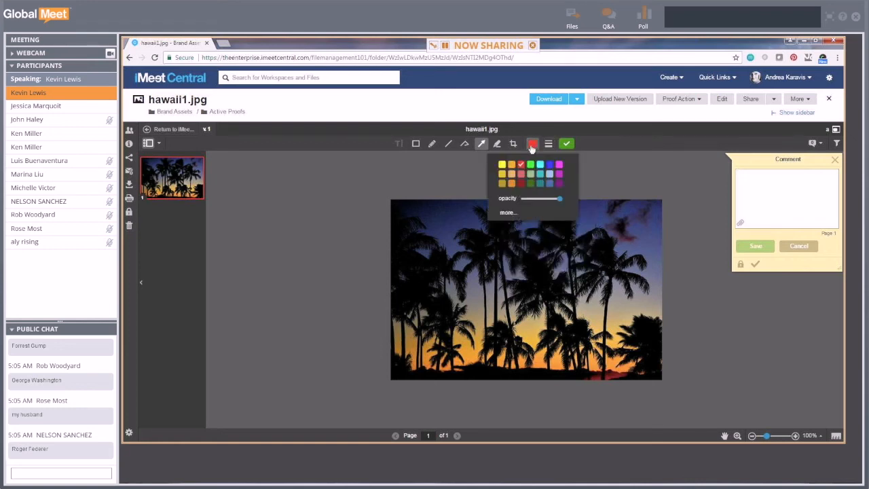
click(549, 164)
drag(421, 205, 459, 207)
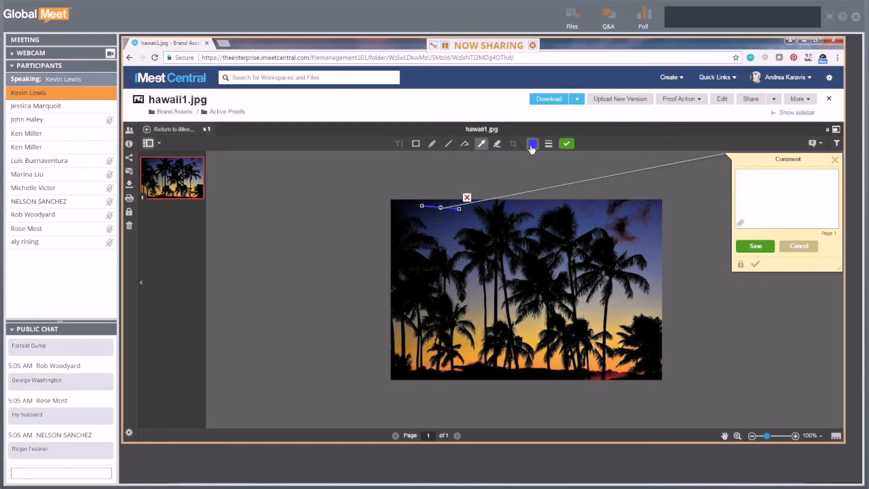
- Recolour the arrow green and give it a thicker line
click(532, 146)
click(501, 165)
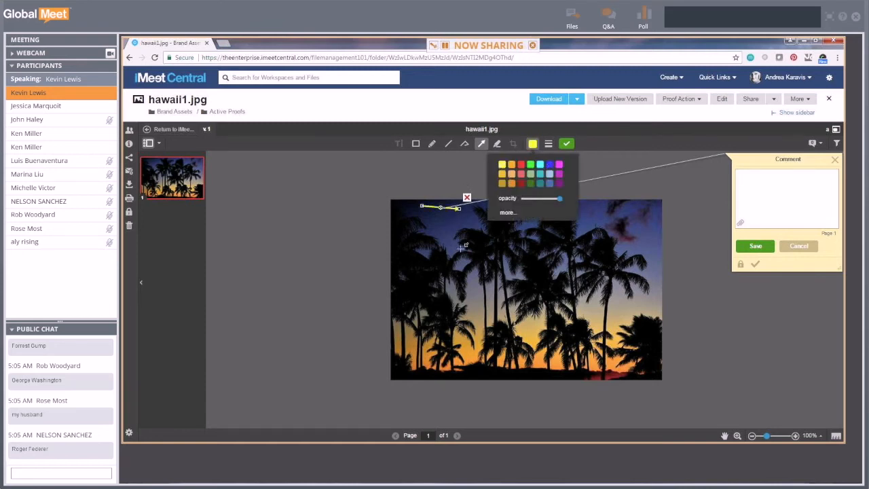
click(530, 165)
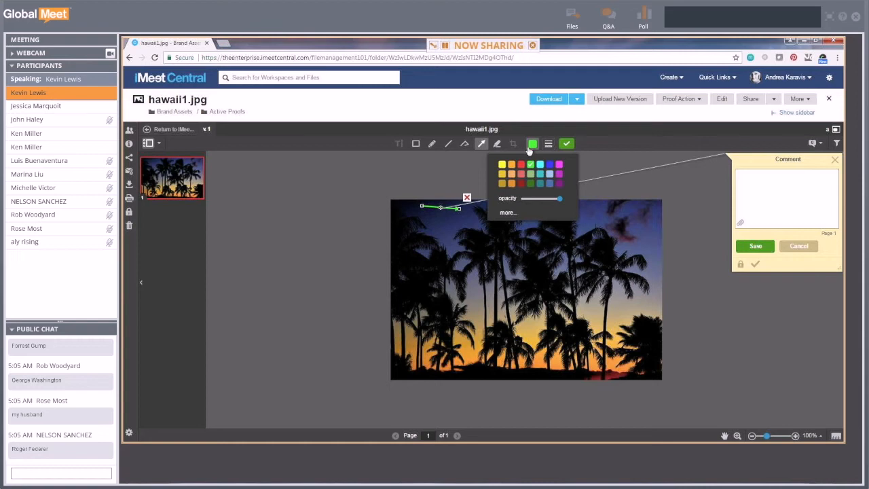
click(548, 143)
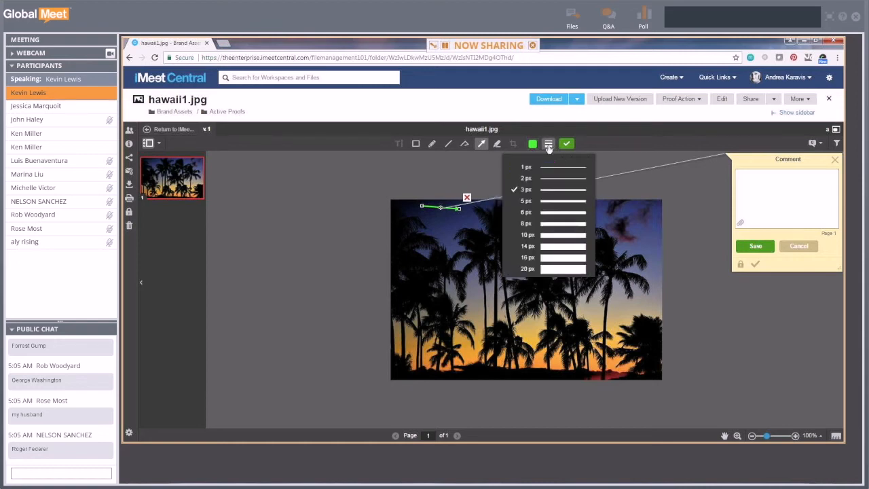
click(553, 203)
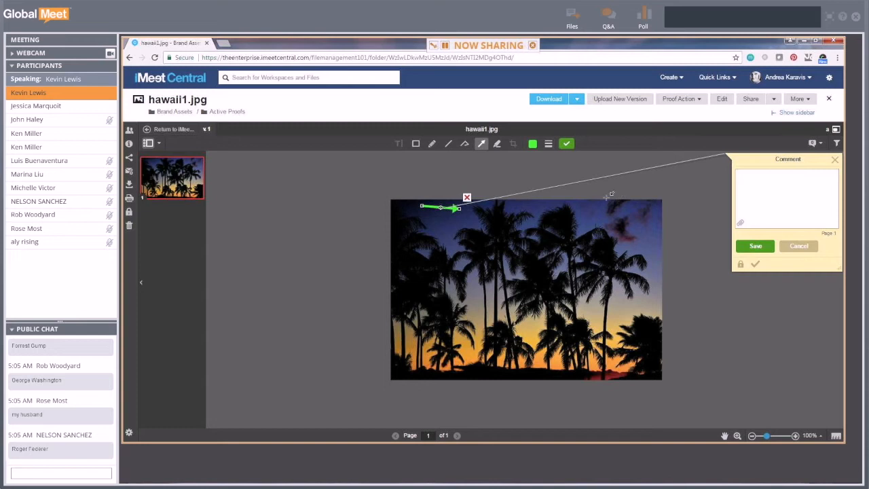
- Box the palm trees in red, add a second green arrow, and save 'This tree is way too big'
click(416, 143)
drag(467, 208, 581, 279)
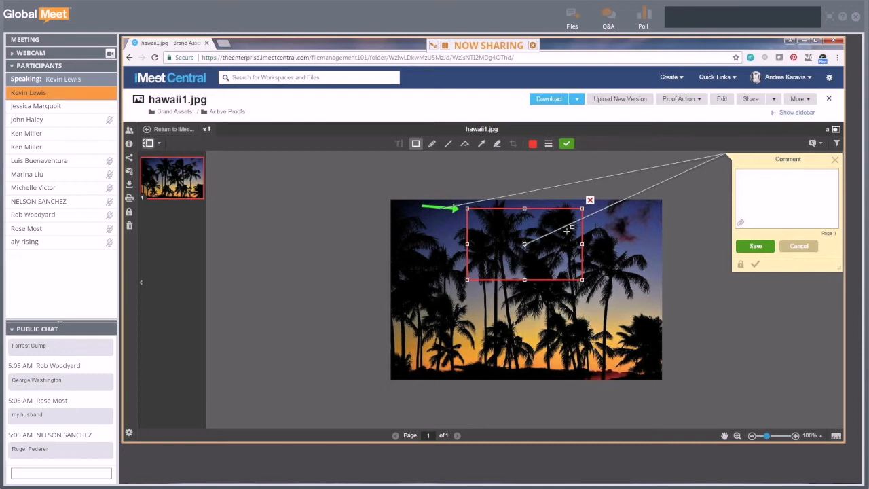
click(481, 143)
drag(426, 313, 489, 261)
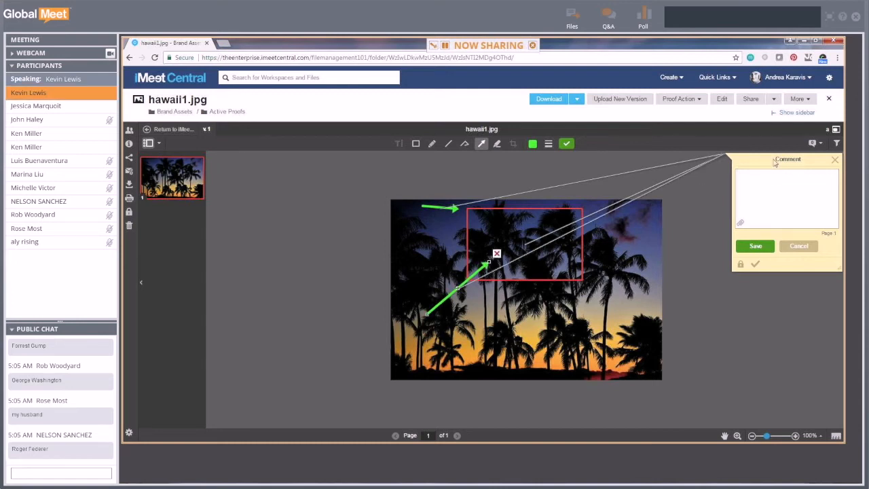
text(This tree is way too big.)
click(767, 242)
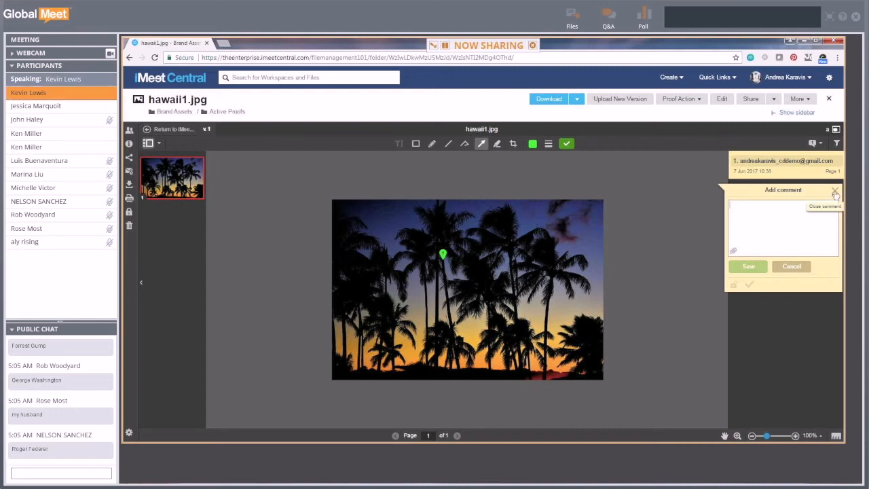
- Discard the empty follow-up comments and finish the review to reach the decision options
click(834, 192)
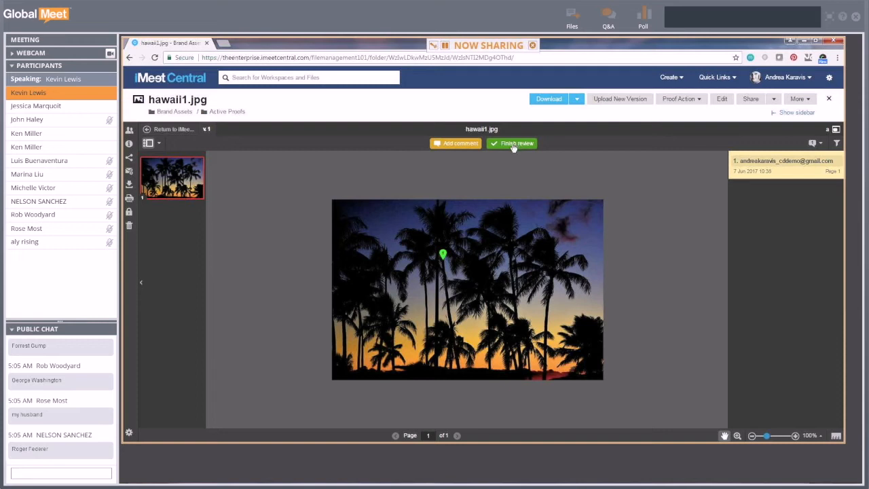
click(444, 146)
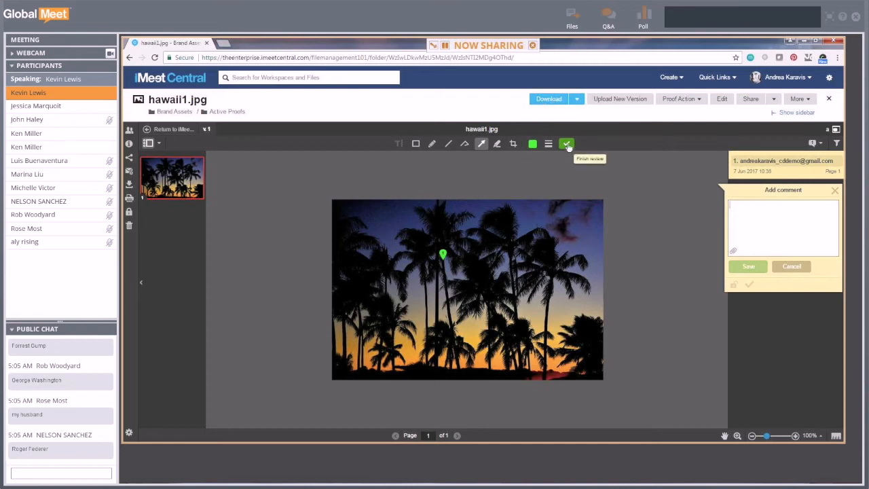
click(834, 190)
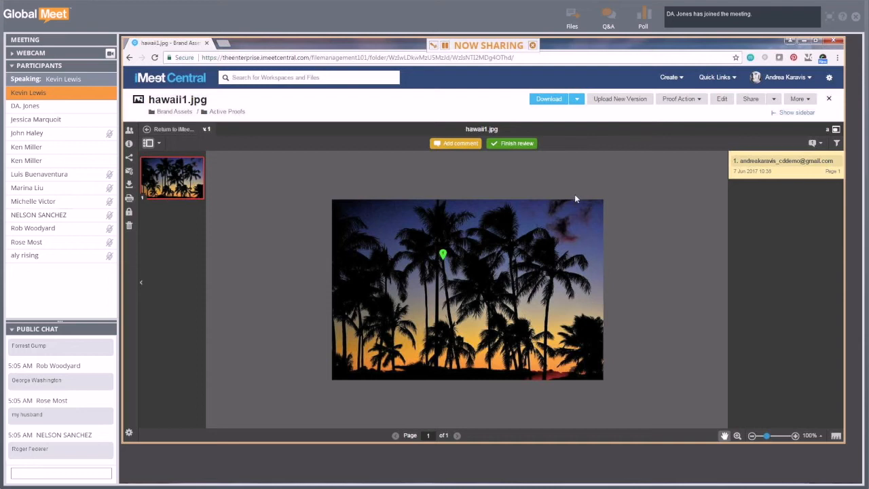
click(515, 144)
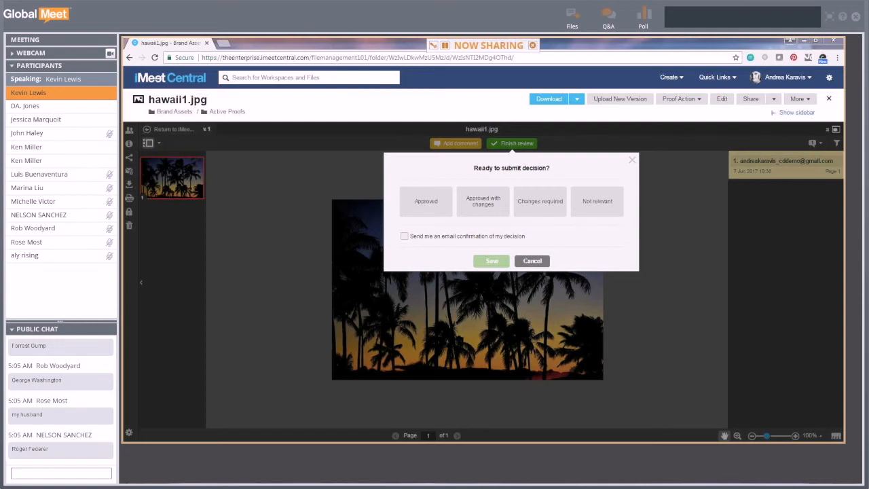
- In a larger font, type 'Approver 1:', 'Approver 2:' and 'Approver 3:' on separate lines
drag(124, 136, 578, 59)
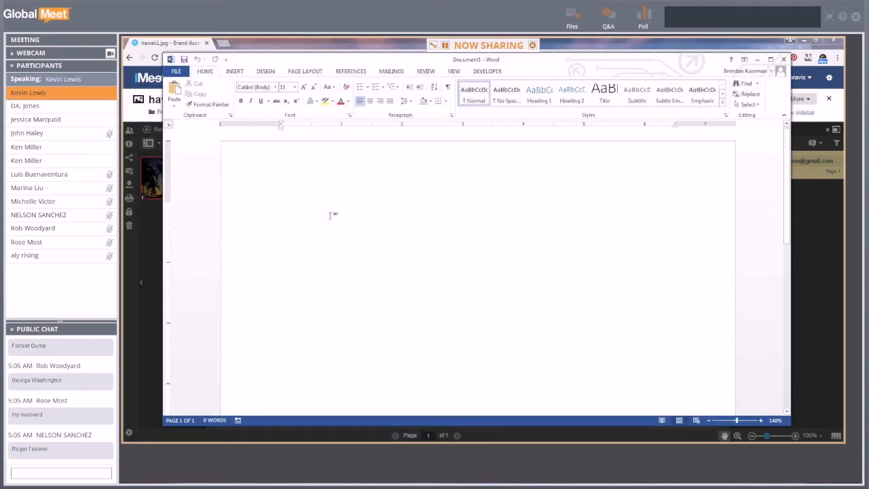
key(ctrl+shift+period)
key(ctrl+shift+period)
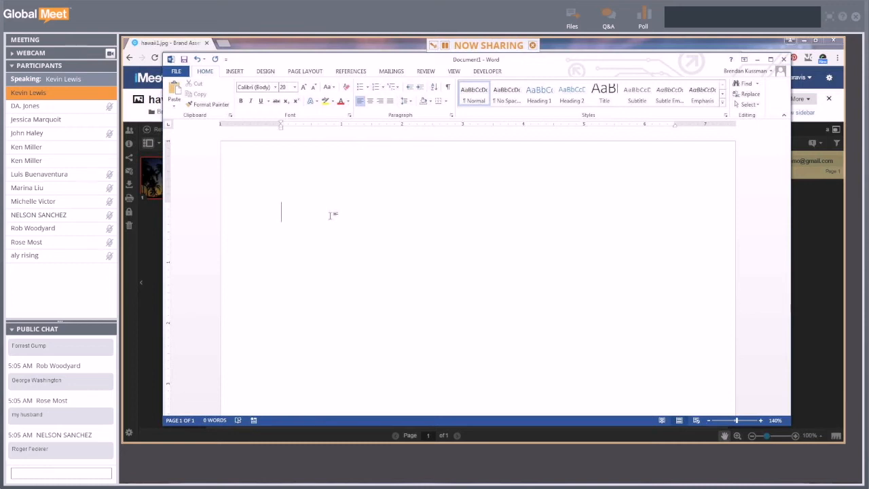
text(Approver 1:)
key(Return)
text(Appr)
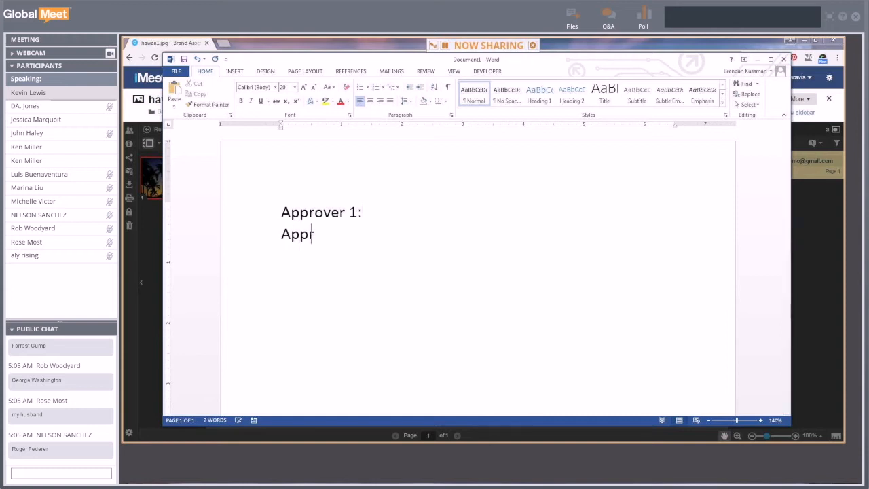
text(over 2:)
key(Return)
text(Approver 3:)
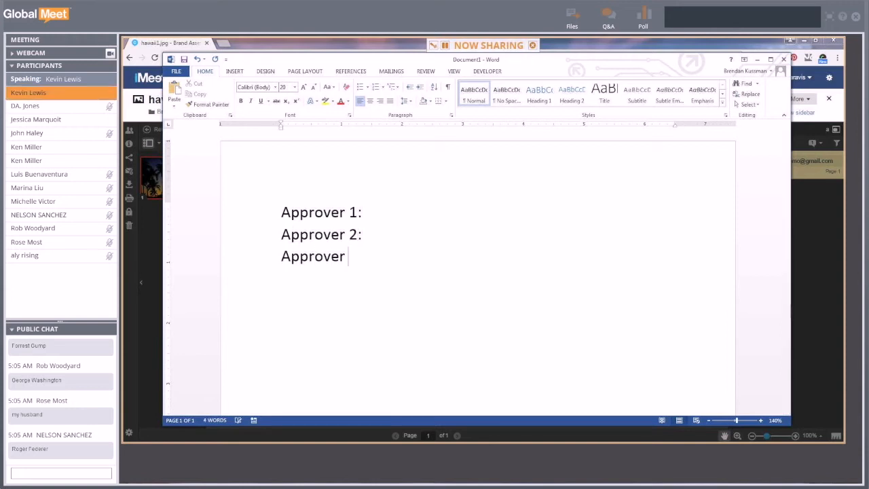
key(Up)
key(Up)
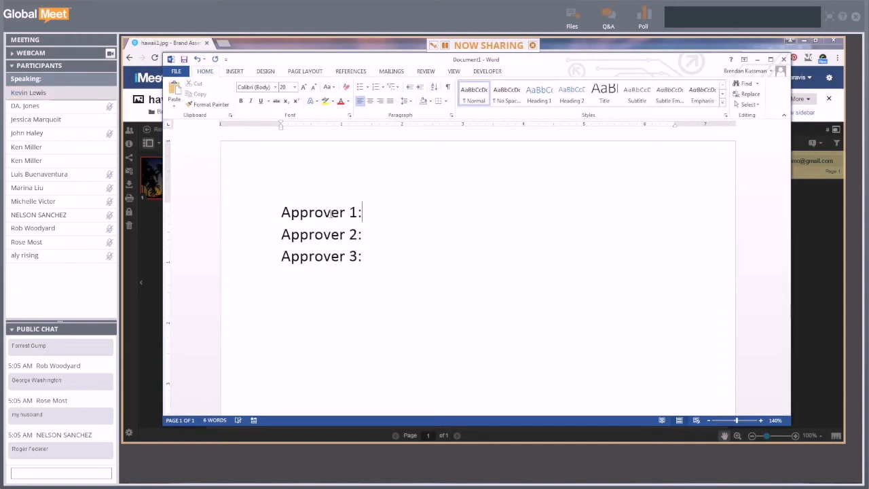
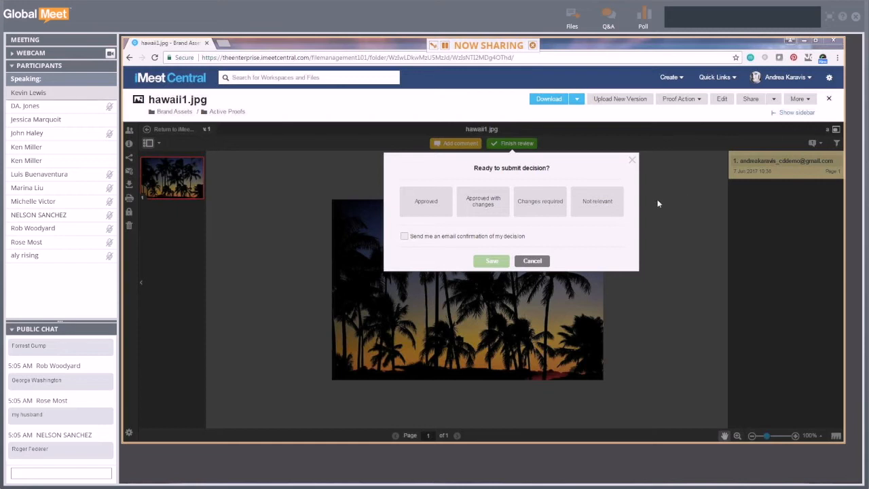
- Cancel the pending review decision and return to the hawaii1.jpg proof
click(538, 263)
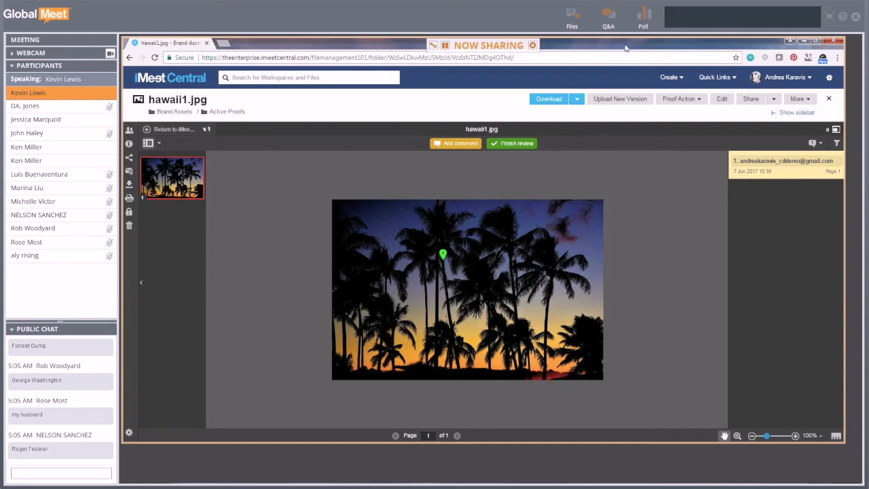
- Bring the second reviewer's browser window into view and position it
mouse_move(626, 48)
mouse_down()
mouse_move(626, 73)
mouse_move(619, 54)
mouse_up()
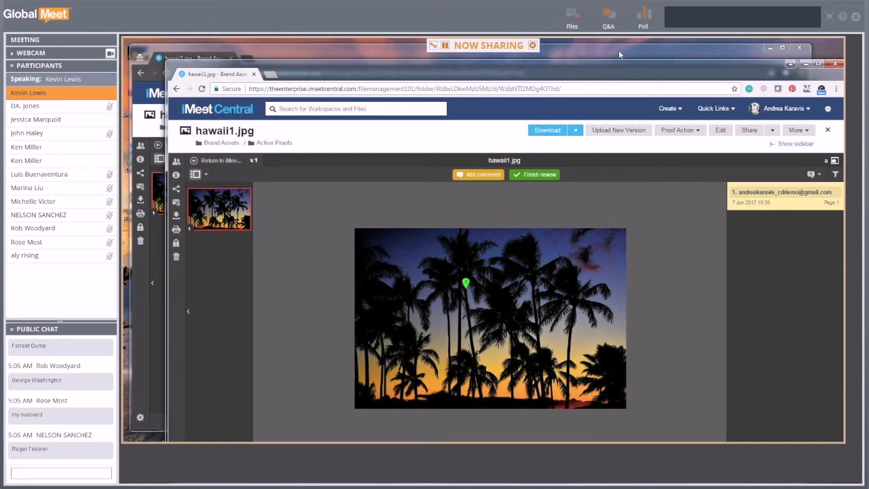
drag(619, 54, 619, 50)
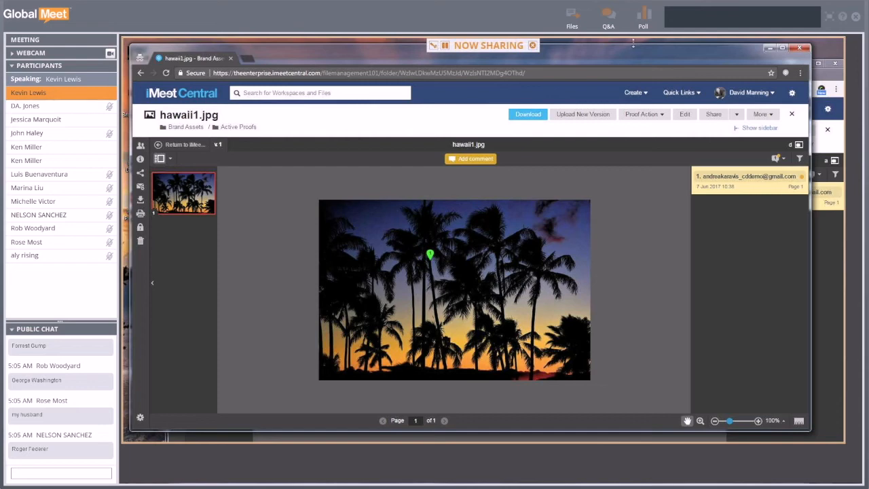
drag(643, 52, 546, 56)
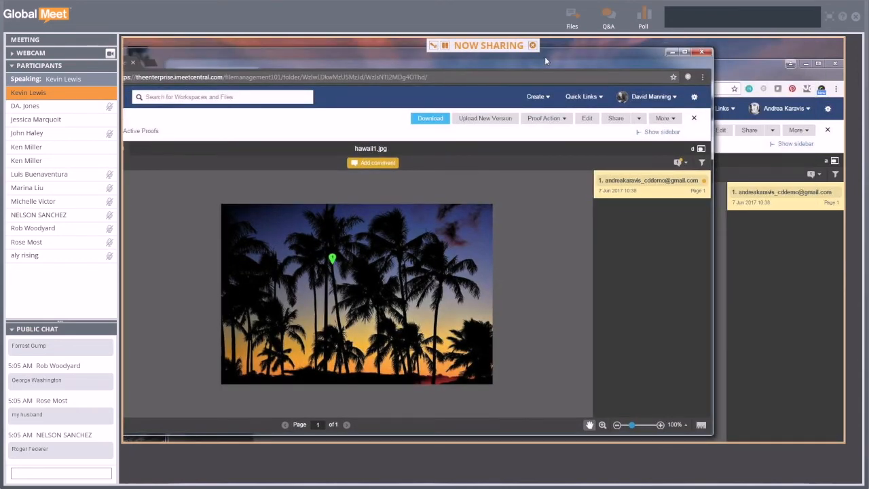
drag(545, 61, 551, 64)
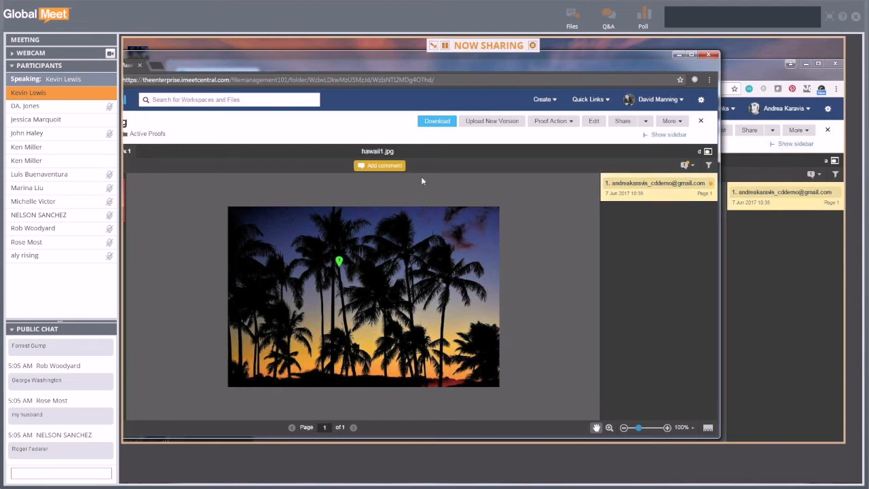
- Box an area in the lower middle of the photo and save the comment 'Insert the sun here.'
click(386, 165)
drag(406, 296, 483, 334)
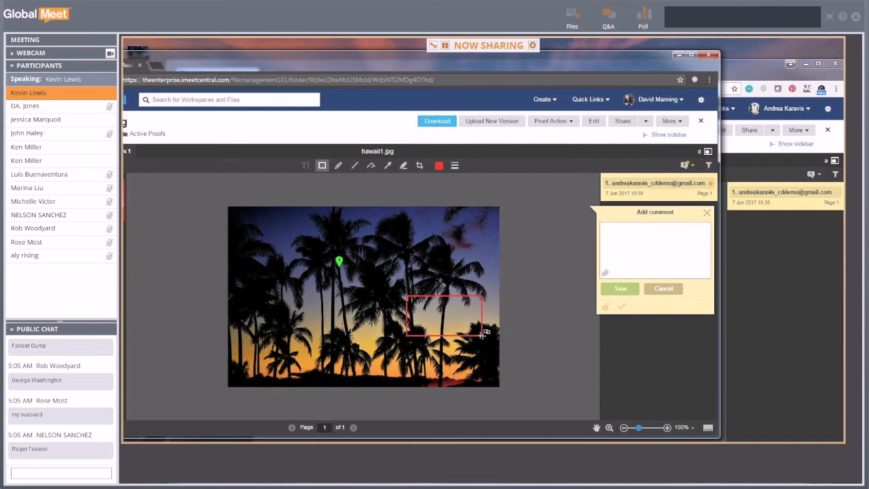
drag(463, 298, 390, 317)
click(634, 233)
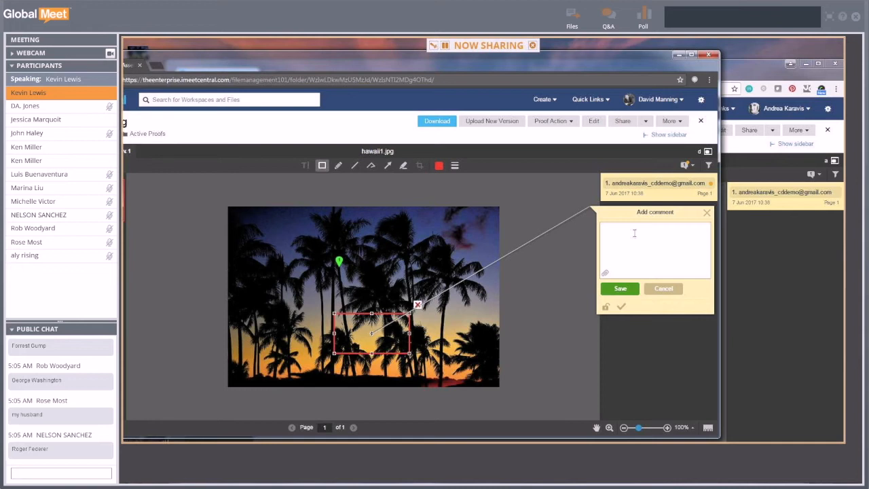
text(Insert)
key(BackSpace)
key(BackSpace)
key(BackSpace)
key(BackSpace)
key(BackSpace)
key(BackSpace)
text(Insert the sun here.)
click(630, 289)
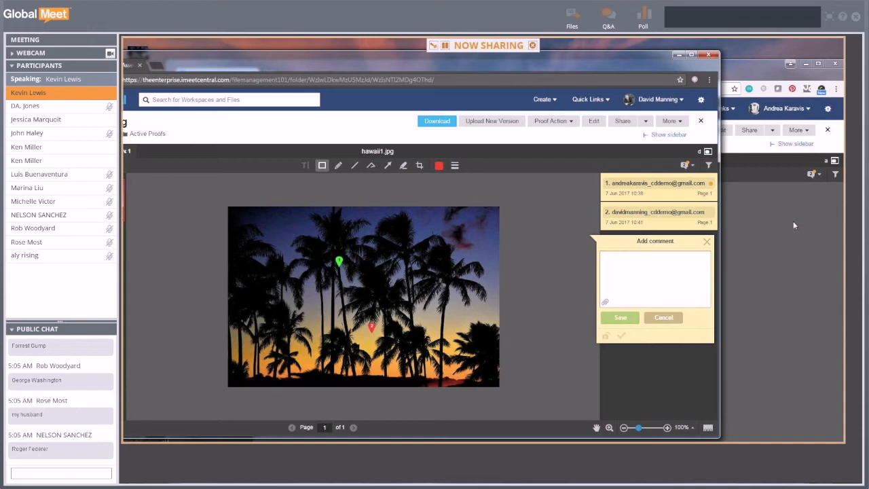
- Bring the first reviewer's window back to the front and position it
click(756, 65)
drag(586, 74, 529, 50)
click(767, 156)
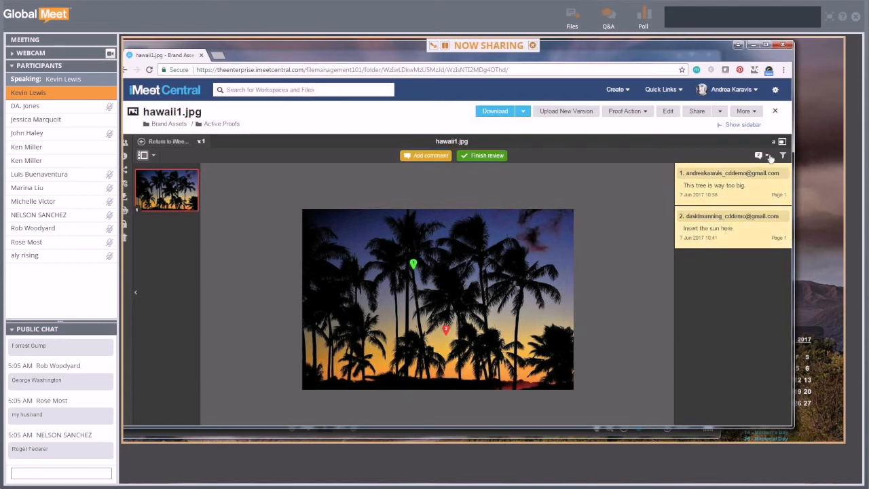
- Try the List, Single comment and Hide comments views, return to List, and open comment 2
click(767, 156)
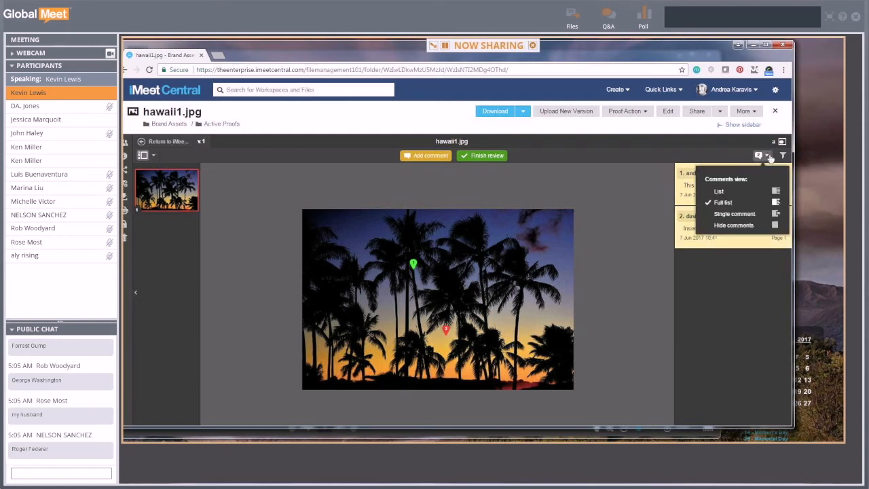
click(745, 192)
click(763, 156)
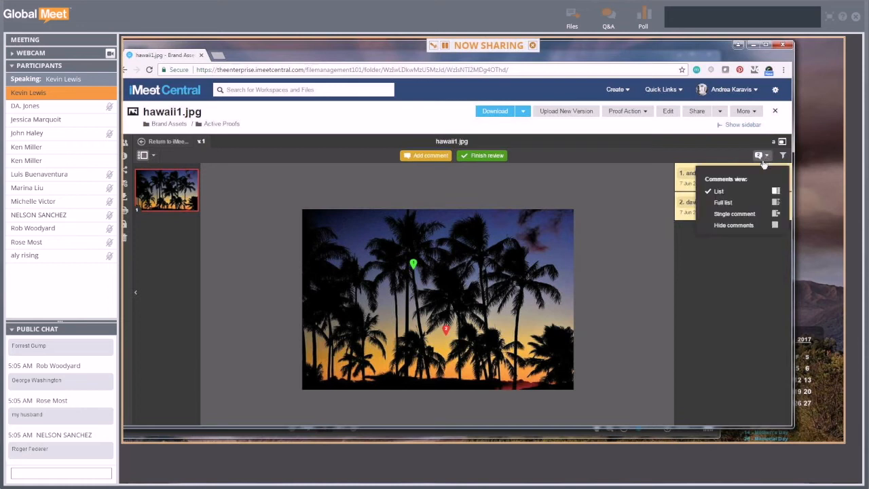
click(734, 214)
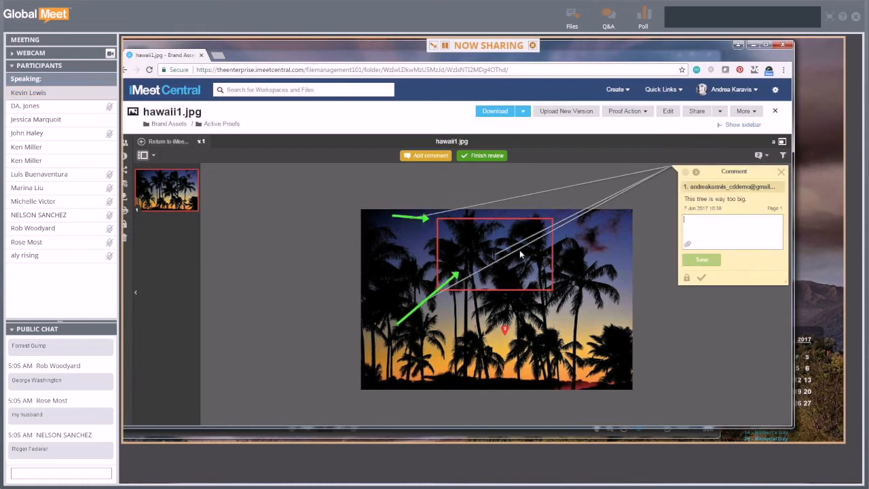
click(761, 155)
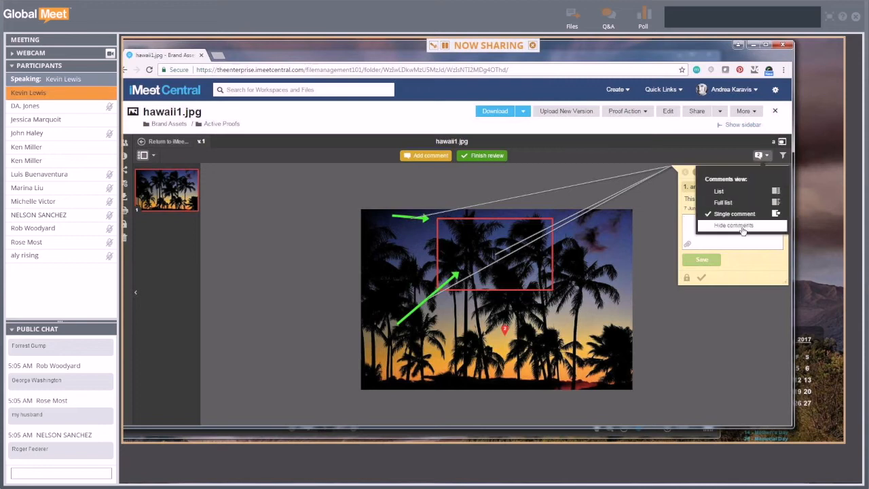
click(742, 228)
click(765, 155)
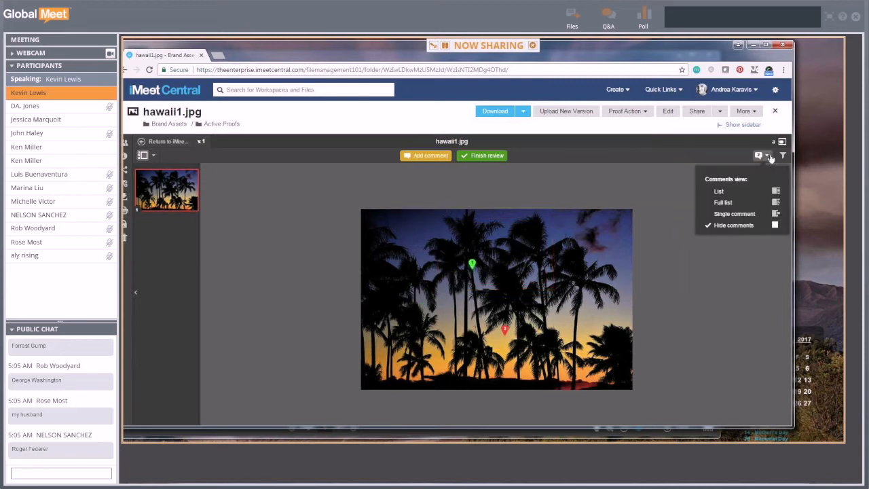
click(723, 193)
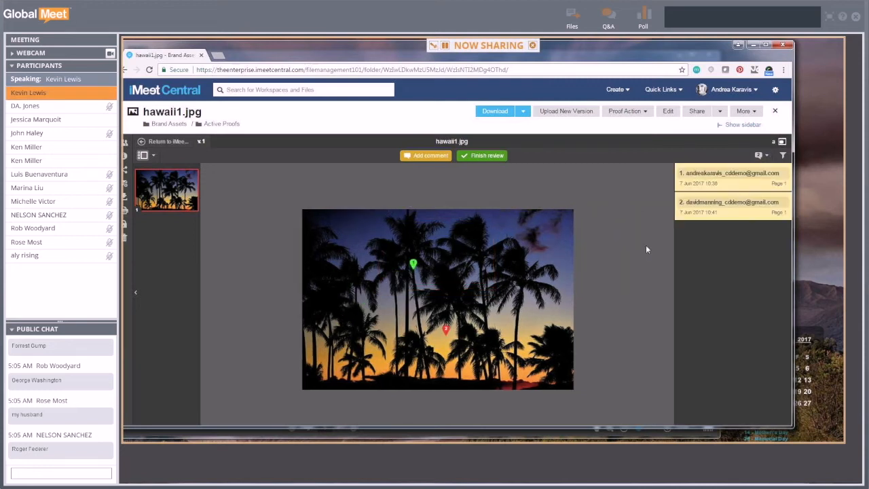
click(740, 216)
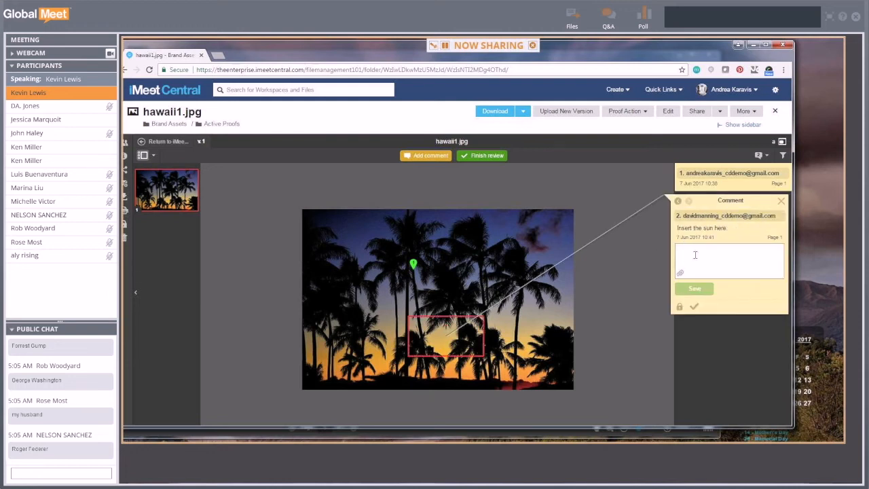
- Reply 'Sure thing! I'll make you an approver on this proof' to the sun comment
text(Sure thing)
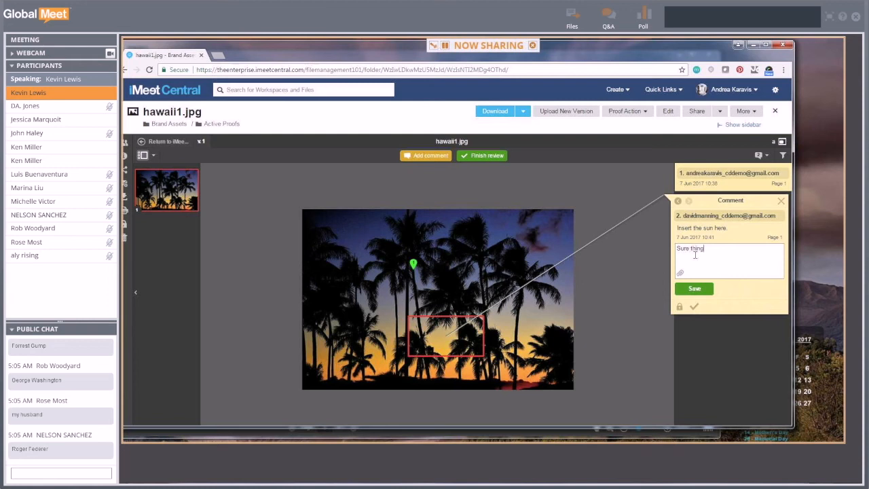
text(! I'll make you an approver on this proof.)
click(702, 291)
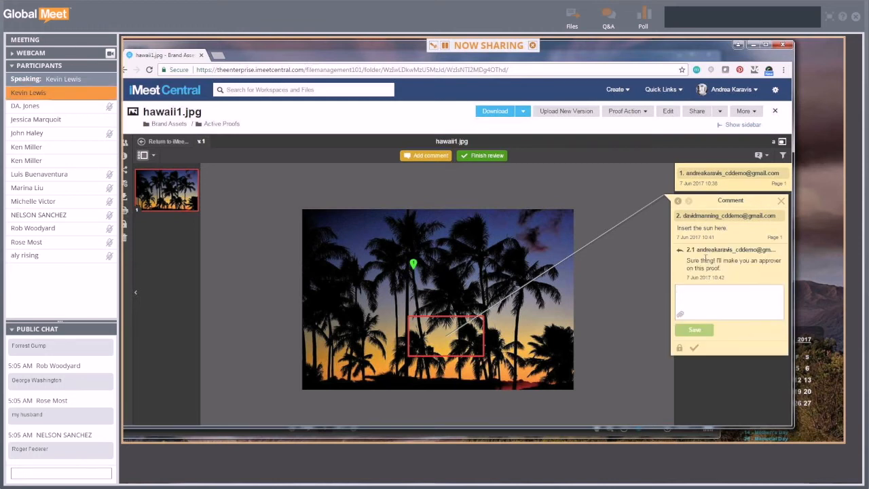
drag(601, 49, 639, 51)
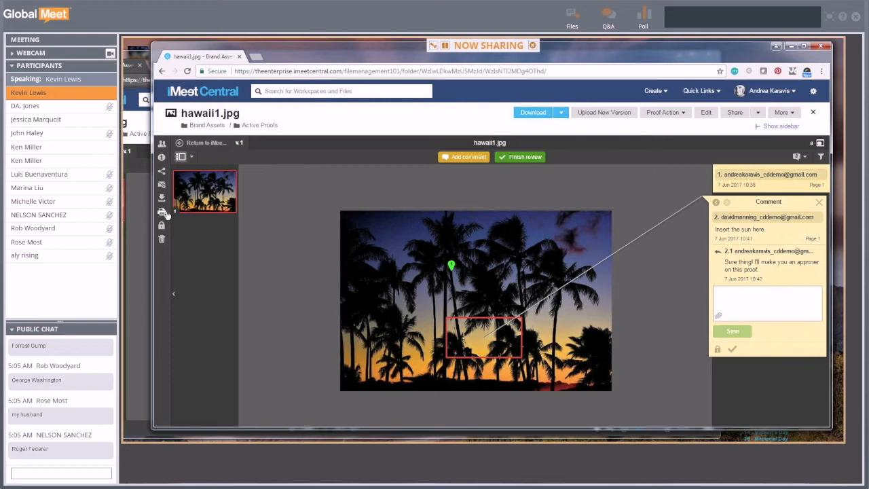
click(164, 213)
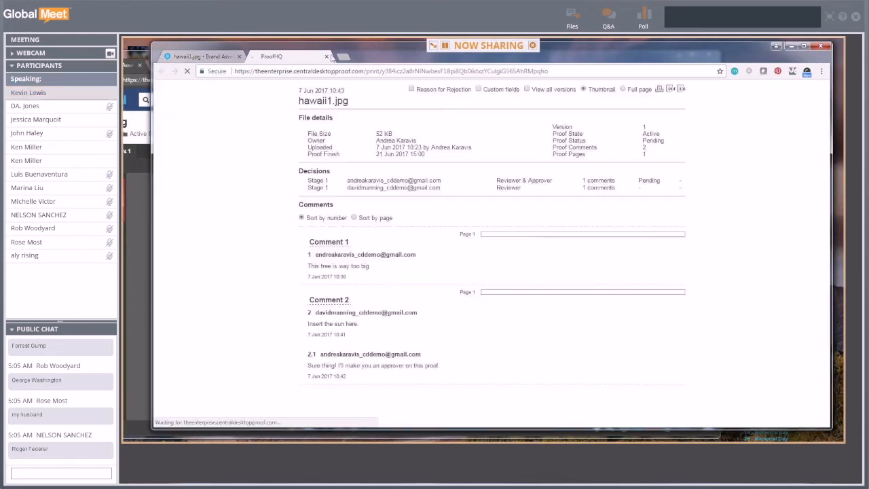
click(327, 57)
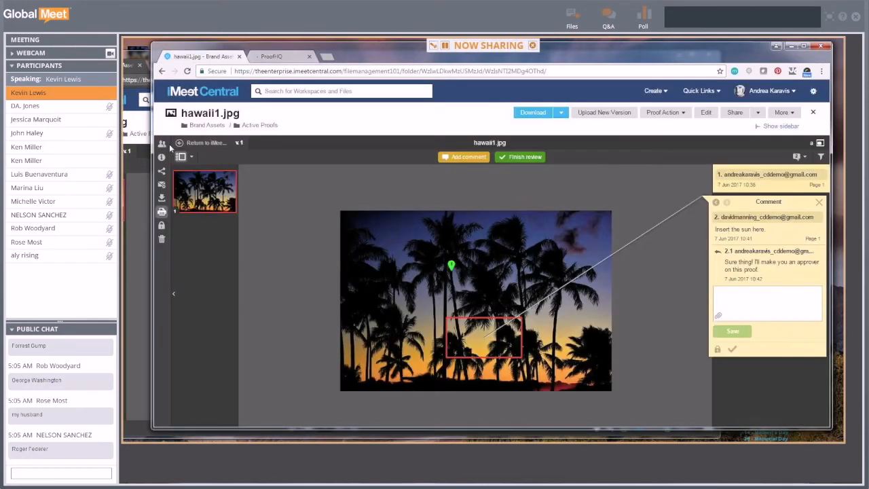
click(162, 183)
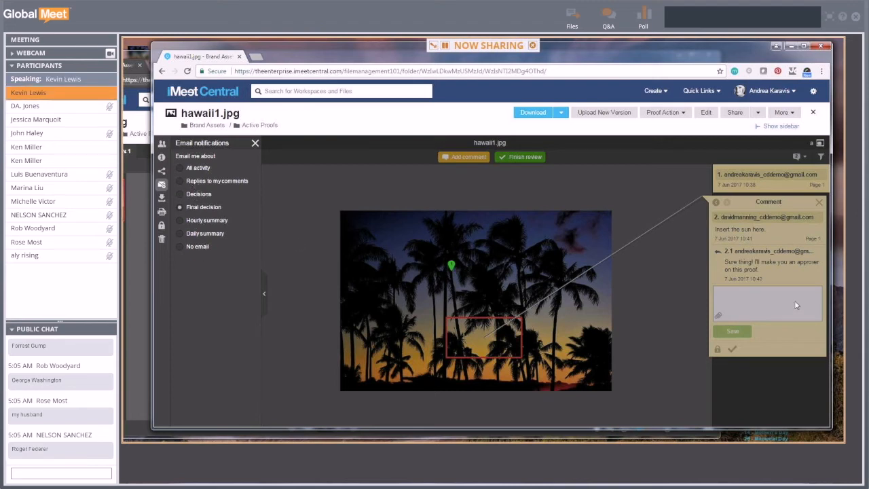
click(255, 144)
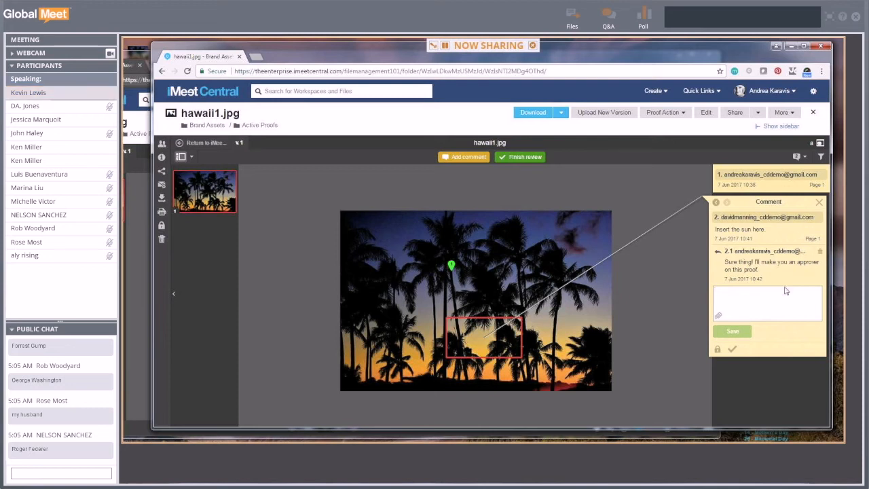
- Reply on comment 2, tagging the reviewer: 'By the way, you can decide if it's approved with changes once I upload the version.'
text(@)
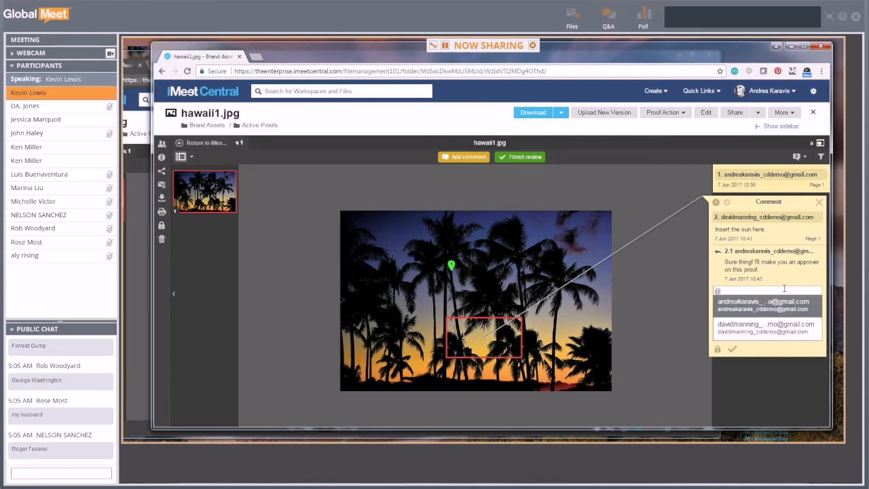
text(da)
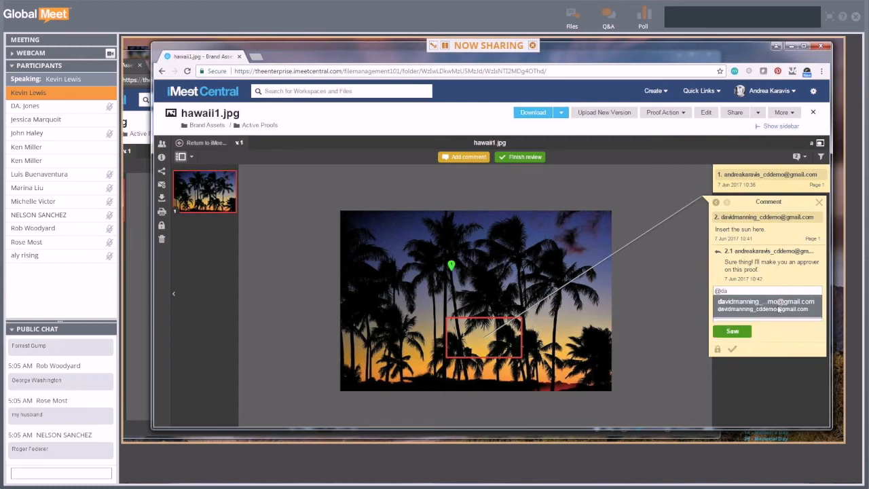
click(777, 304)
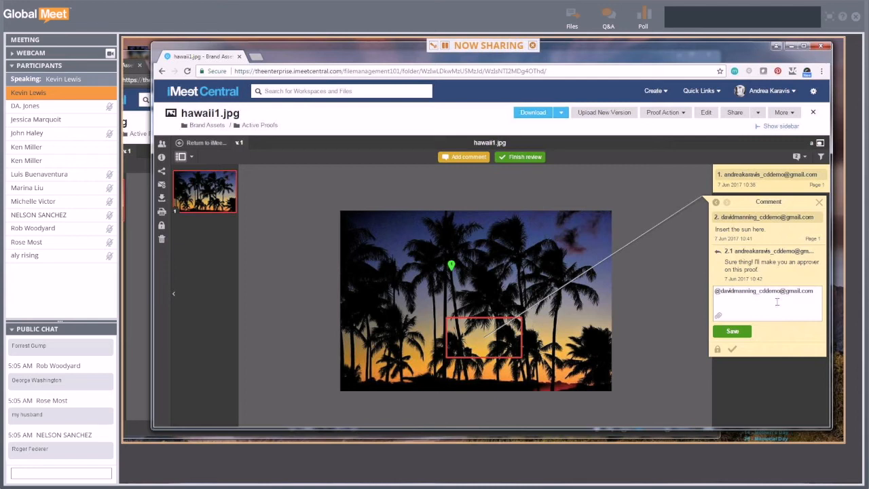
text(By the way, you can decide if it's approved with cha)
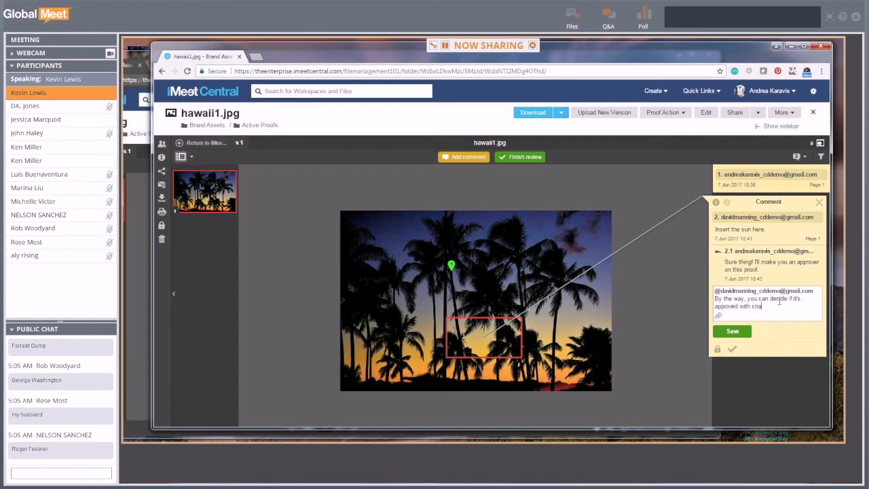
text(nges once I upload the version.)
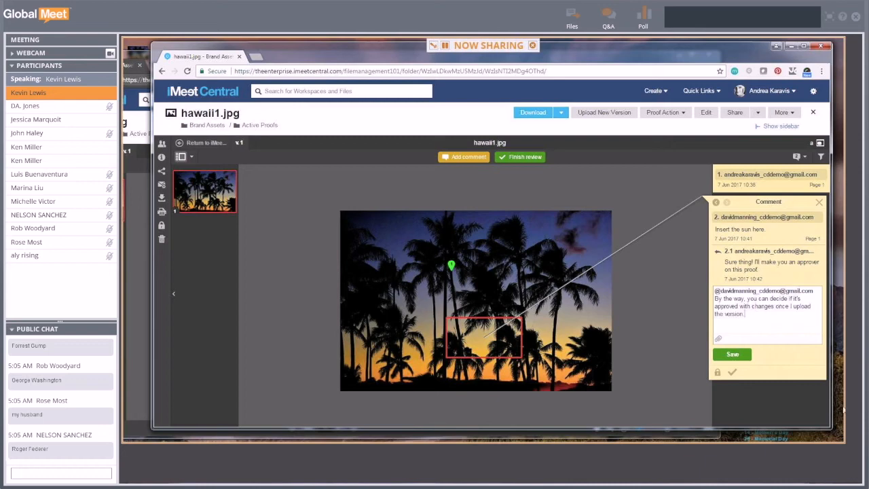
click(748, 355)
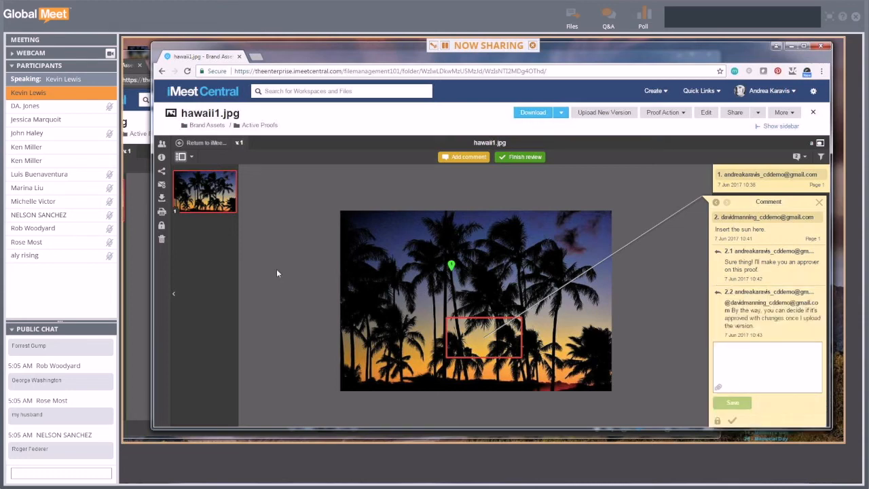
click(161, 213)
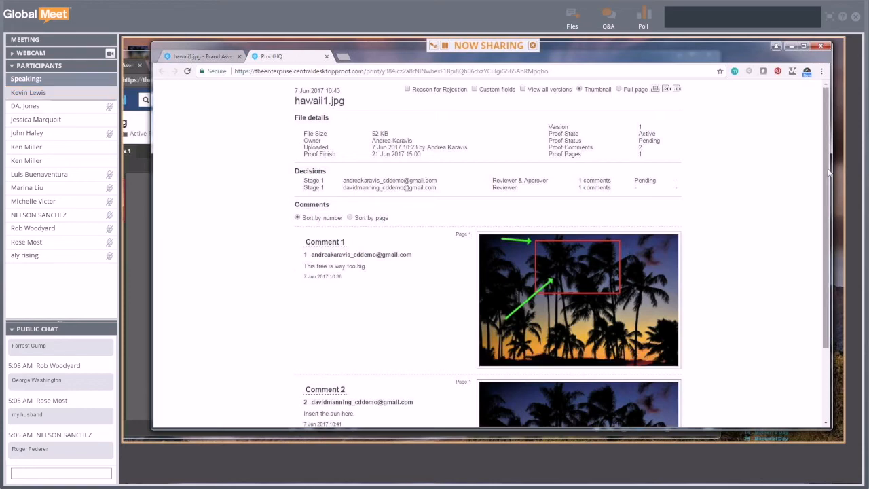
- Scroll through the comments in the printable summary, then close the summary tab
scroll(832, 224, down, 1)
scroll(489, 272, down, 1)
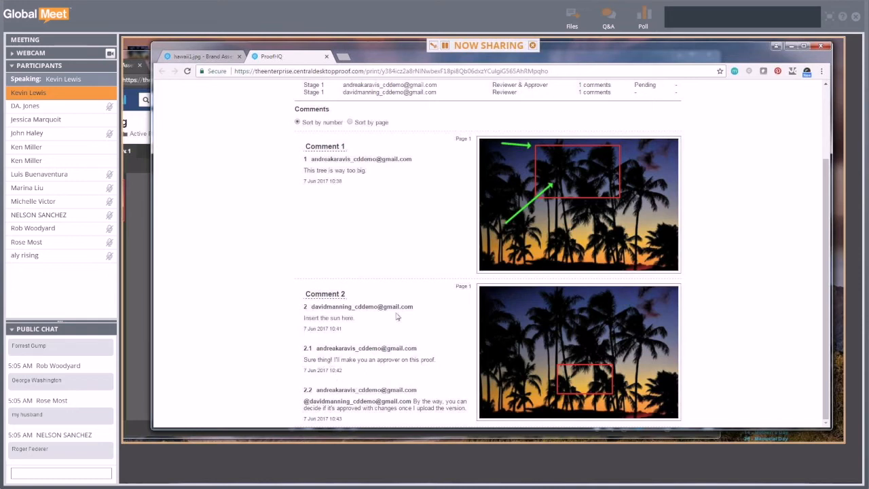
scroll(397, 315, up, 1)
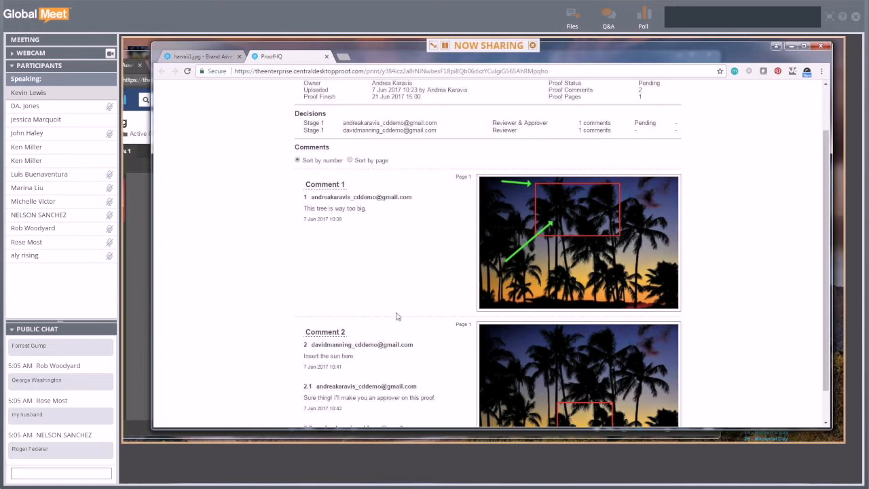
scroll(397, 315, up, 2)
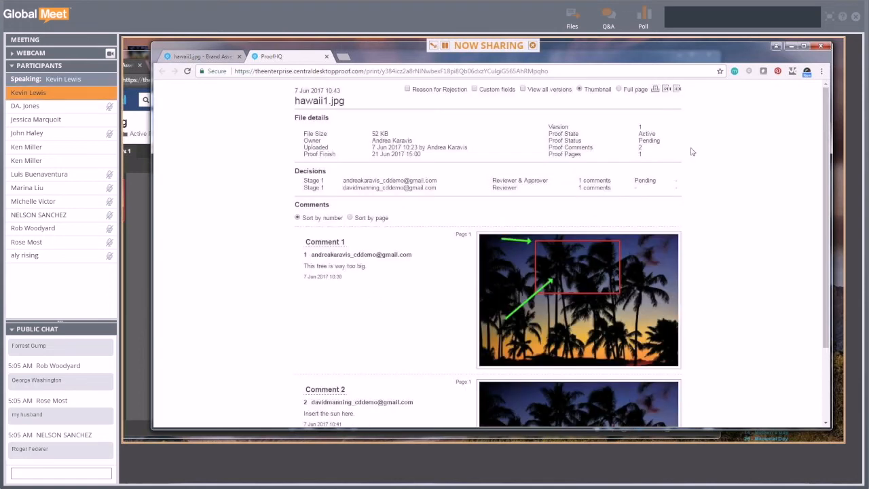
click(326, 57)
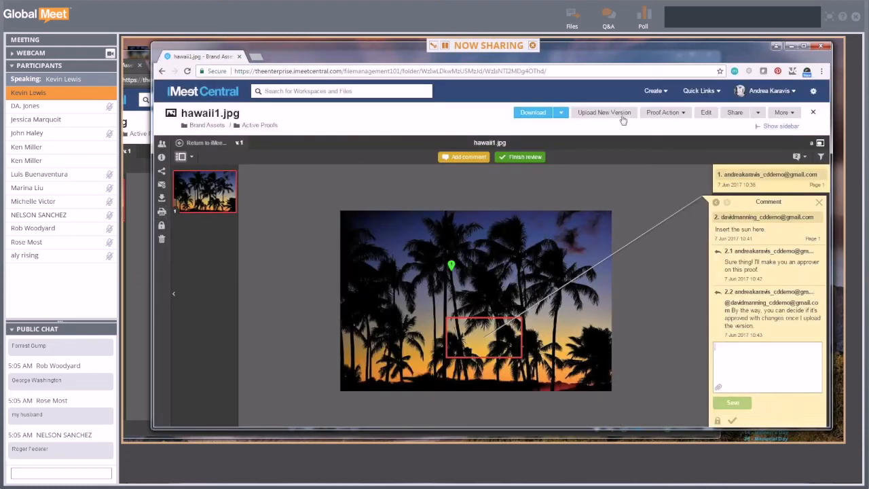
- Make the second participant a Reviewer & Approver with a Jun 05, 2017 deadline
drag(602, 61, 616, 45)
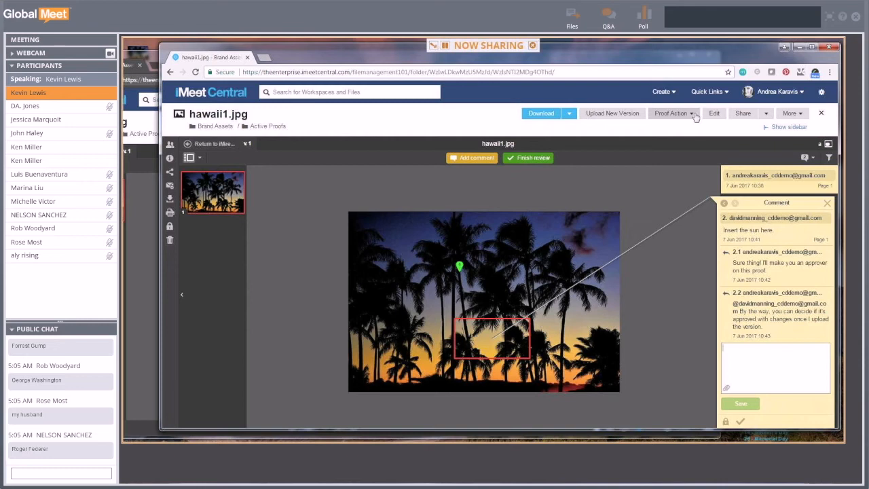
click(693, 116)
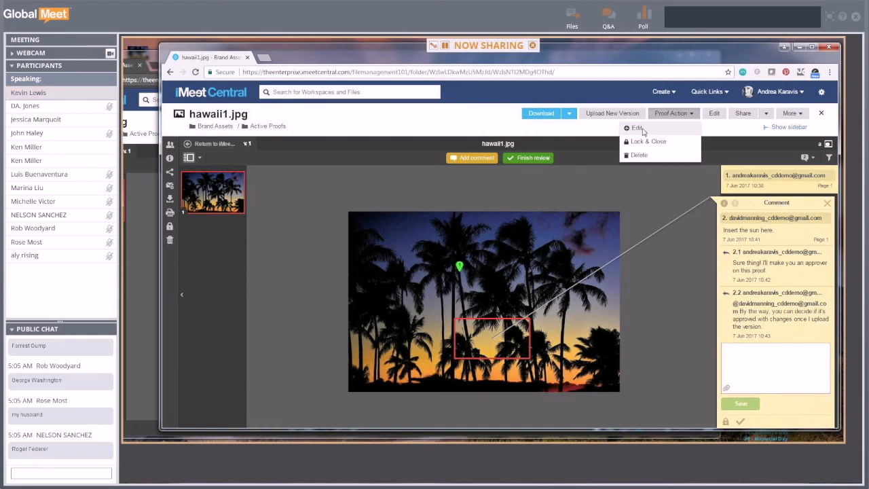
click(641, 128)
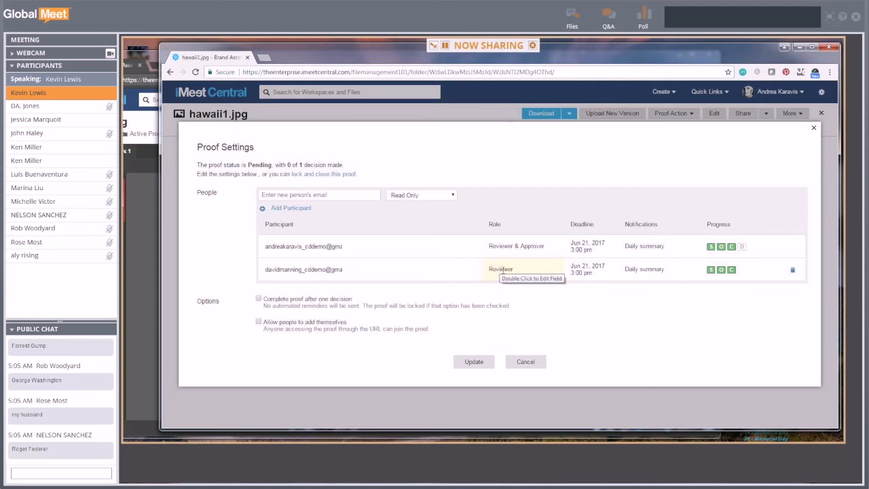
double_click(500, 269)
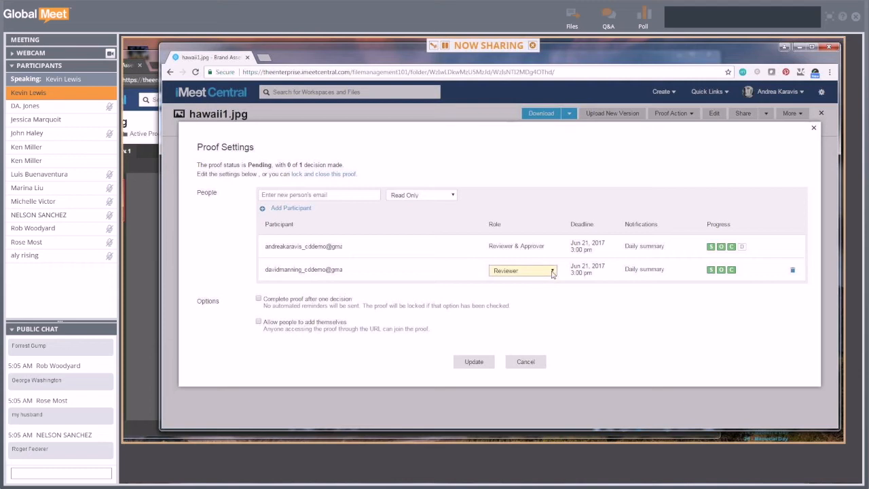
click(552, 271)
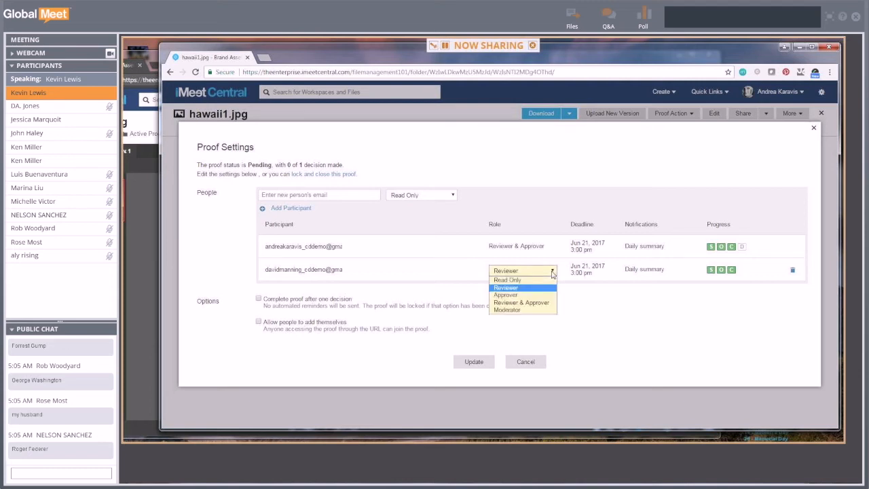
click(533, 306)
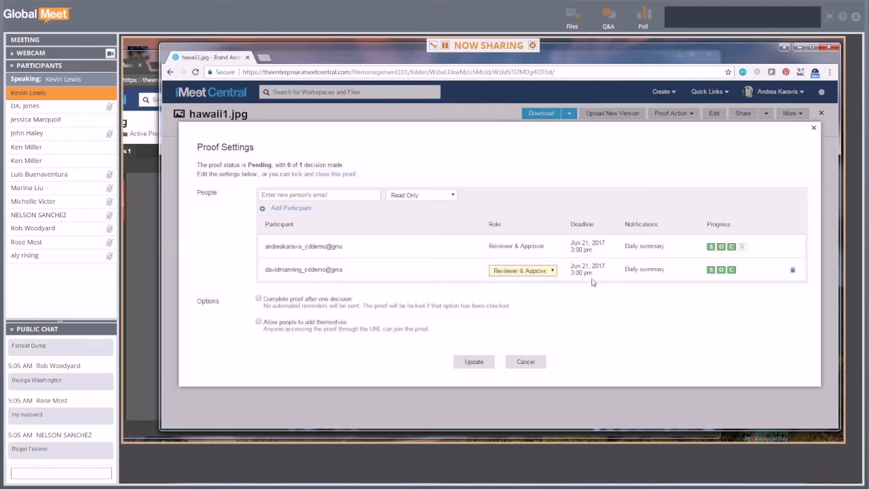
click(601, 308)
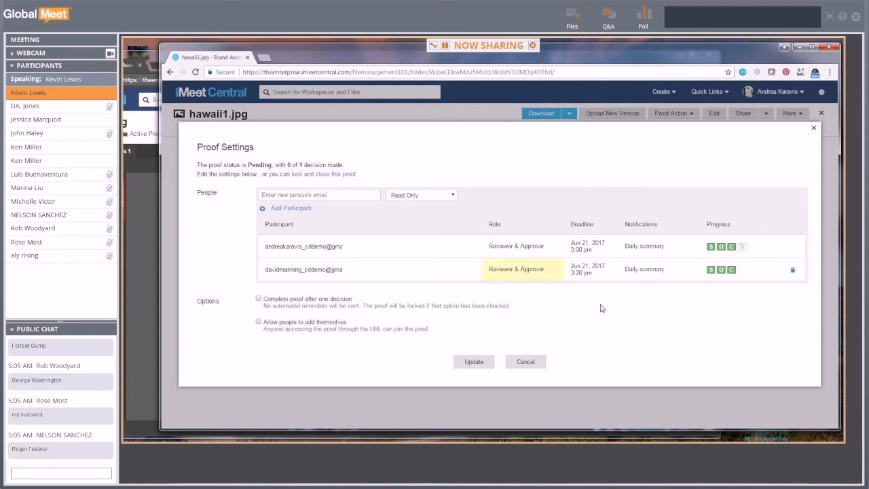
click(591, 271)
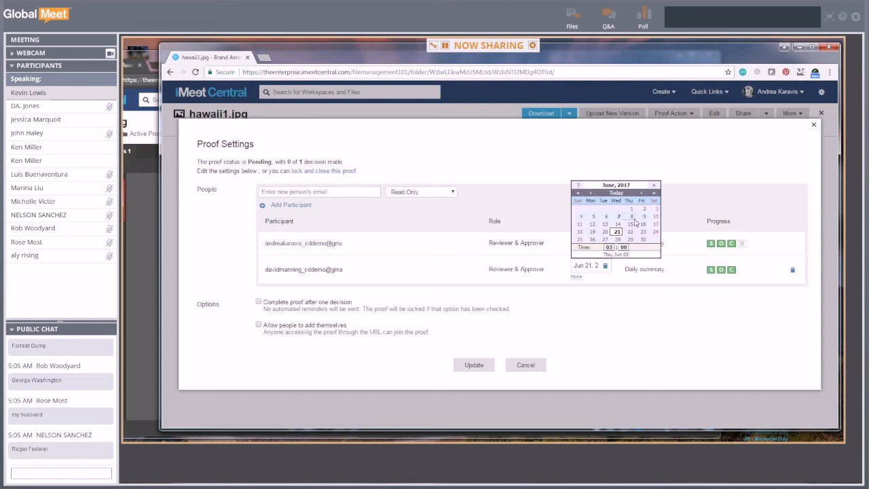
click(593, 216)
click(599, 312)
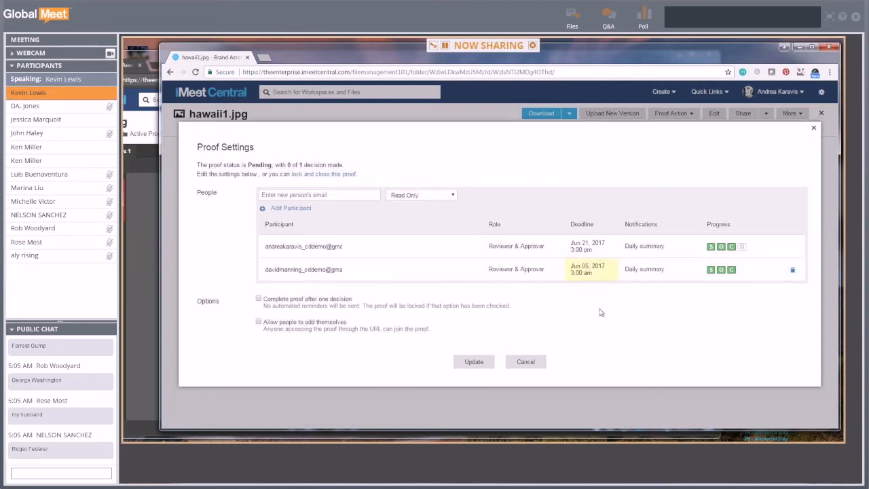
- Set their notifications to Decisions only, turn off completing after one decision, and save
double_click(668, 270)
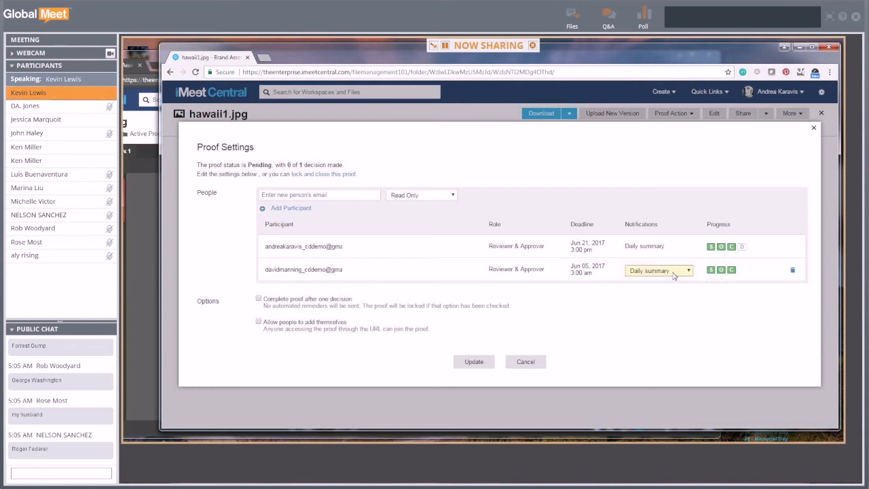
click(670, 272)
click(648, 309)
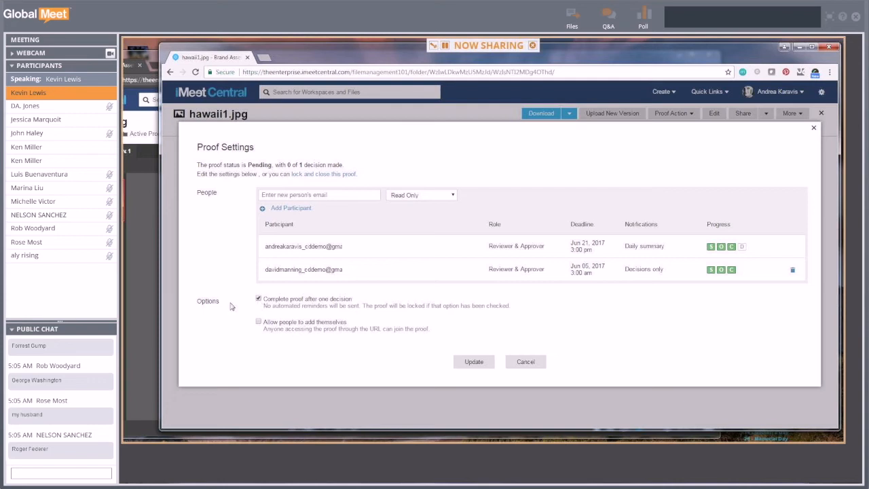
click(258, 300)
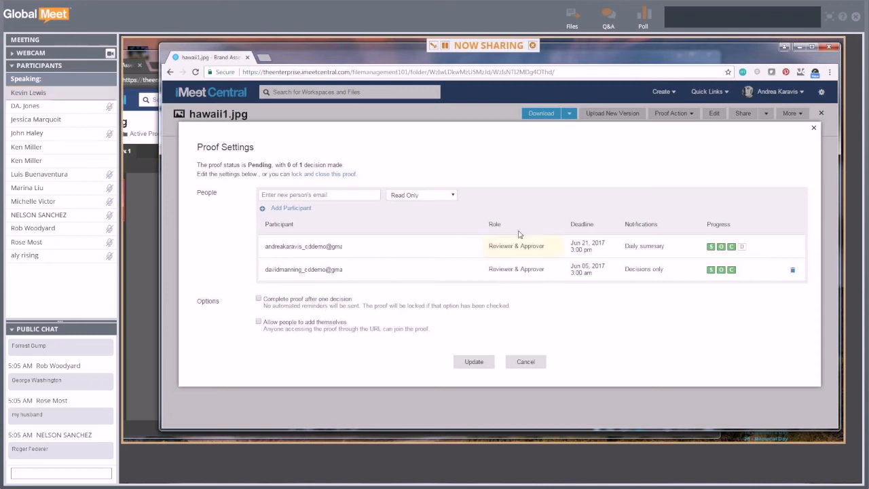
click(474, 361)
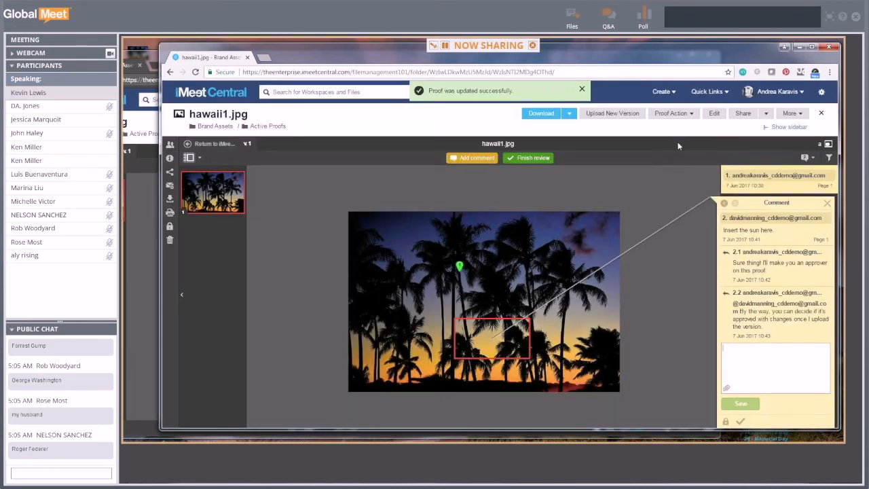
click(688, 115)
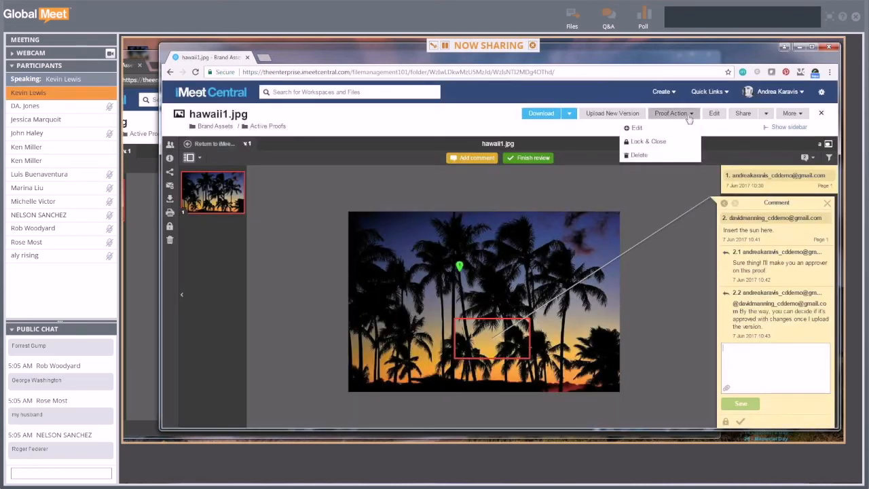
click(646, 130)
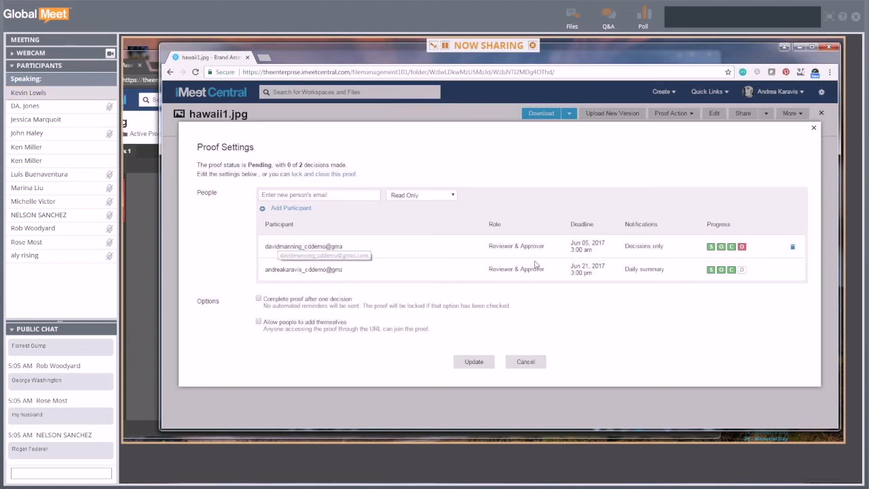
mouse_move(744, 251)
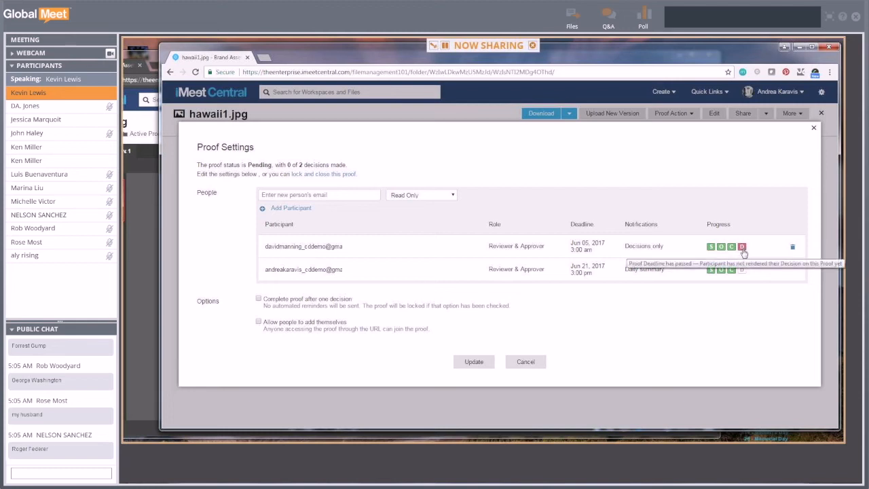
click(538, 361)
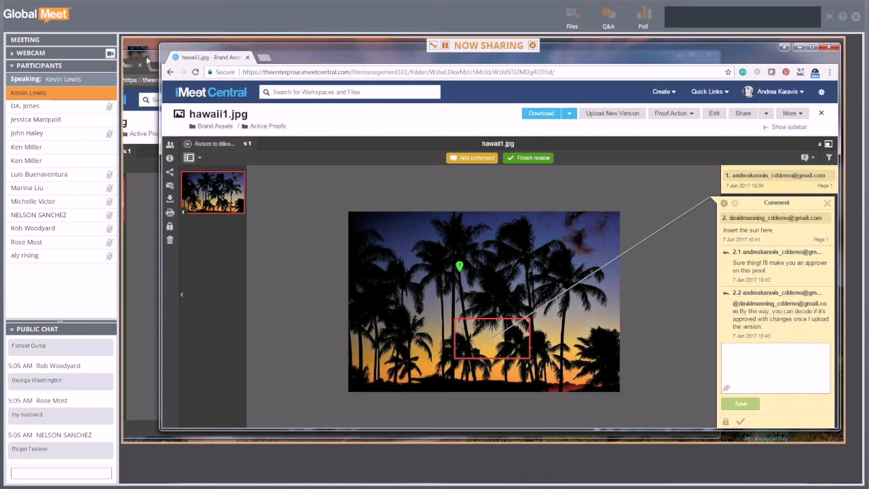
click(146, 59)
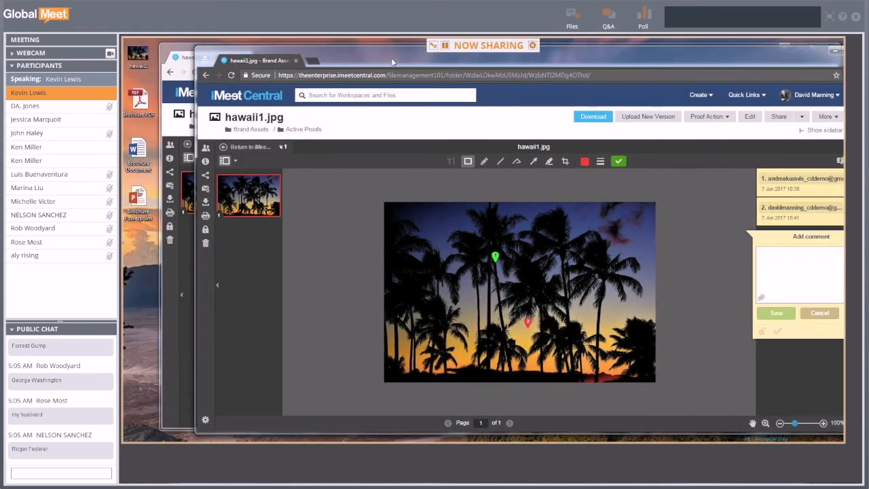
- Check hawaii1.jpg's pending status on the dashboard, then open it from the Proofs list
drag(392, 62, 358, 61)
click(267, 129)
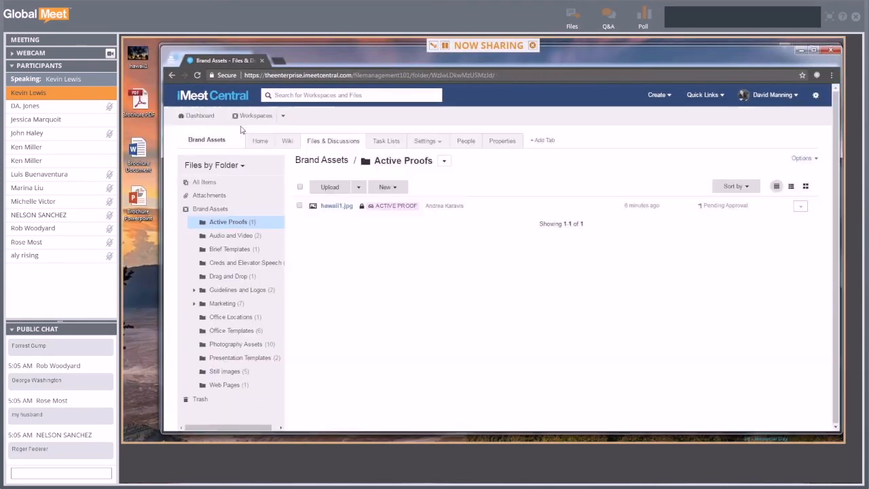
click(209, 116)
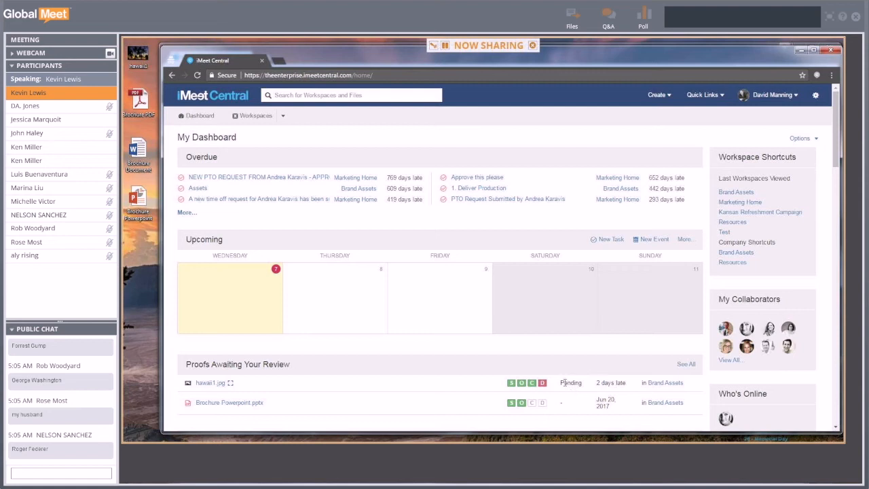
drag(561, 384, 583, 384)
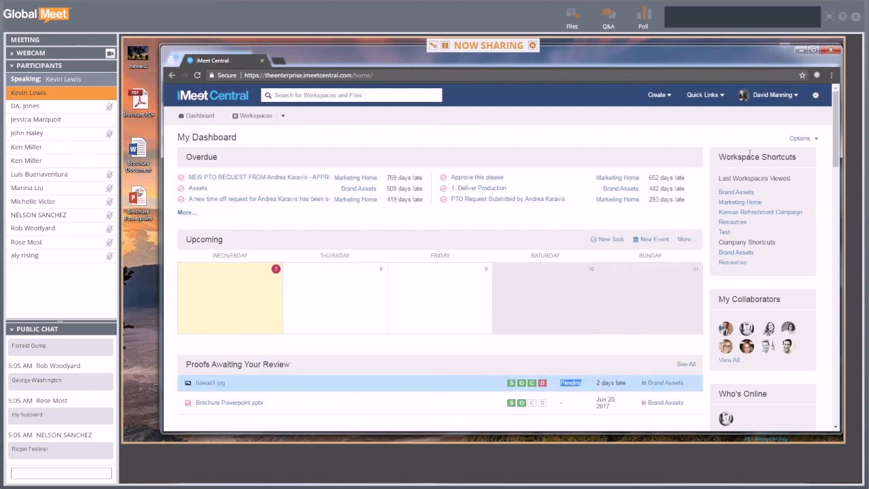
click(794, 100)
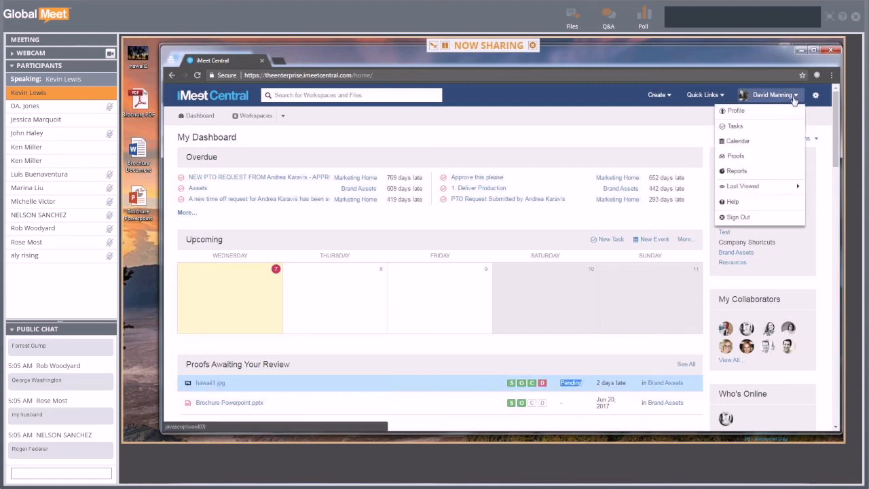
click(735, 158)
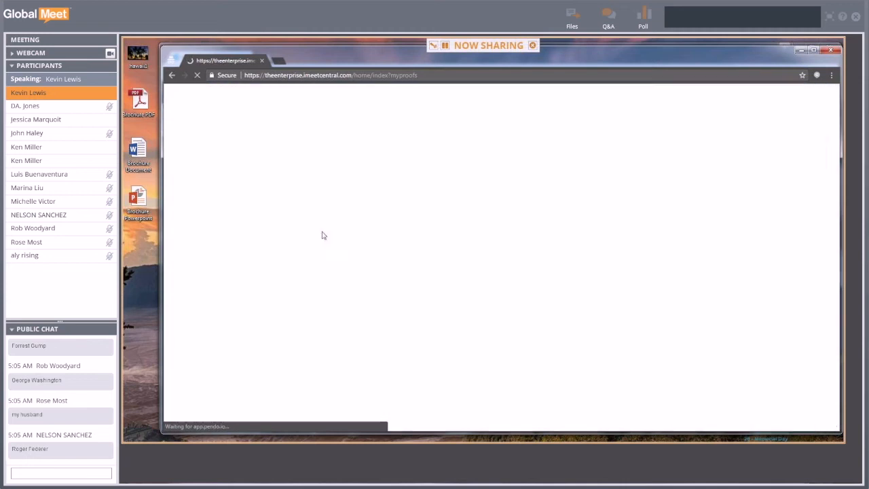
click(224, 177)
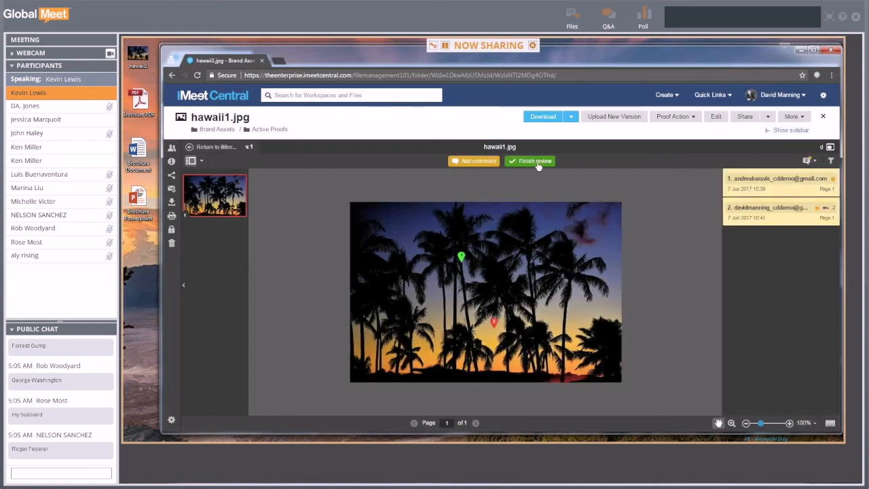
- Submit a Changes required decision on hawaii1.jpg and close the viewer
click(537, 162)
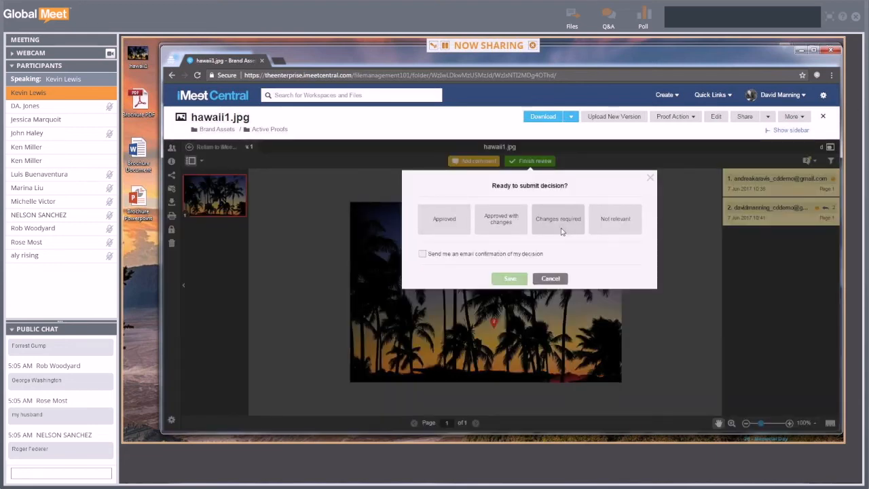
click(562, 232)
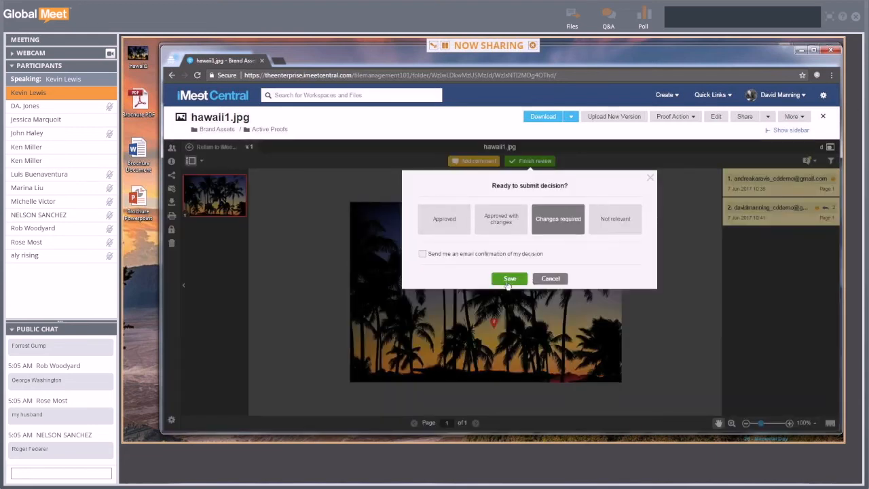
click(507, 280)
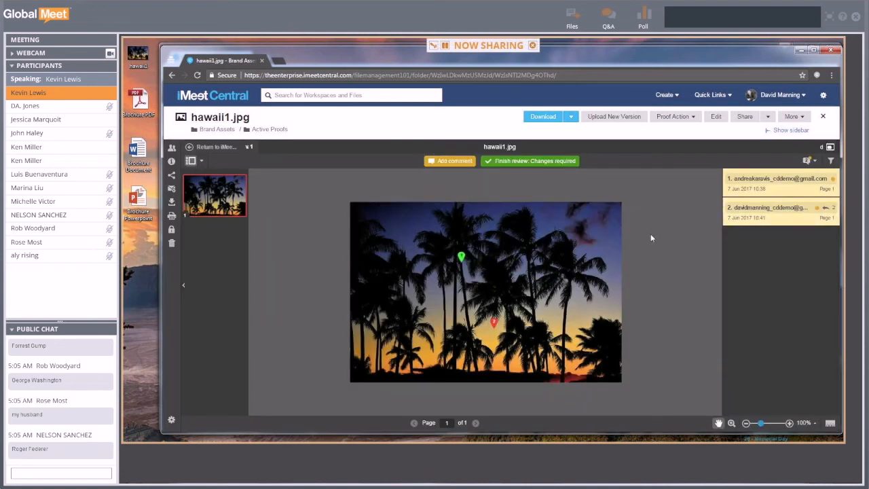
click(822, 119)
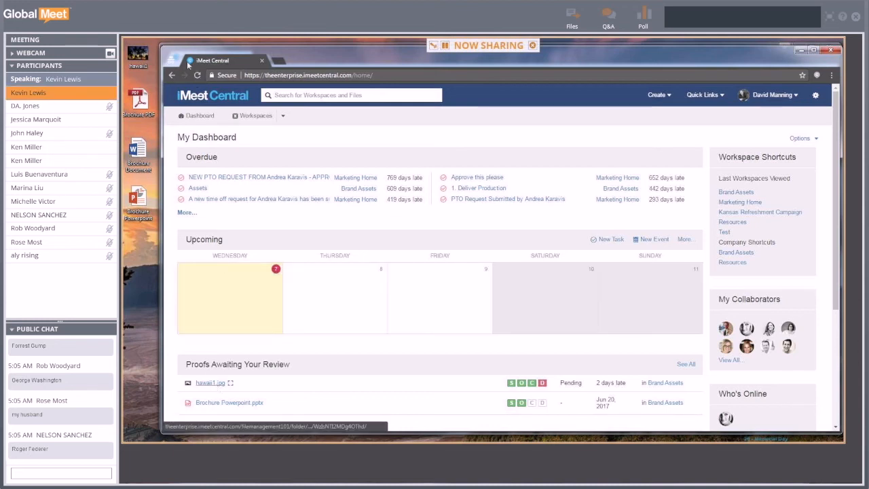
- Refresh the dashboard to check the Proofs Awaiting Your Review list, then return to Proofs
click(198, 75)
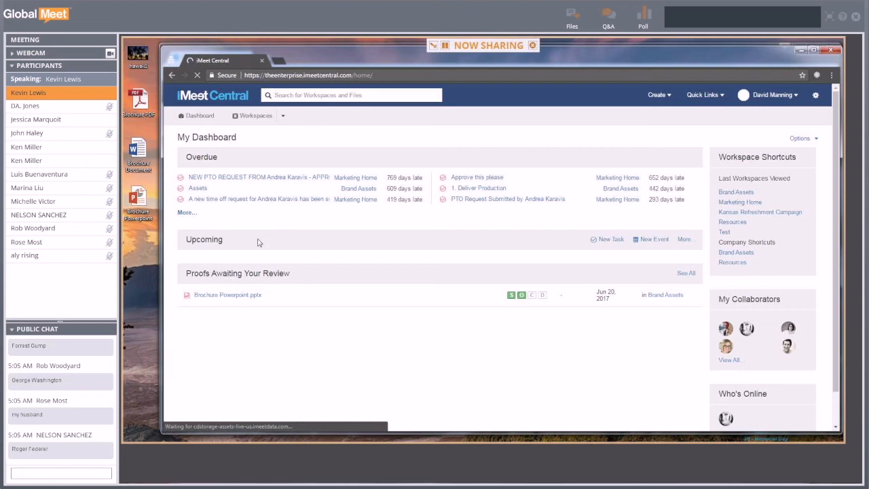
drag(185, 365, 293, 371)
click(244, 372)
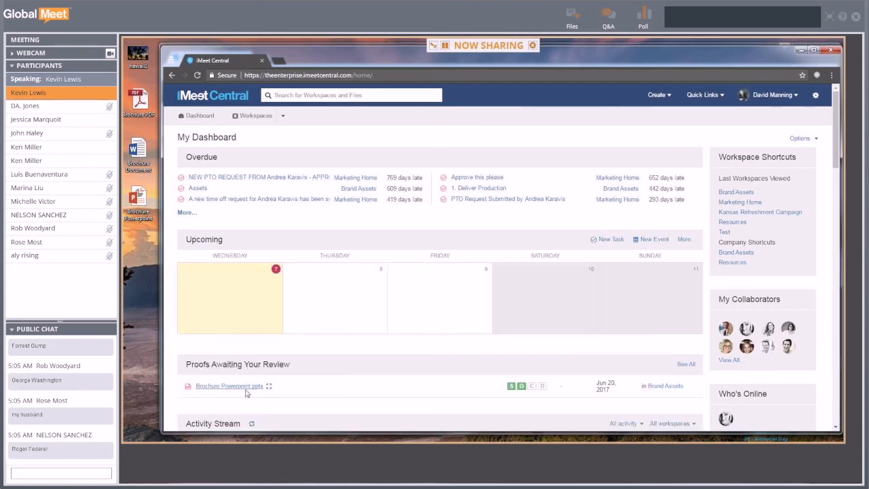
click(795, 95)
click(767, 156)
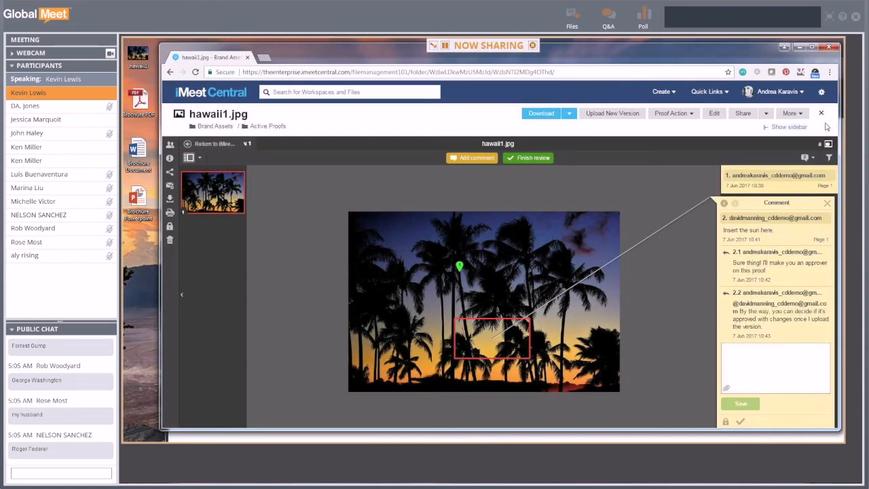
- Filter Proofs to Pending Proofs I Created, check hawaii1.jpg's Changes required status, and reopen it
click(820, 114)
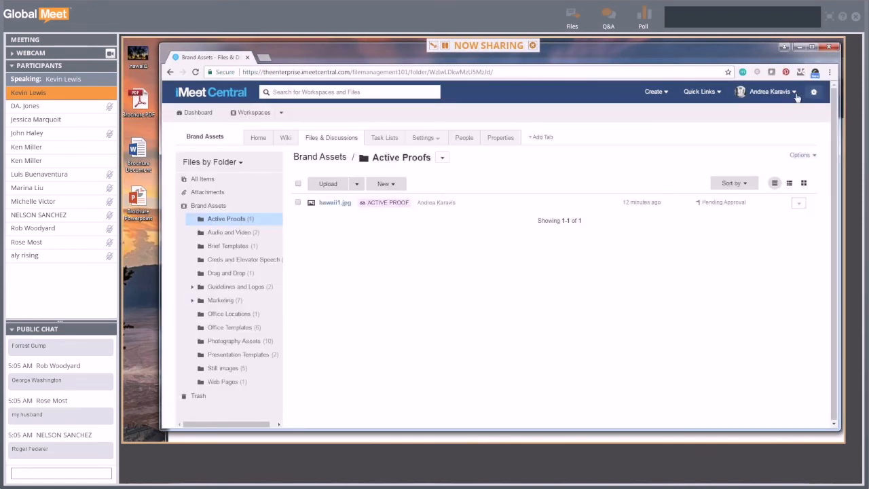
click(766, 90)
click(739, 153)
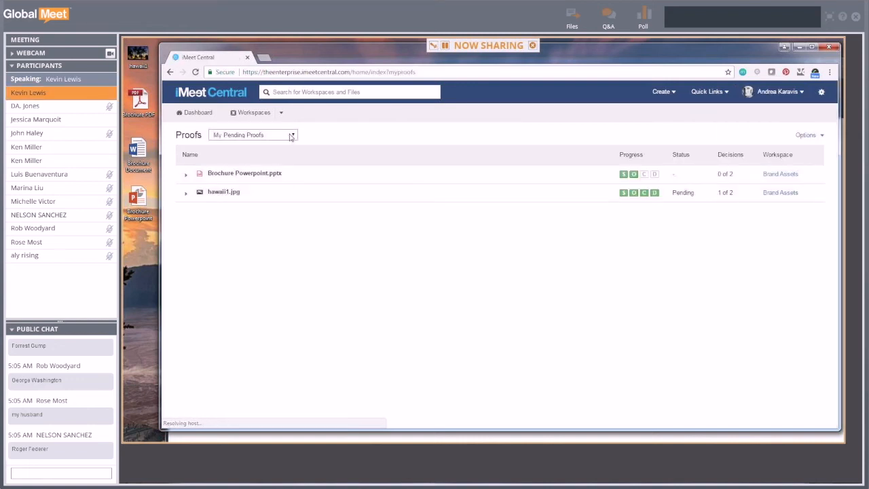
click(262, 135)
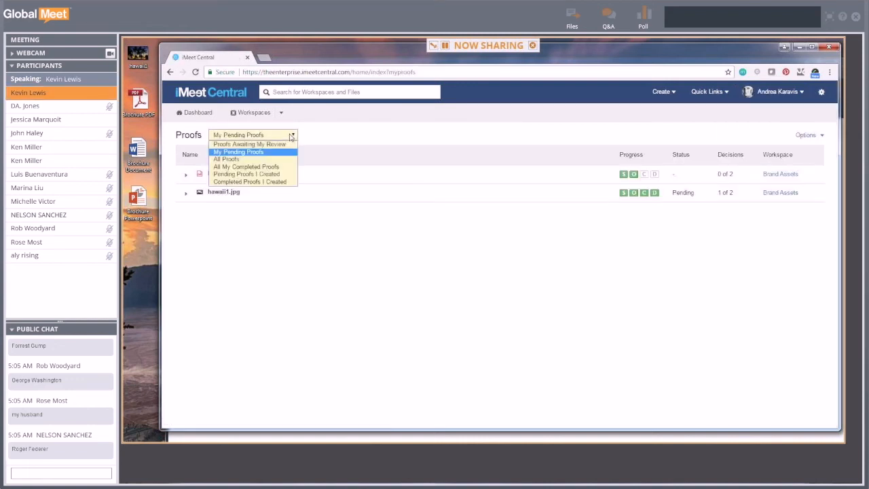
click(256, 175)
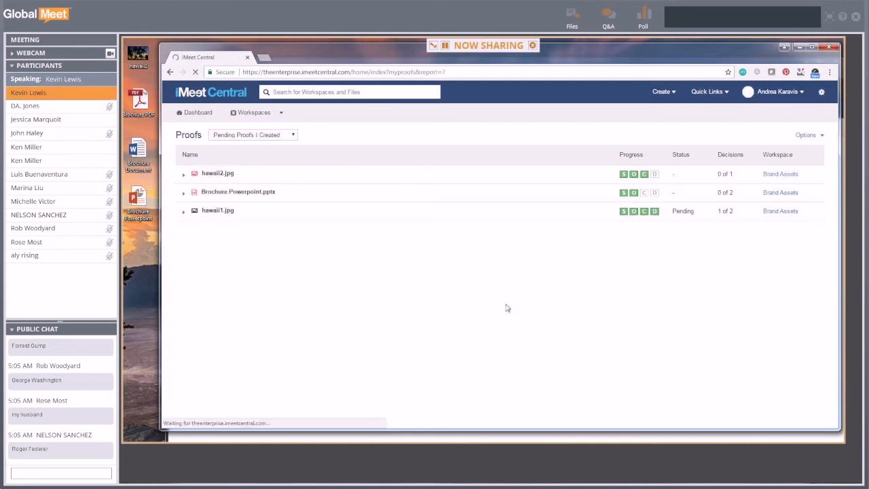
click(187, 213)
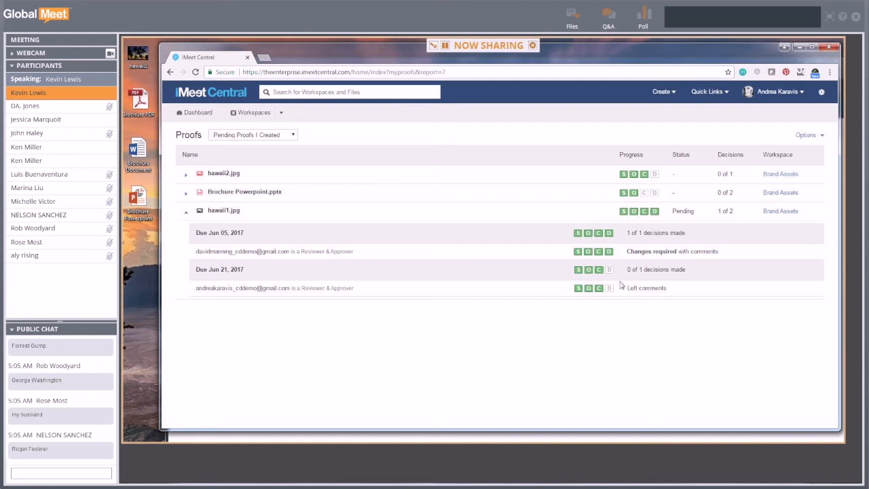
drag(628, 251, 716, 252)
click(491, 347)
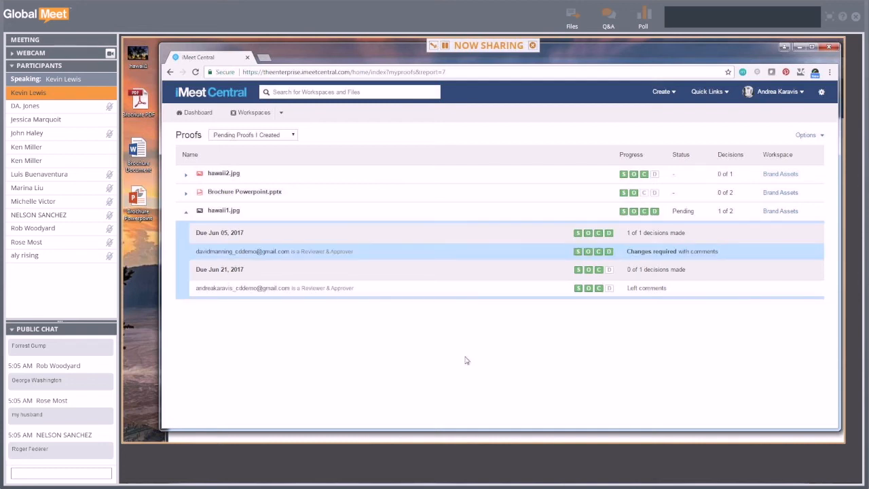
click(228, 211)
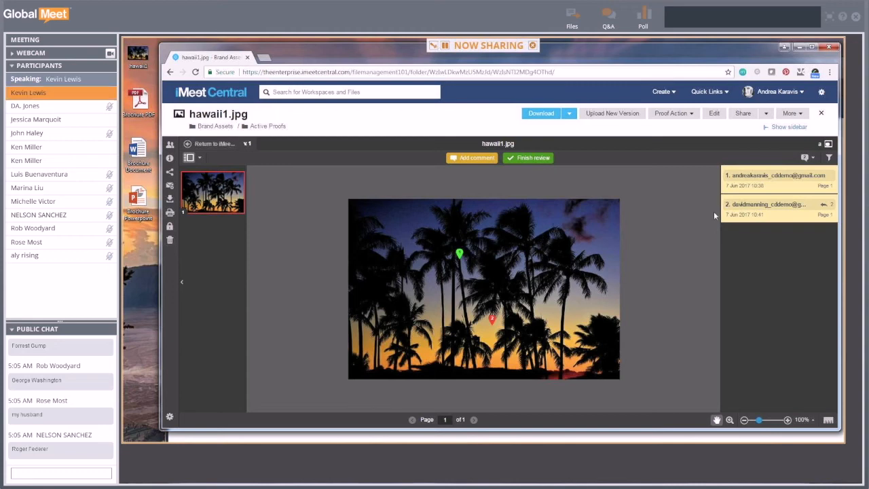
- Expand the 'Insert the sun here' comment thread, then bring up the hawaii1 image file's context menu
click(789, 217)
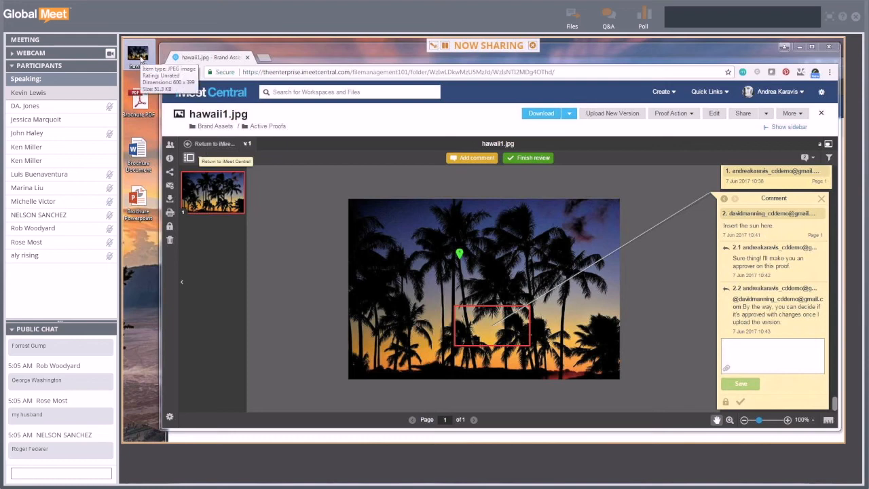
right_click(139, 60)
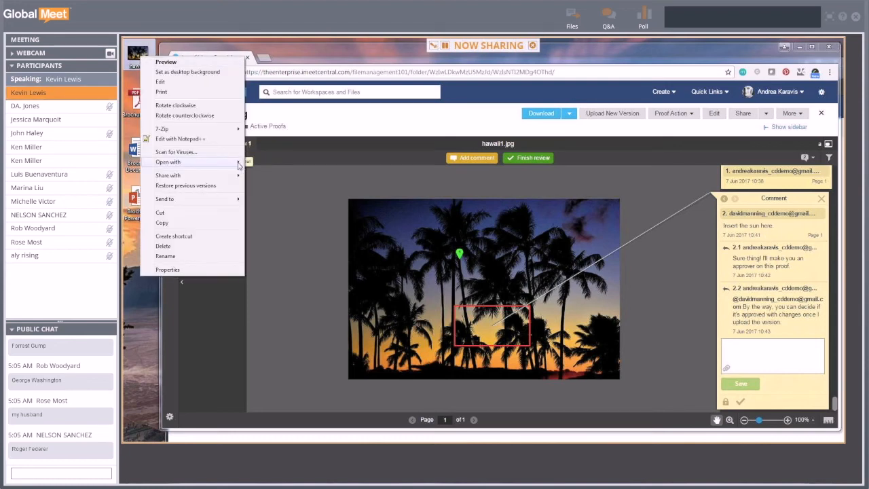
- Open the hawaii1 image in Paint and enlarge the Paint window
mouse_move(239, 163)
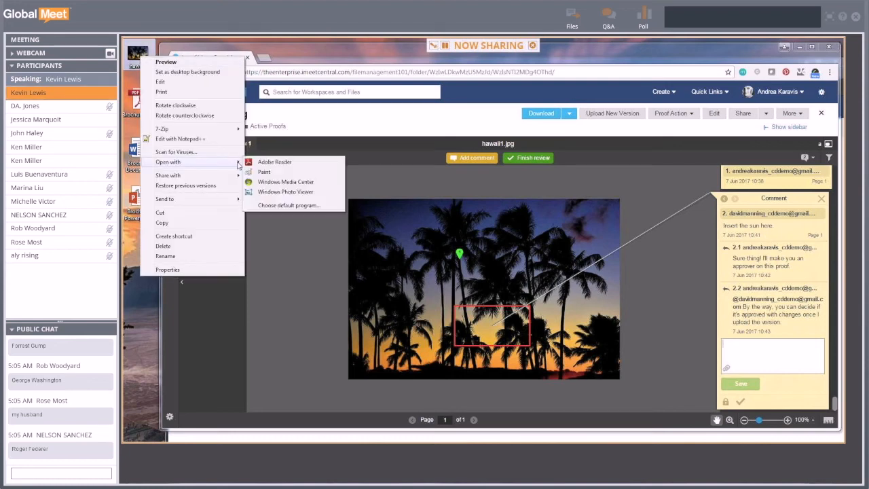
click(283, 175)
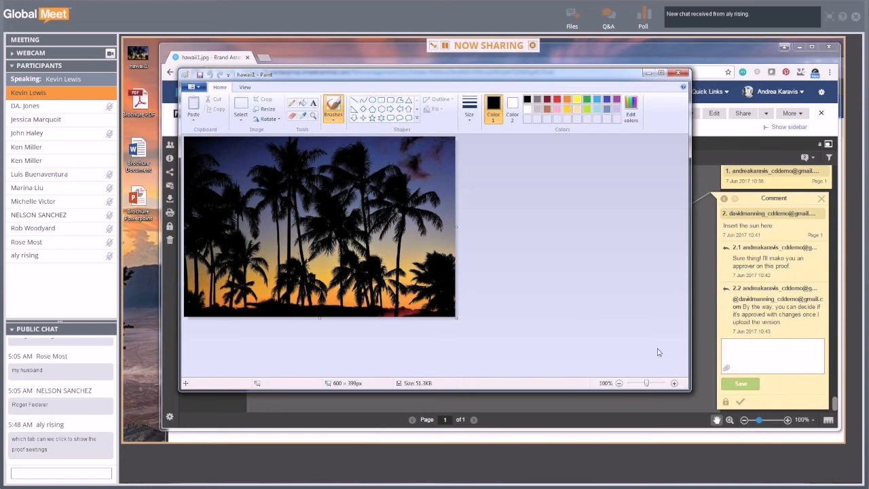
drag(688, 389, 787, 414)
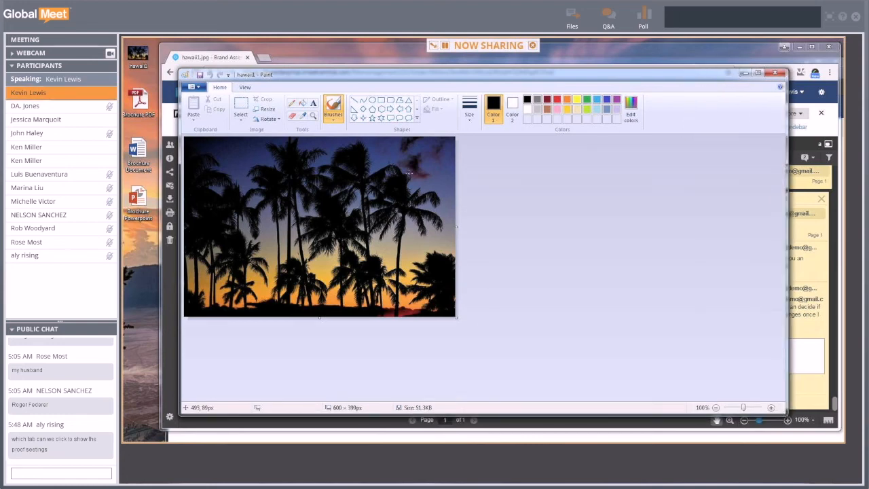
- Draw a small solid-filled bright yellow oval sun above the horizon among the palms
click(372, 100)
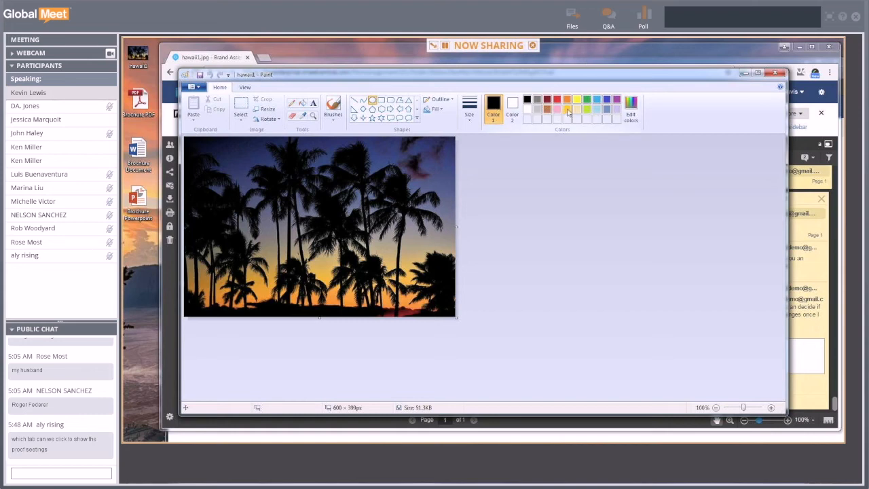
click(566, 109)
click(574, 102)
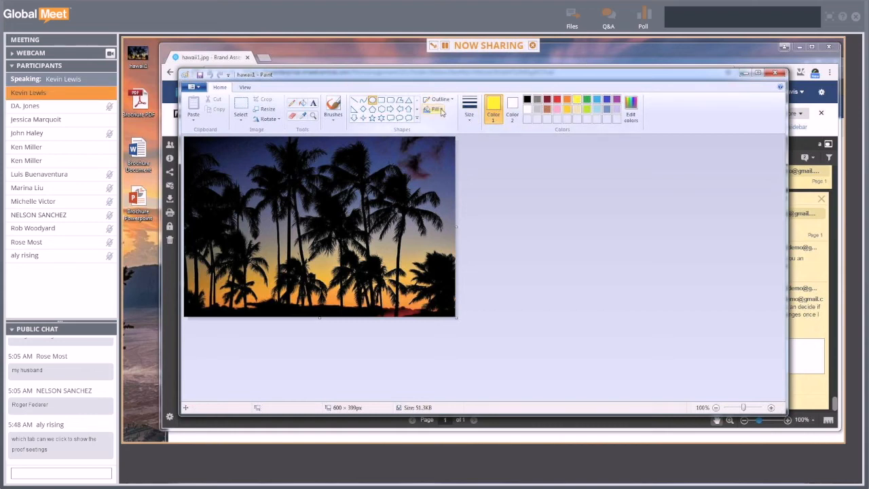
click(442, 111)
click(449, 131)
click(512, 107)
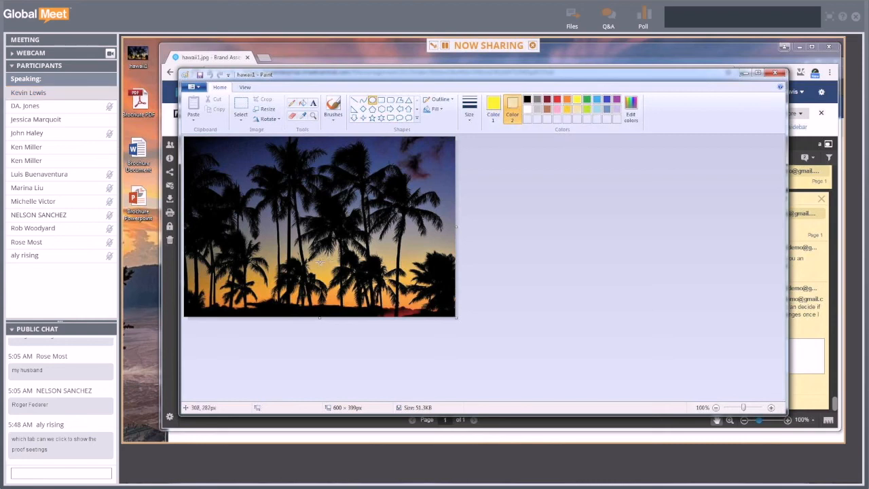
drag(319, 260, 342, 281)
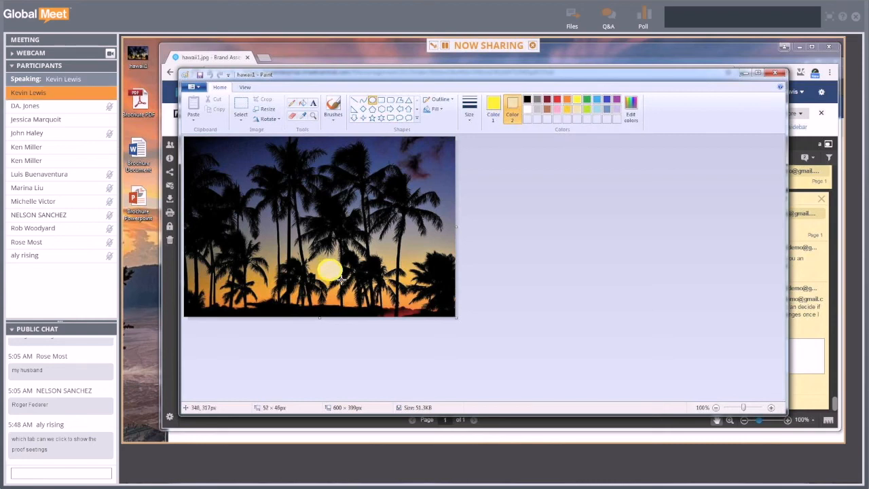
click(500, 245)
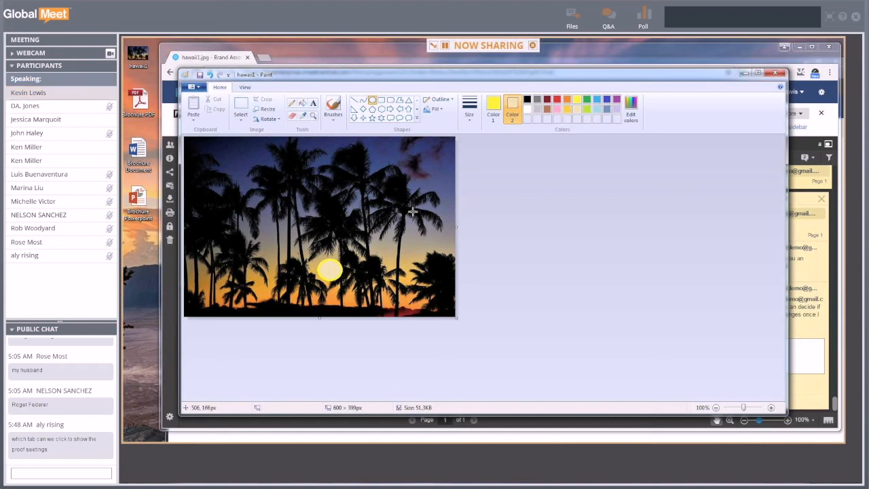
- Save the edited picture and close Paint
click(193, 88)
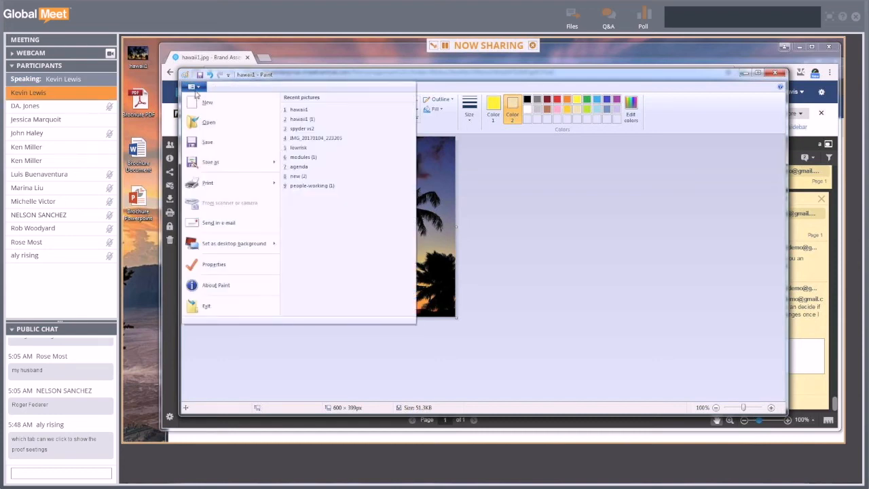
click(207, 142)
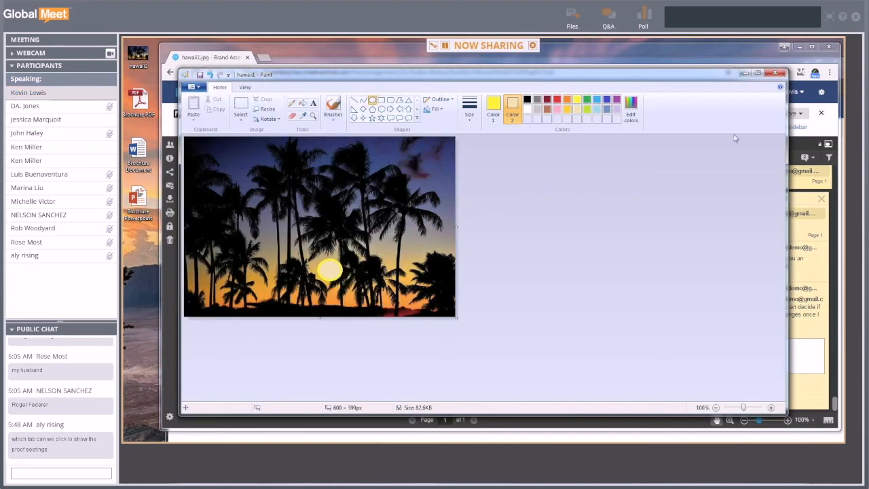
click(776, 76)
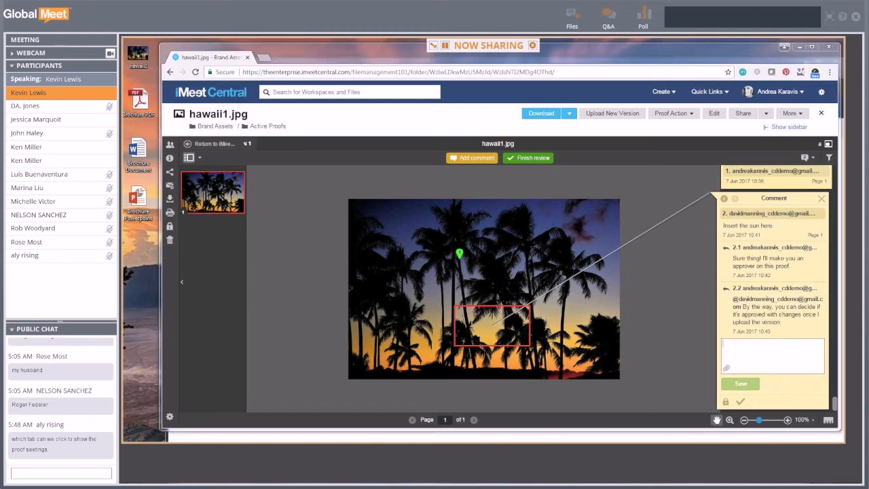
- Check the edited hawaii1 image, then add hawaii1.jpg to a new version upload
double_click(138, 55)
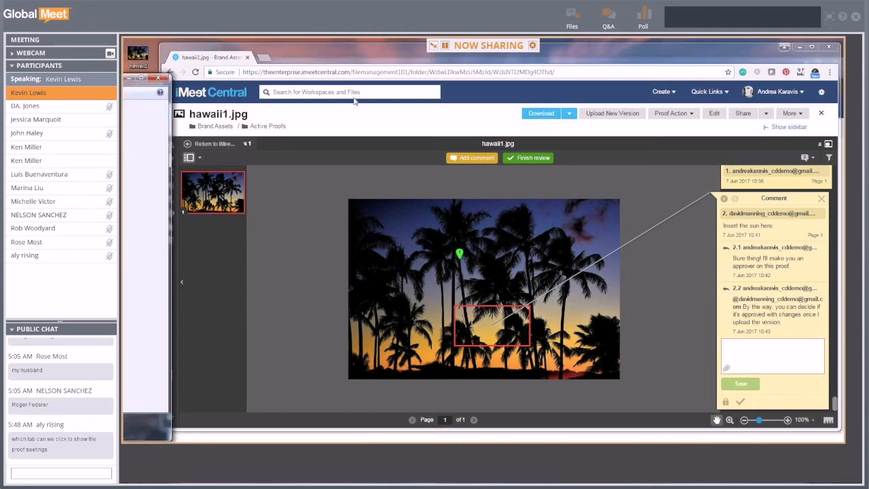
click(732, 65)
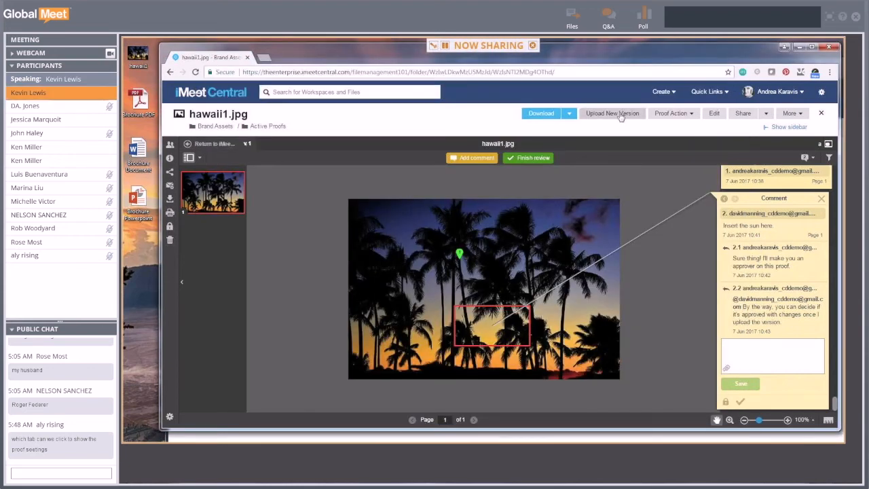
click(619, 114)
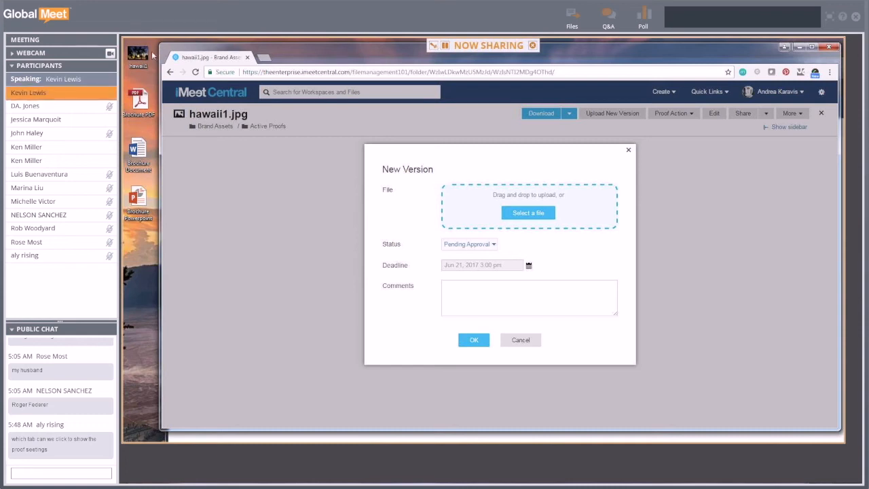
drag(134, 53, 501, 207)
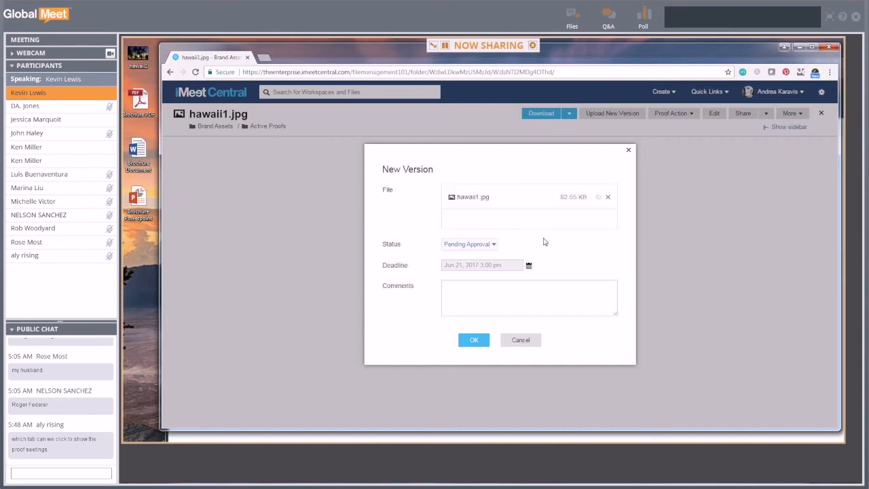
- Add a comment saying the sun was added, set a June 30 deadline, and submit
click(502, 300)
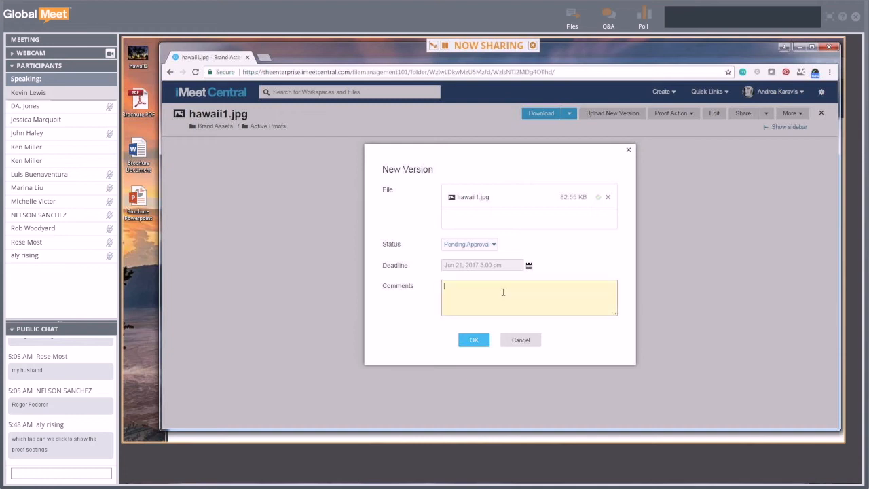
text(Hey David, I ad)
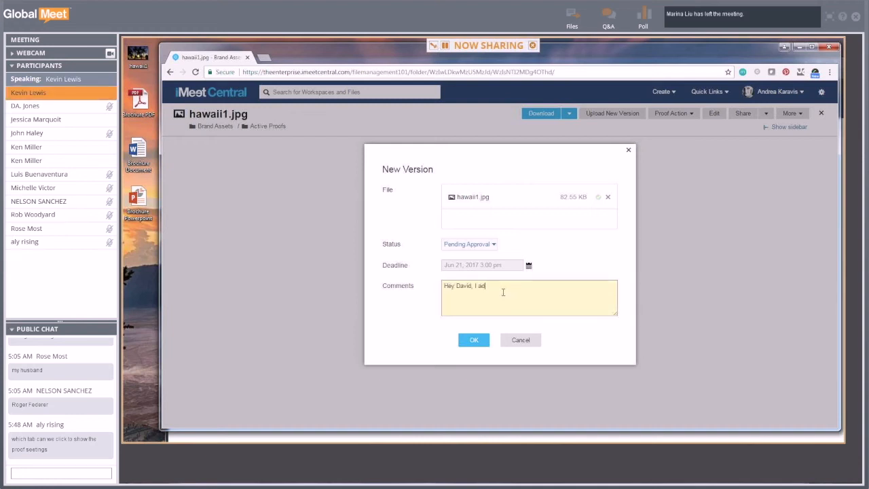
text(ded the sun!)
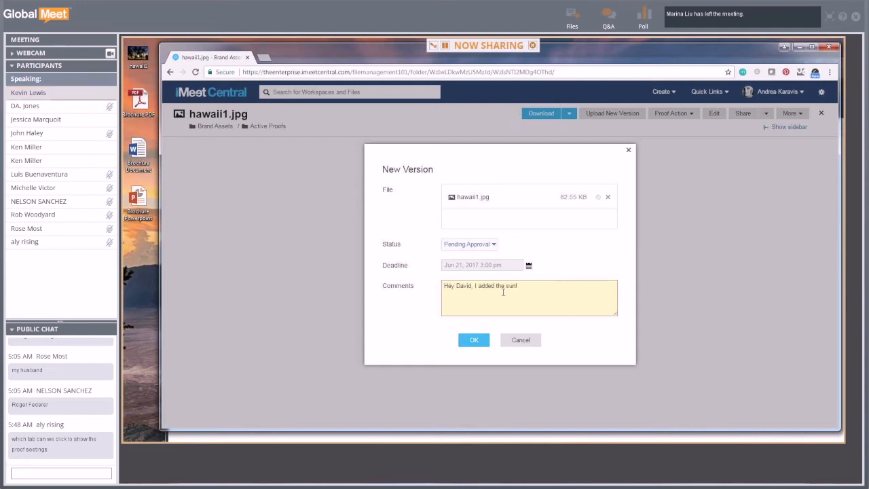
click(529, 266)
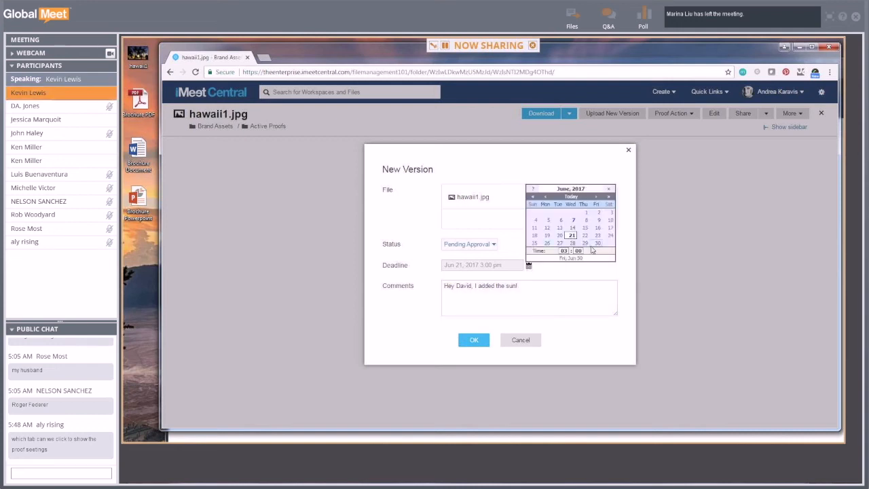
click(596, 247)
click(473, 340)
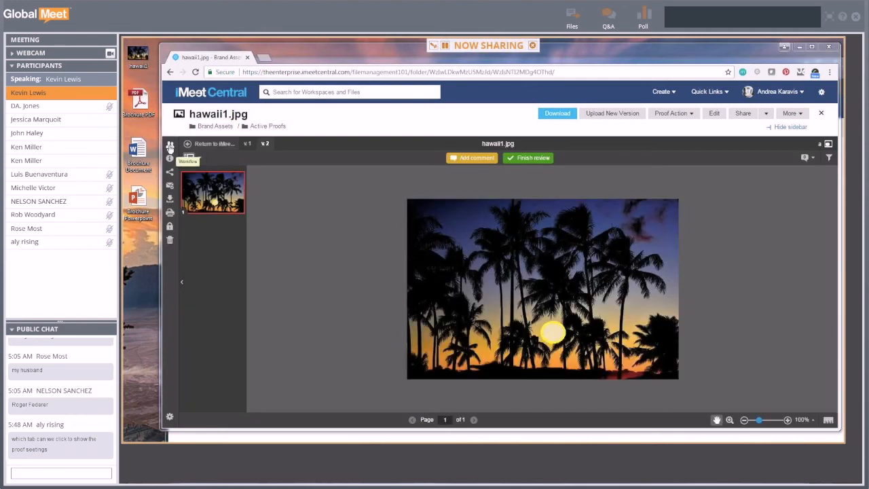
click(170, 147)
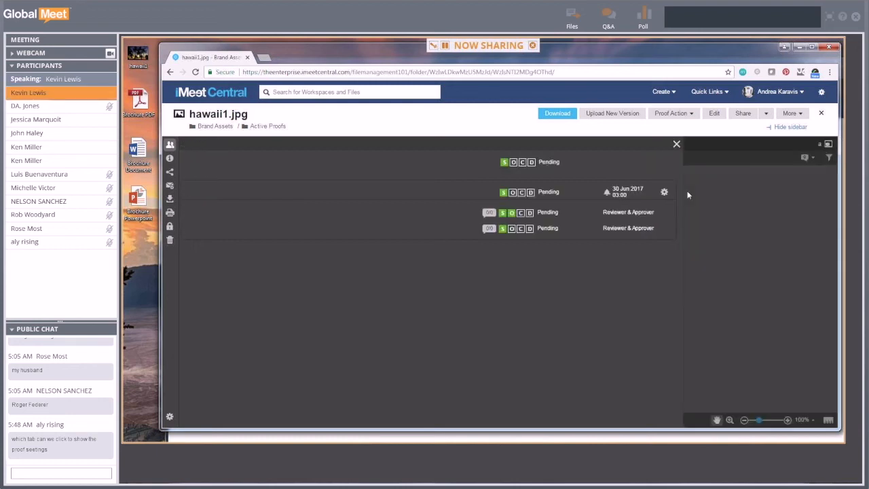
click(825, 144)
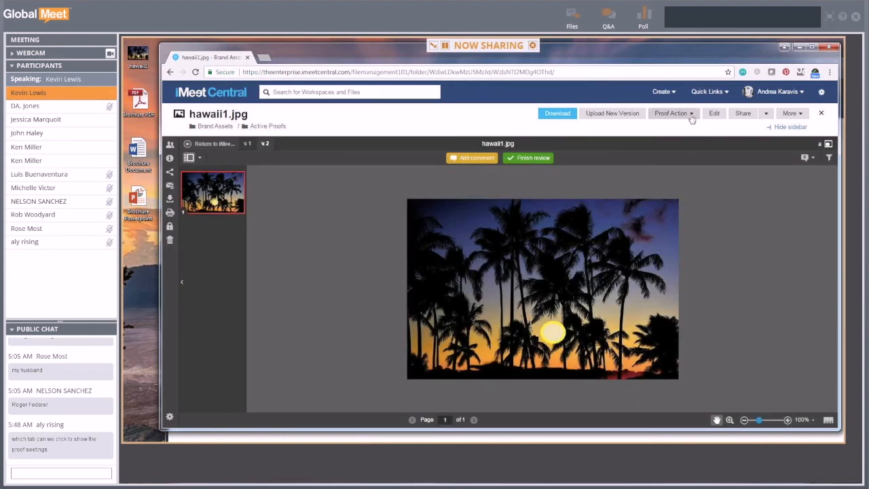
click(691, 114)
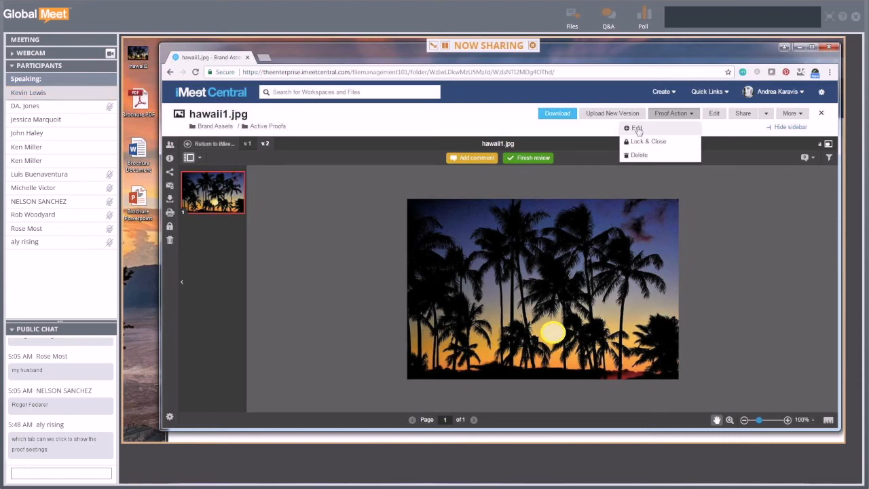
click(637, 129)
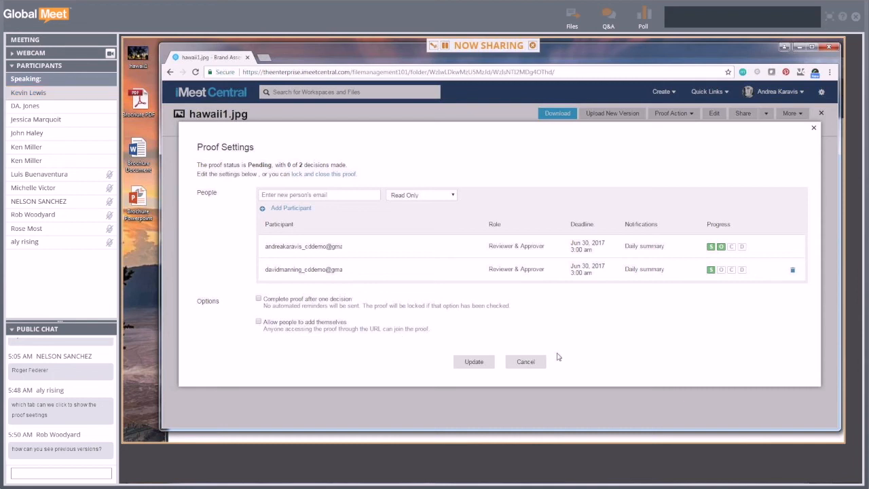
click(525, 361)
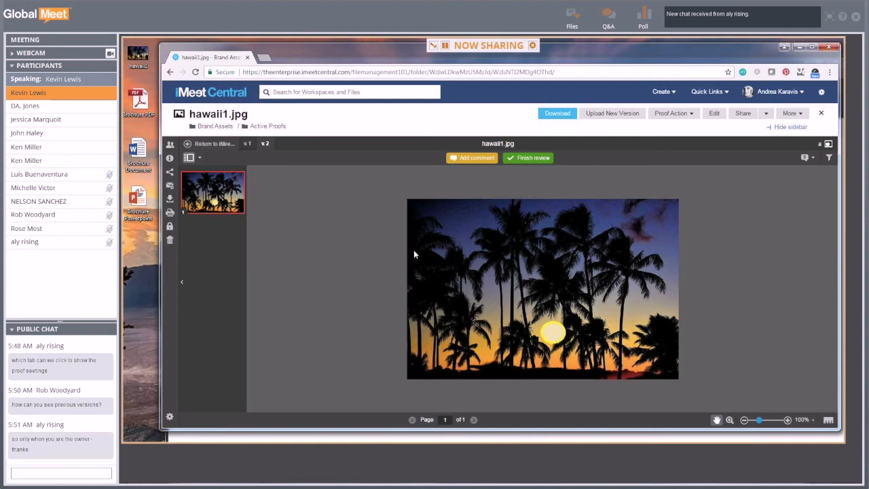
click(248, 146)
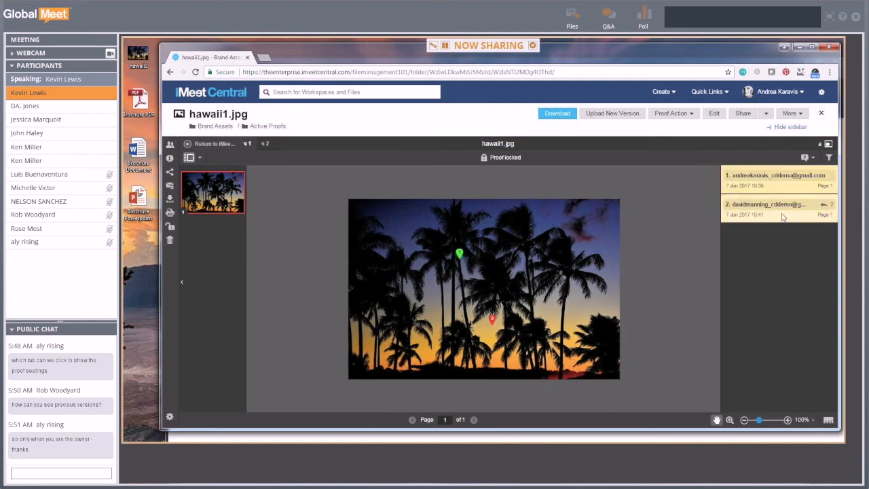
click(782, 217)
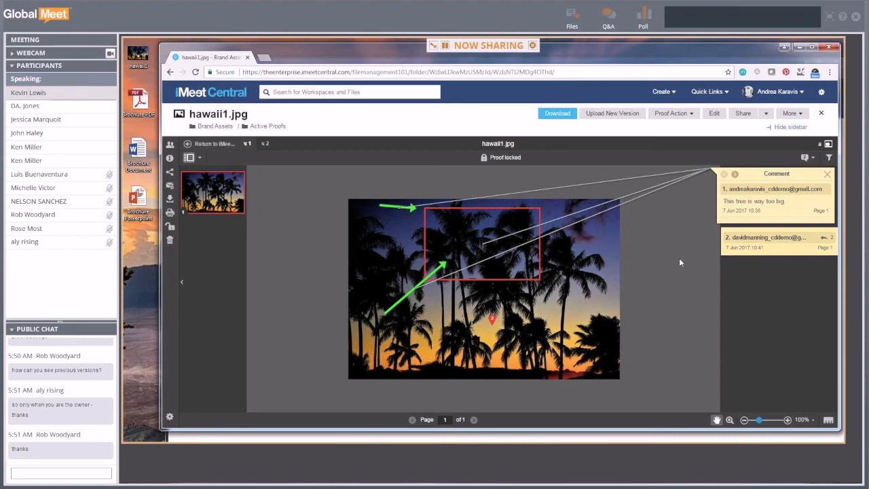
click(260, 144)
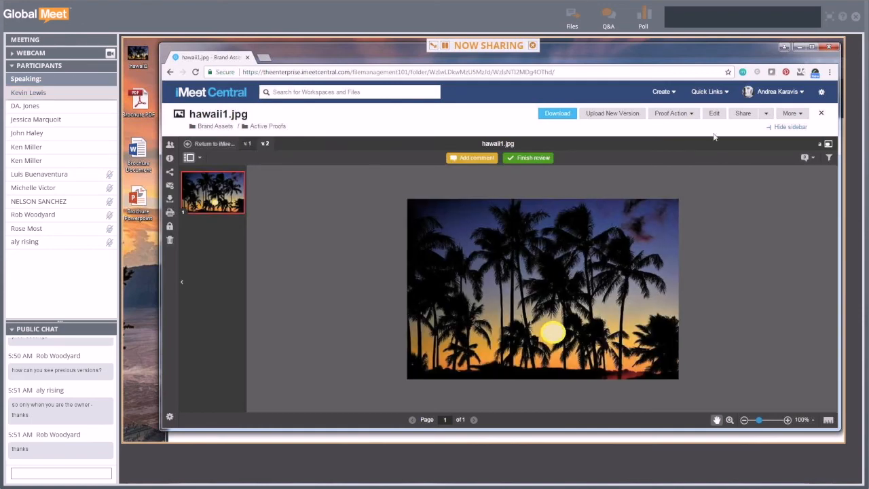
click(687, 113)
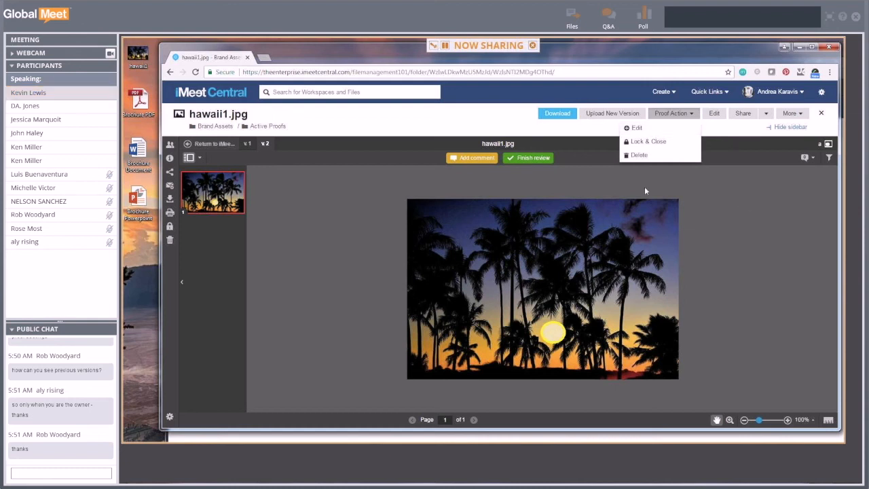
drag(669, 65, 643, 68)
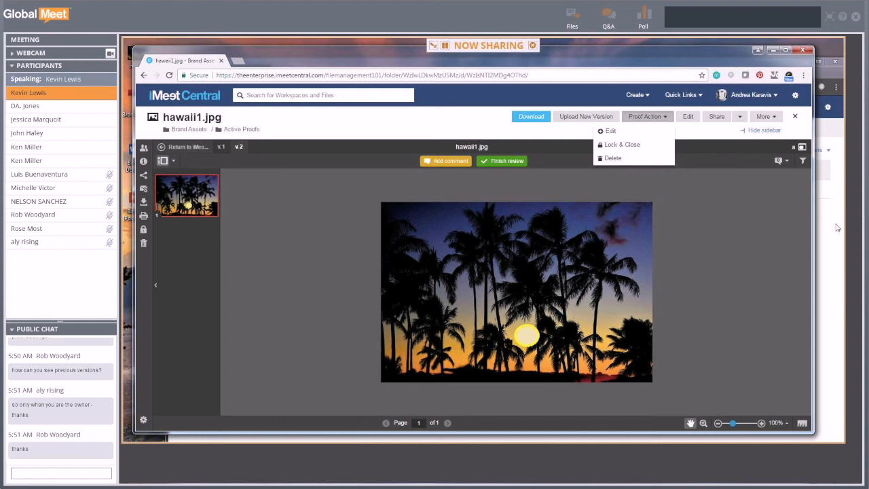
- In the other reviewer's window, refresh the pending proofs and open the hawaii1.jpg proof
key(alt+Tab)
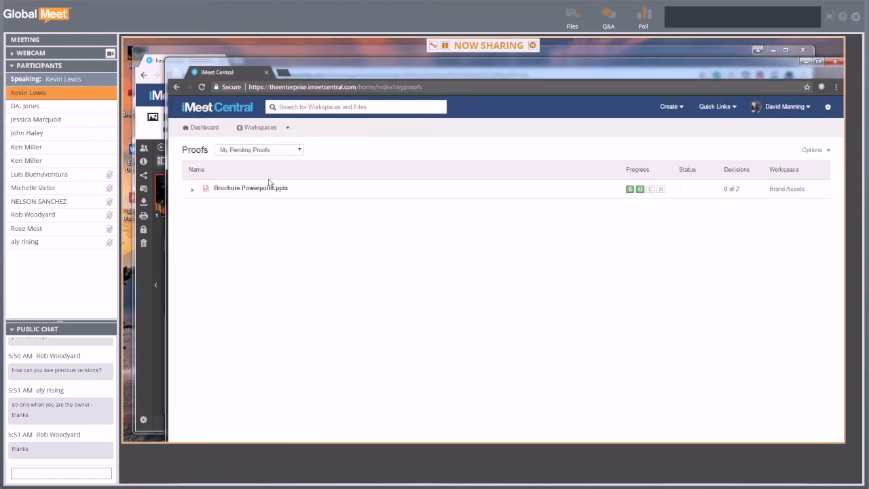
click(201, 89)
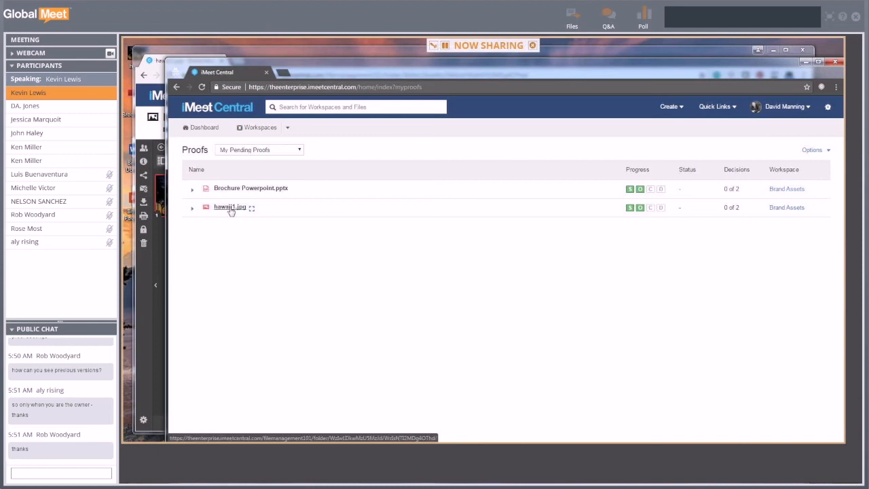
click(231, 208)
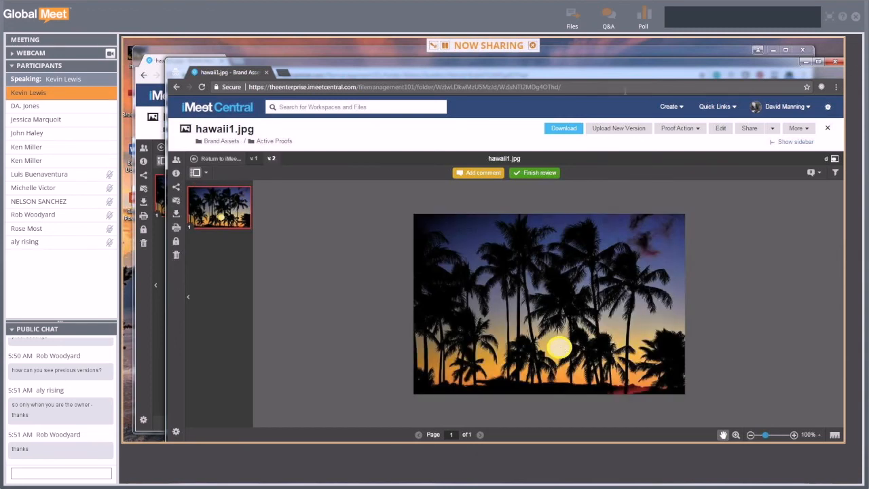
- Bring up the 'Ready to submit decision?' prompt and cancel it without submitting
drag(630, 74, 592, 59)
click(507, 162)
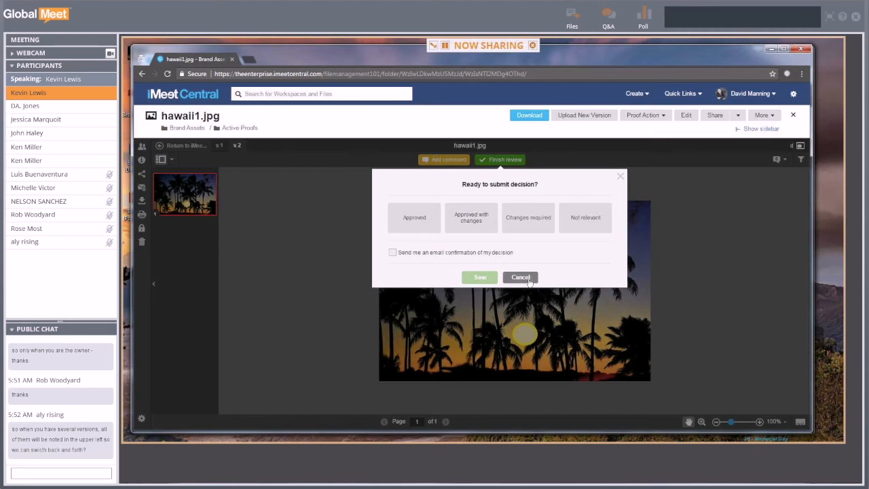
click(519, 277)
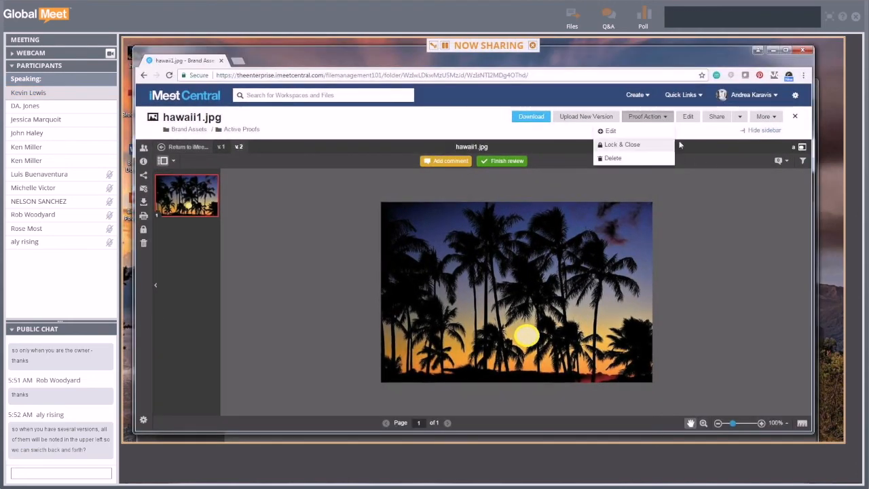
- Edit the proof to tick 'Complete proof after one decision' and save with Update
click(622, 133)
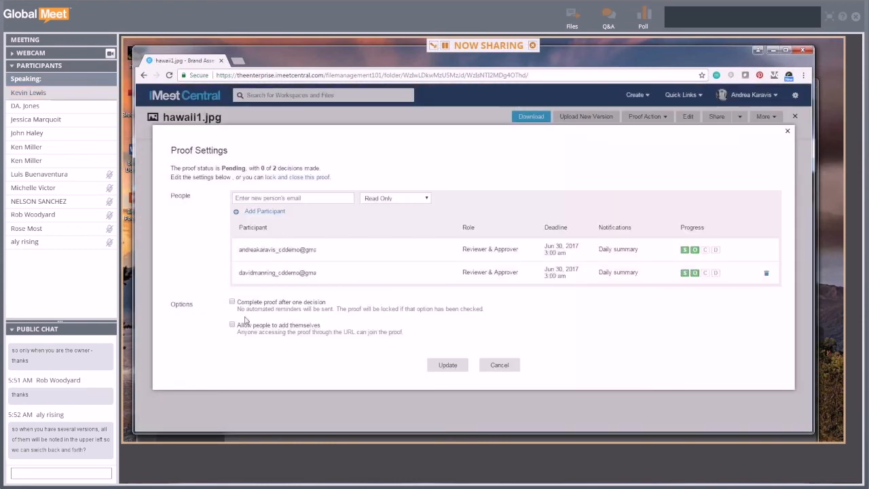
click(232, 301)
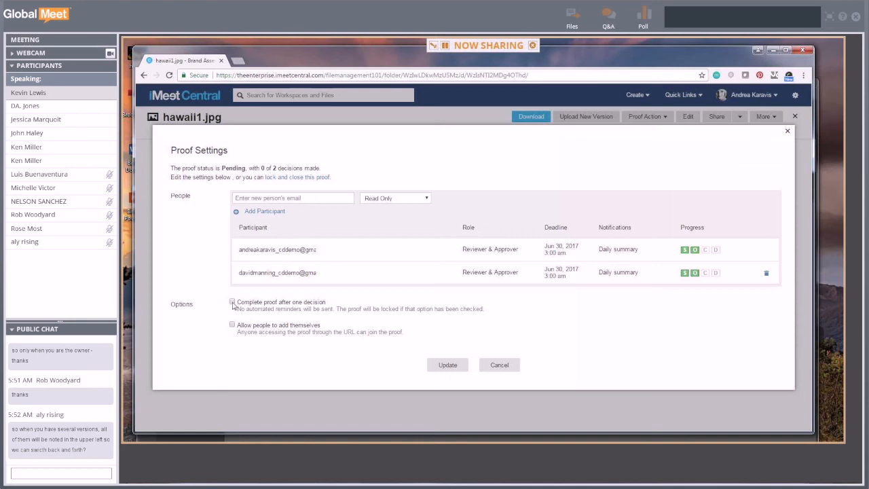
click(447, 365)
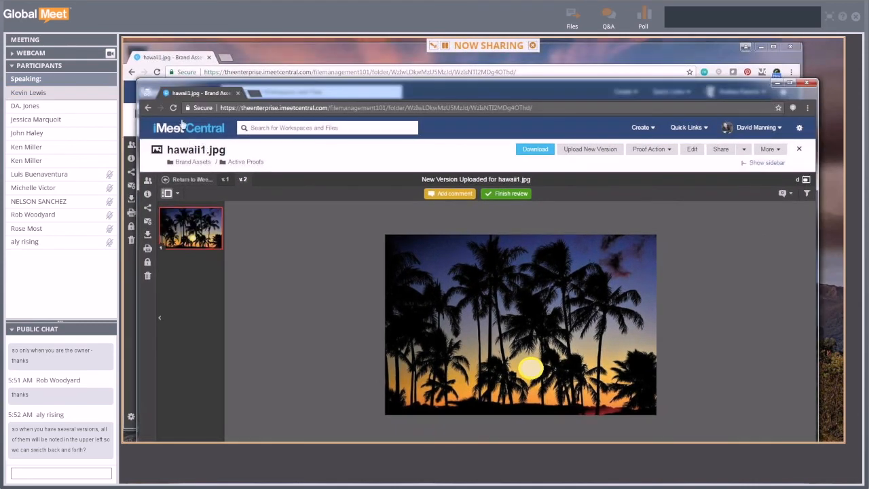
- Reload the reviewer's proof page, then bring the proof owner's window to the front
click(173, 107)
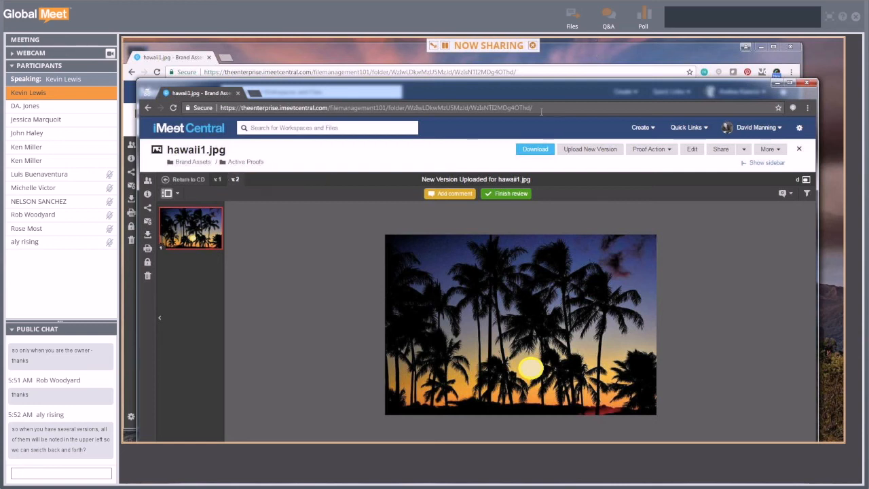
click(645, 52)
drag(635, 47, 663, 51)
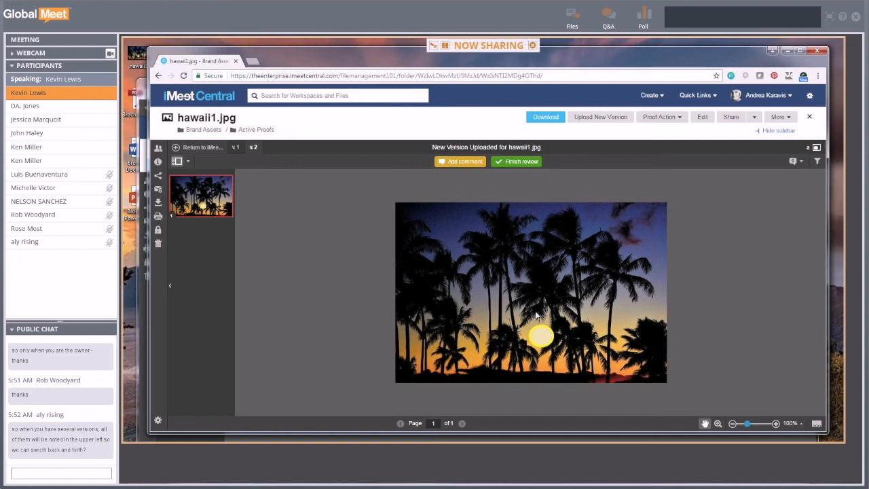
- Add the new participant's email as an Approver in the proof settings and save with Update
click(679, 120)
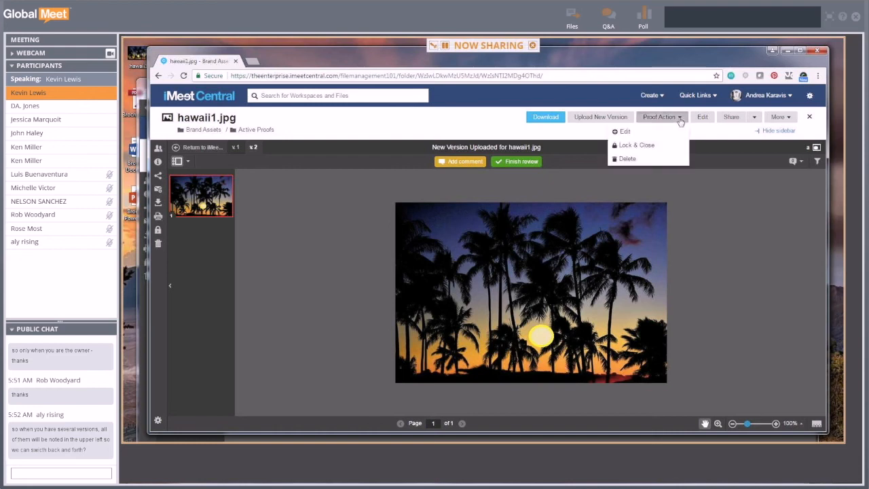
click(655, 133)
click(338, 199)
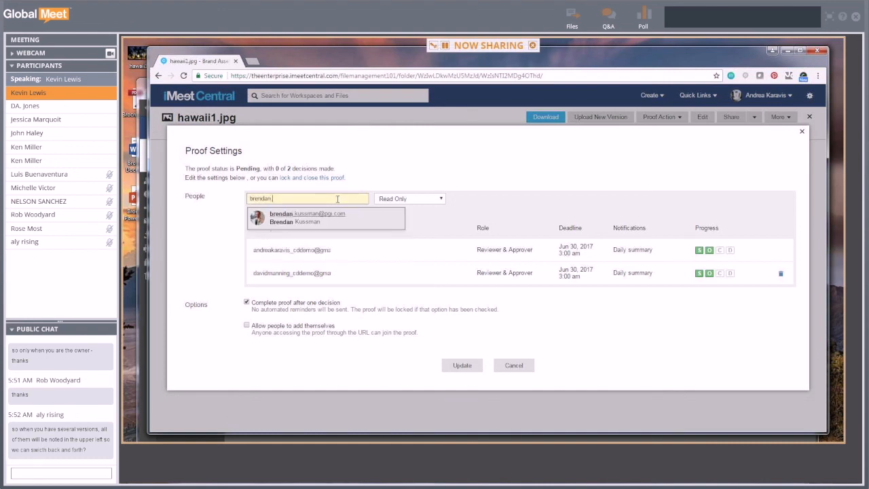
click(326, 222)
click(434, 200)
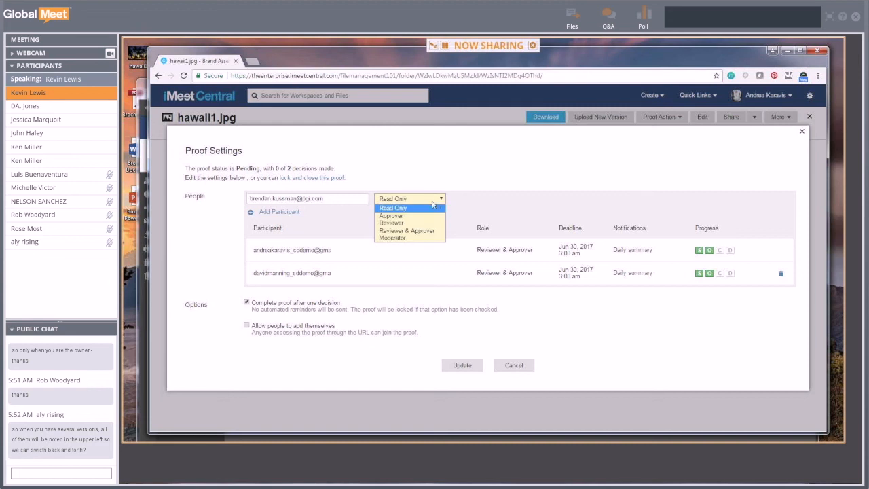
click(405, 215)
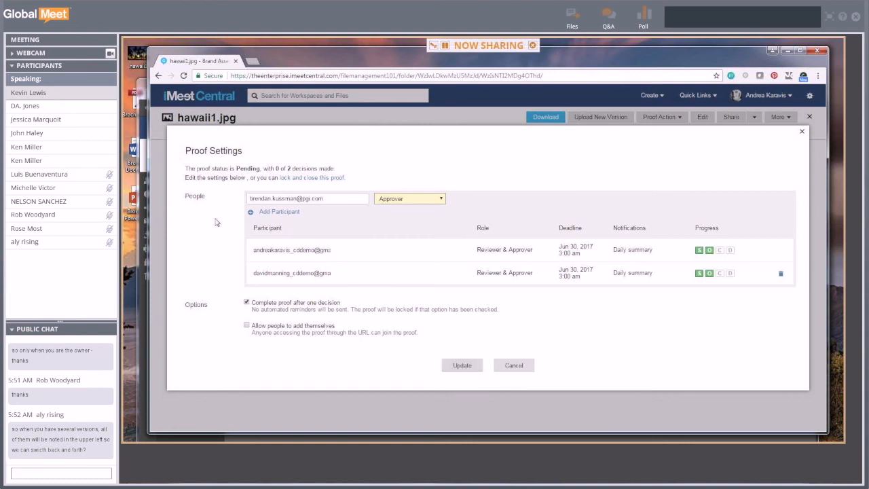
click(272, 214)
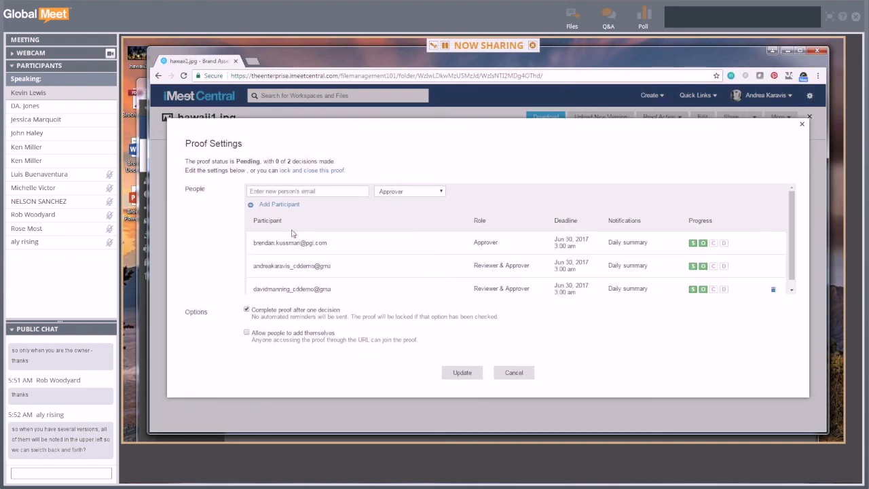
click(477, 374)
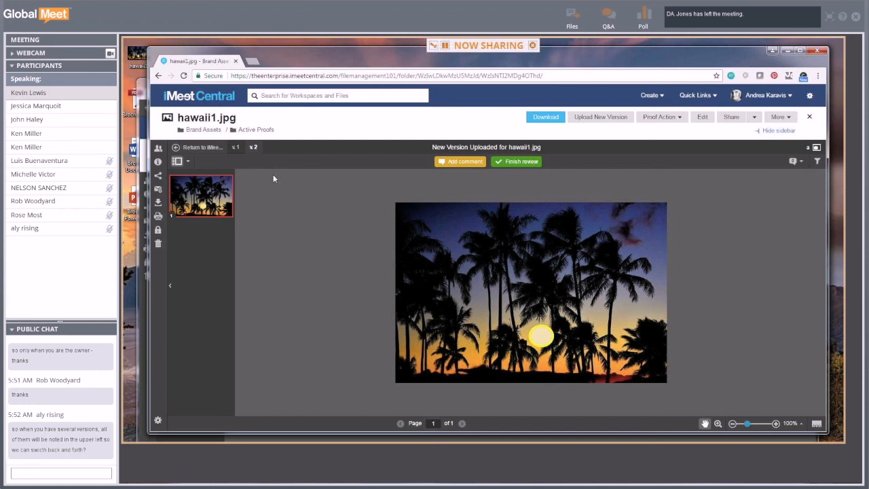
- View the Workflow with Stage 1 expanded to list all three reviewers, then close it
click(158, 147)
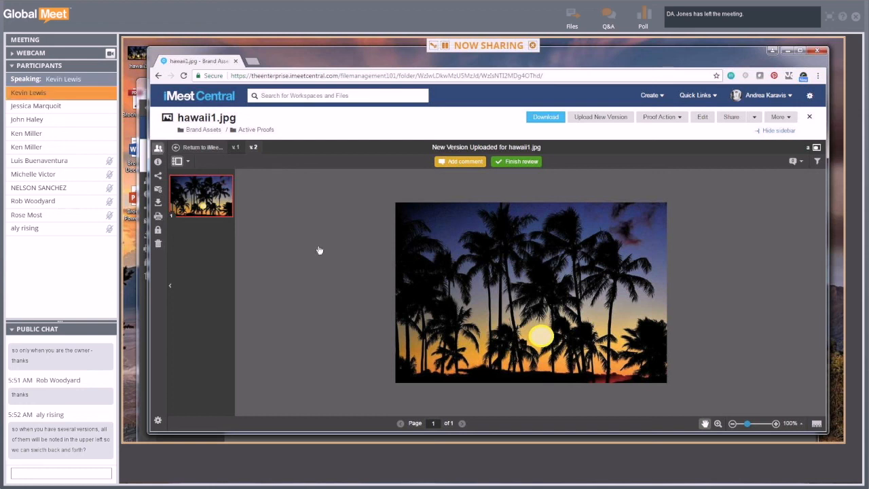
click(184, 197)
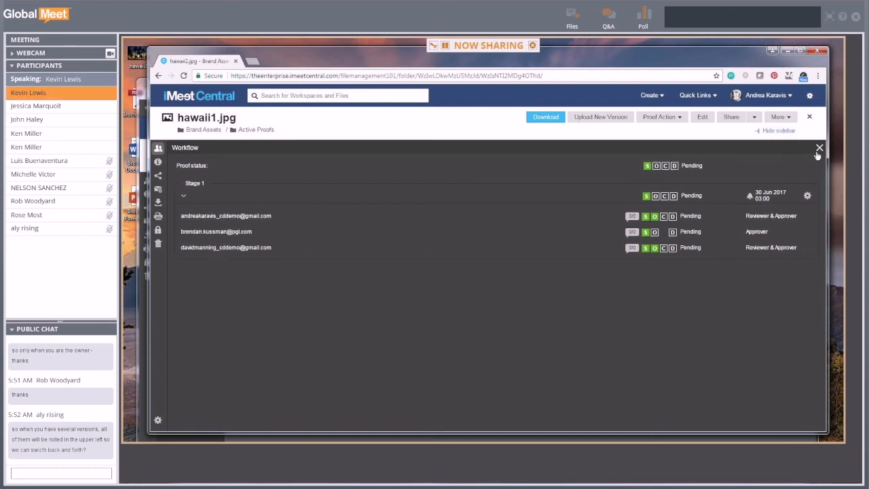
click(820, 148)
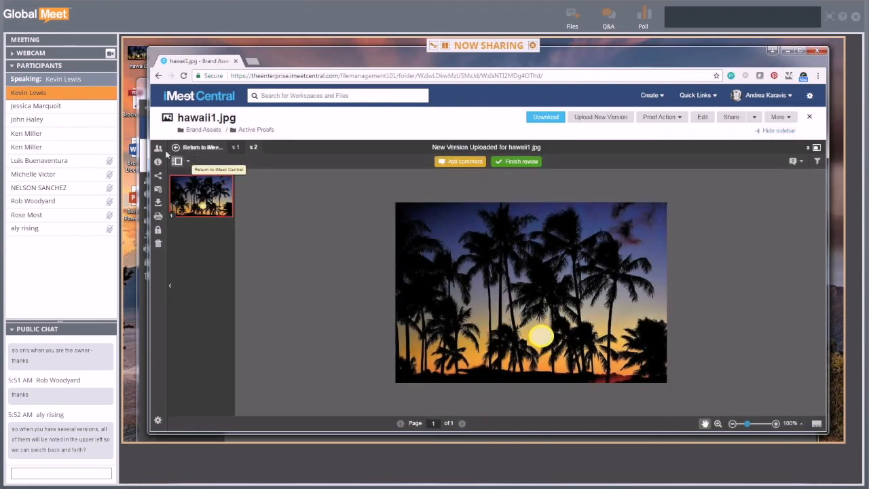
- Switch to version 1 and review its Stage 1 workflow reviewers
click(235, 148)
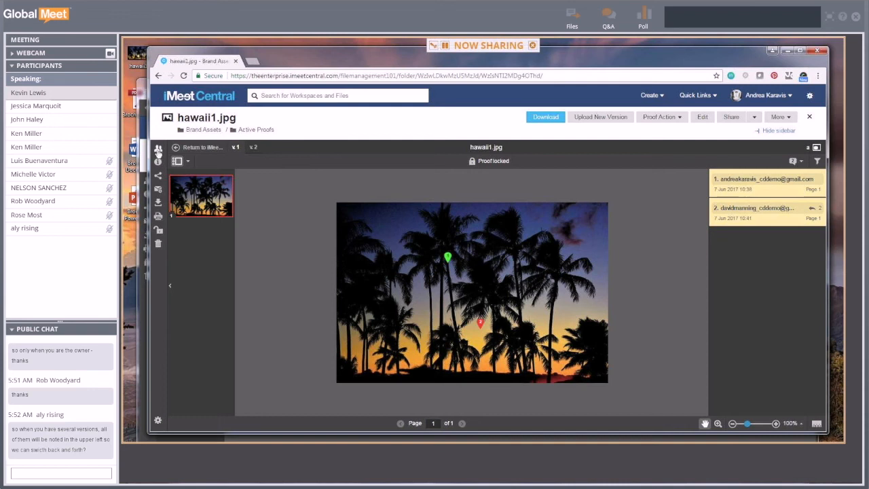
click(158, 149)
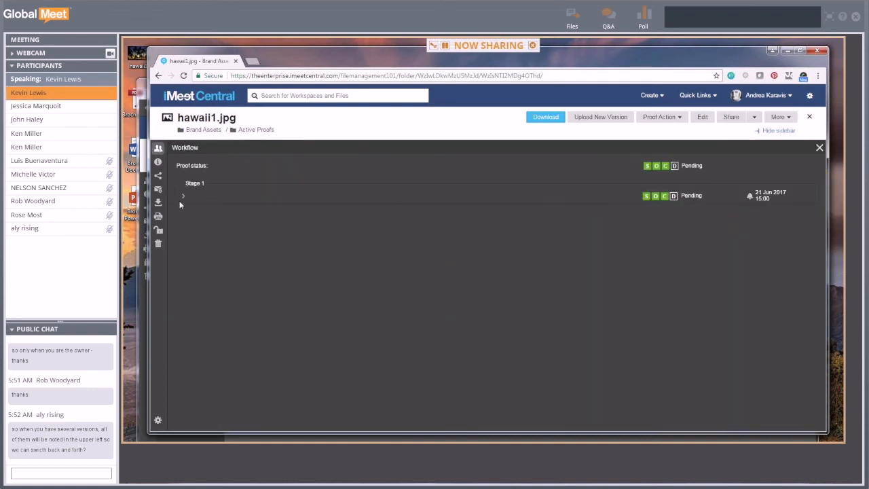
click(183, 196)
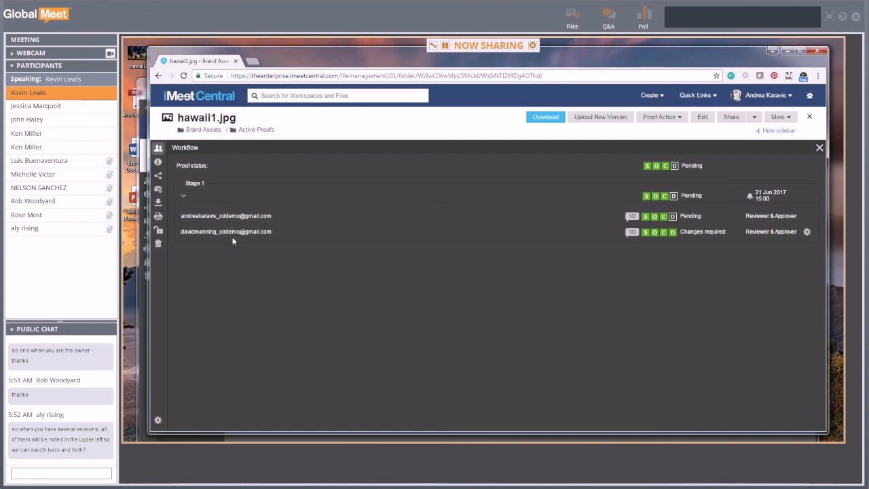
click(819, 148)
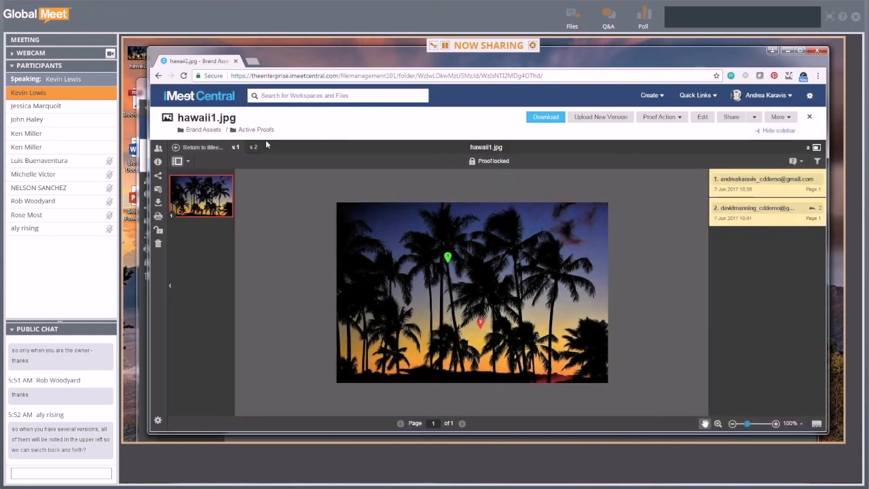
- Return to version 2, open and cancel the proof settings, and switch to the reviewer's window
click(253, 147)
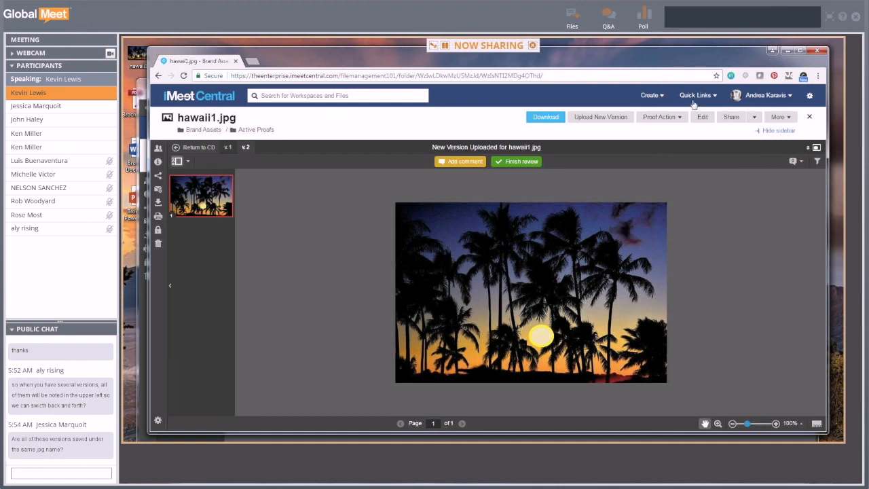
click(660, 116)
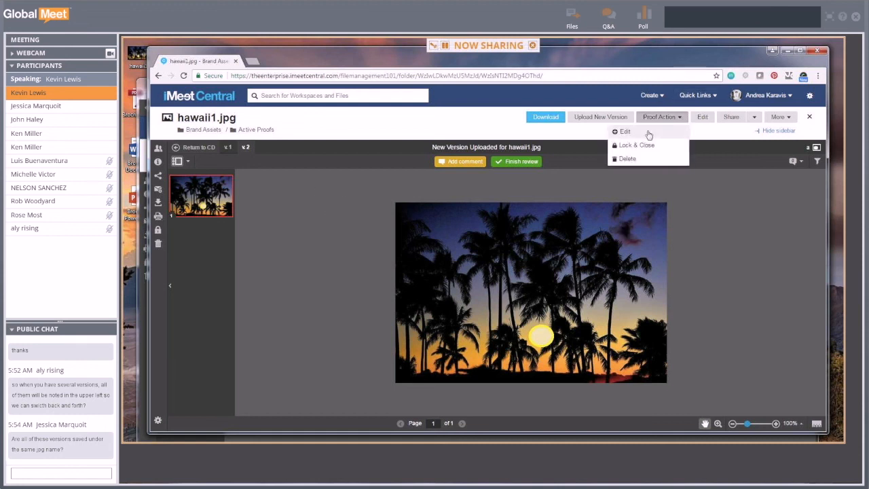
click(624, 131)
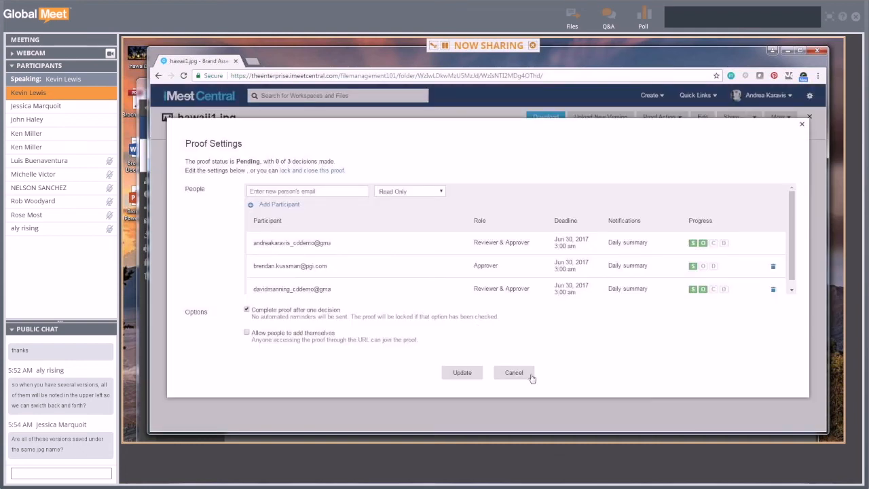
click(520, 374)
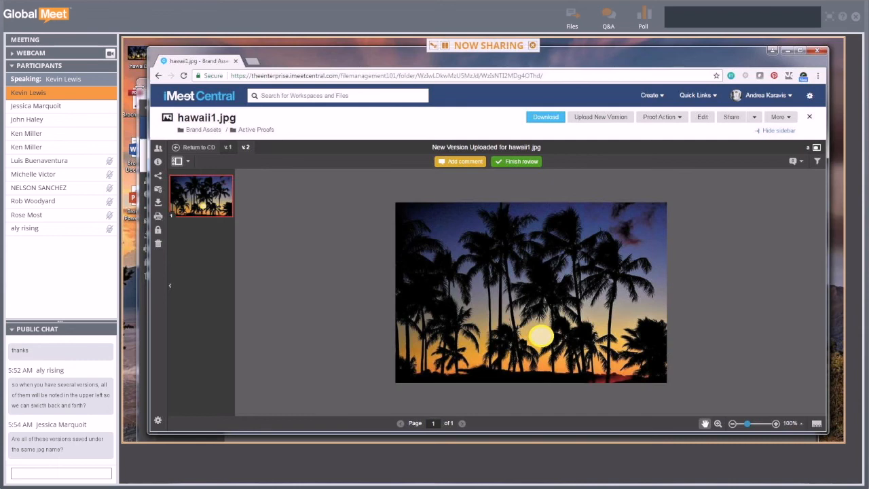
key(alt+Tab)
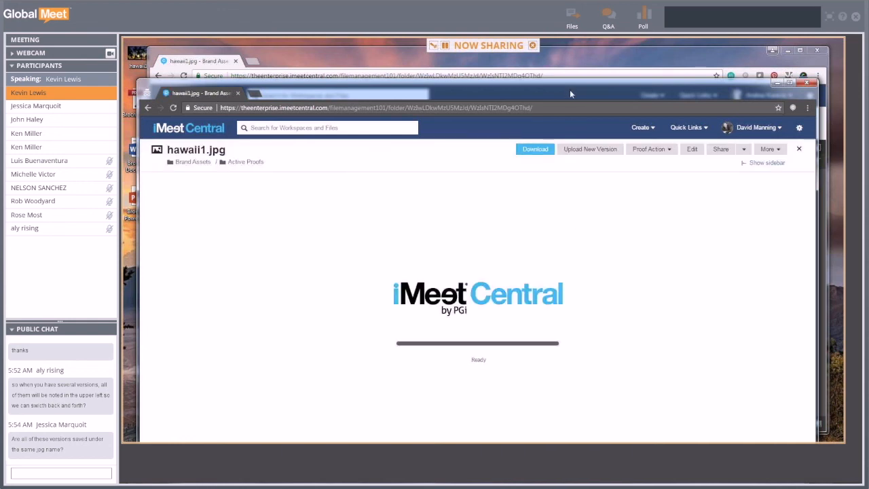
- Submit an Approved decision on the hawaii1.jpg proof
drag(570, 92, 572, 69)
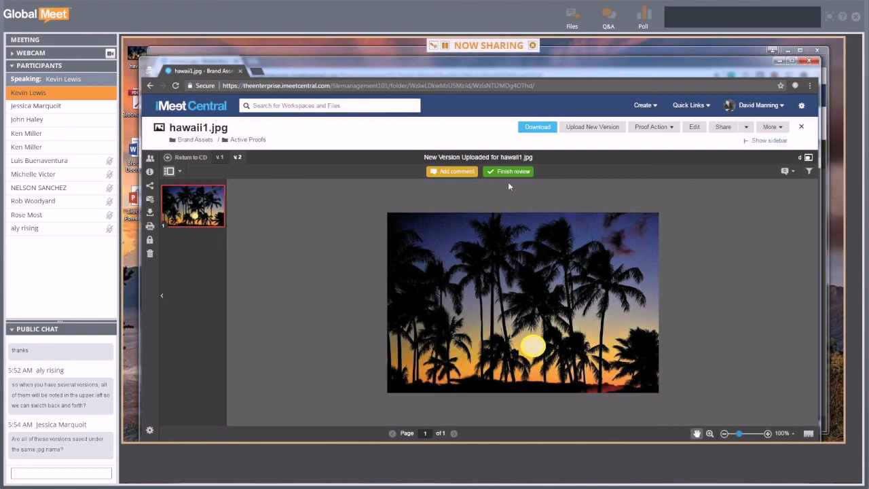
click(505, 173)
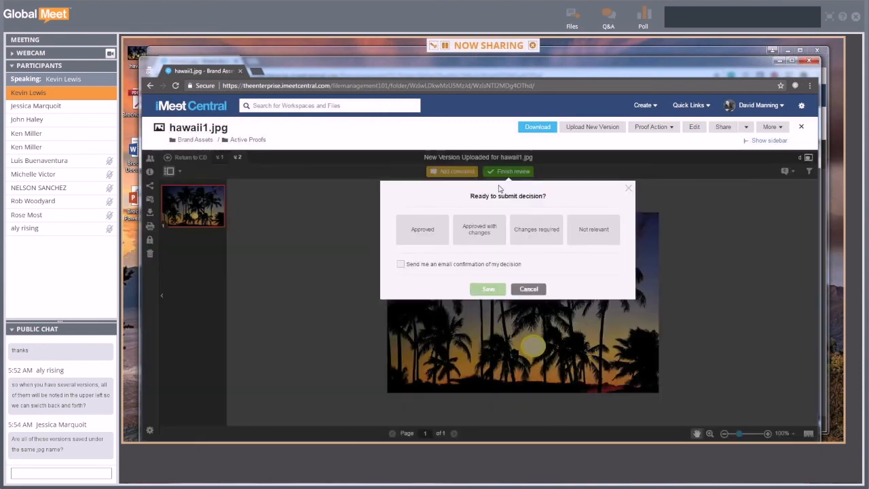
click(420, 237)
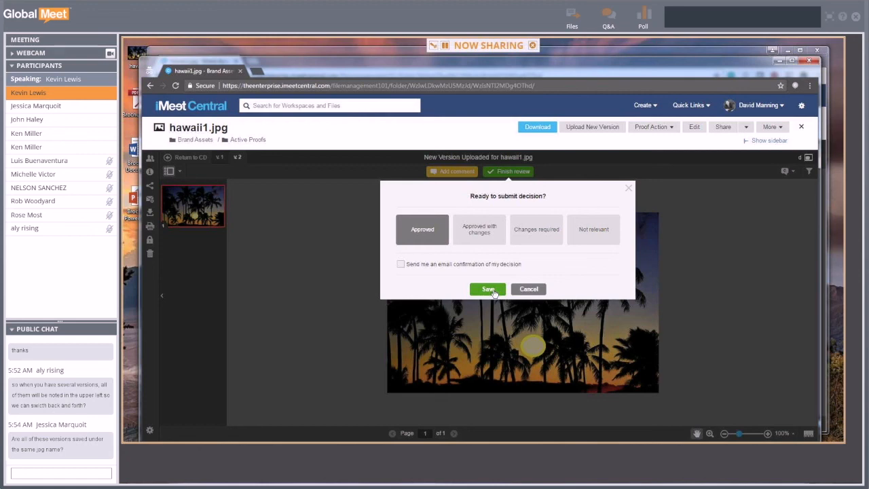
click(487, 293)
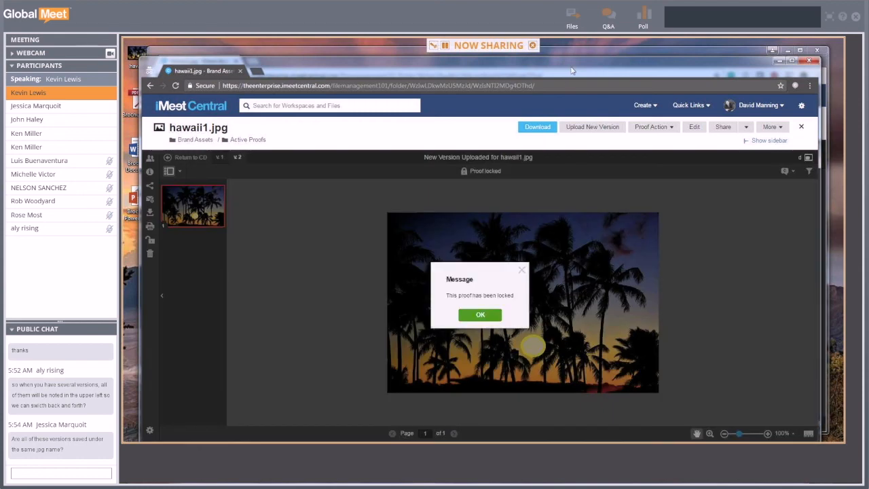
- Reposition the browser window and dismiss the 'This proof has been locked' message
drag(572, 71, 606, 348)
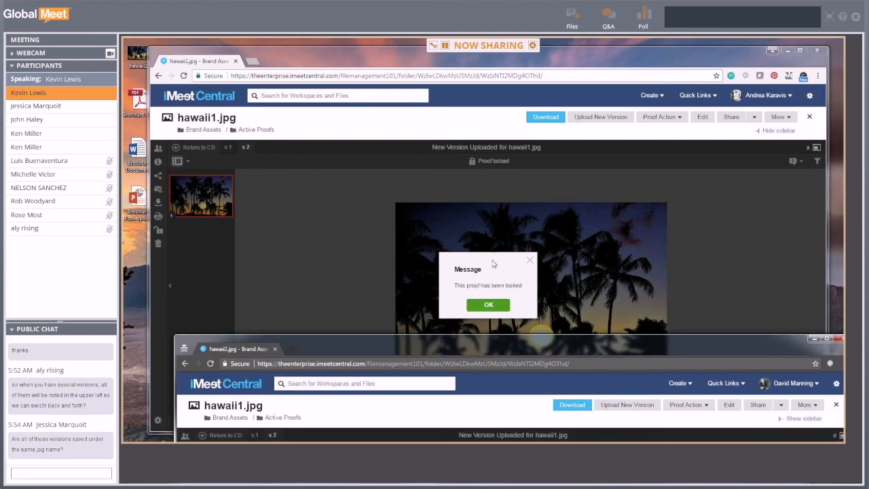
drag(628, 340, 600, 256)
drag(598, 288, 603, 41)
click(486, 296)
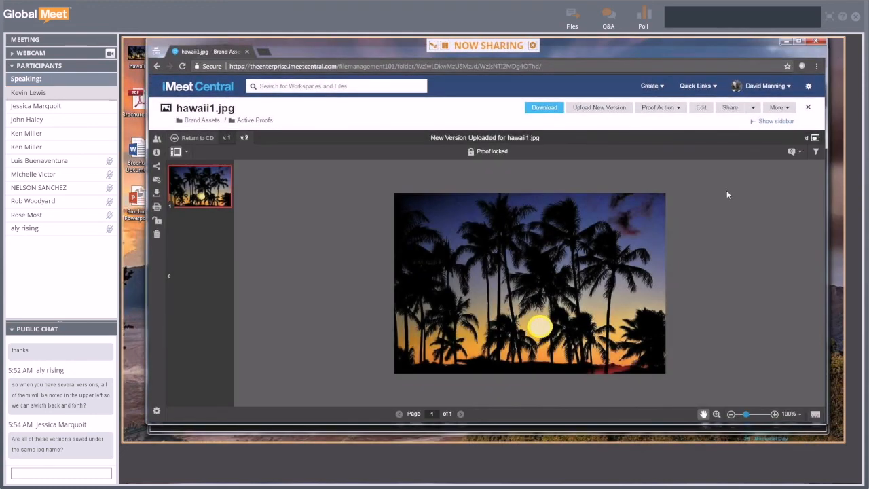
- Close the proof viewer back to Active Proofs and open hawaii1.jpg's file page
click(808, 109)
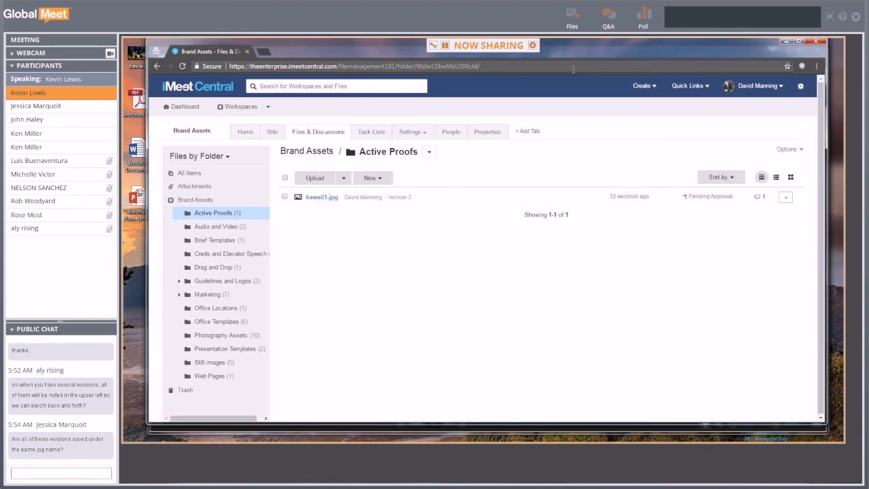
drag(577, 57, 576, 66)
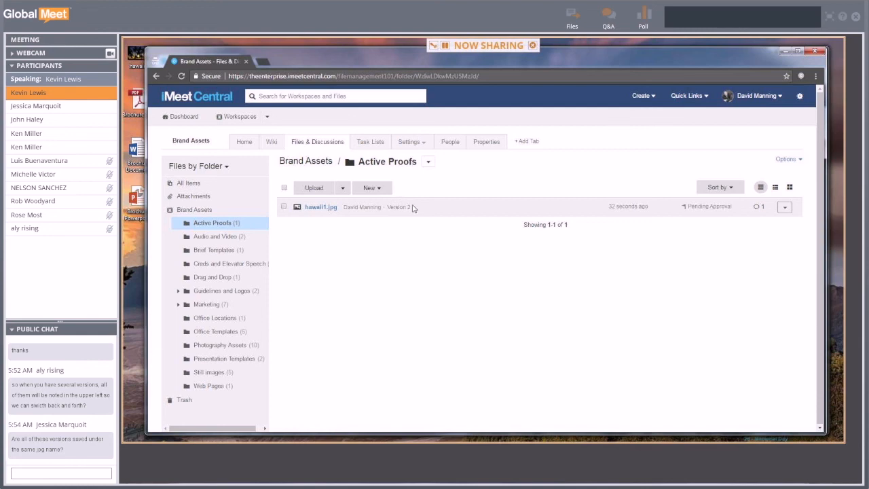
click(319, 209)
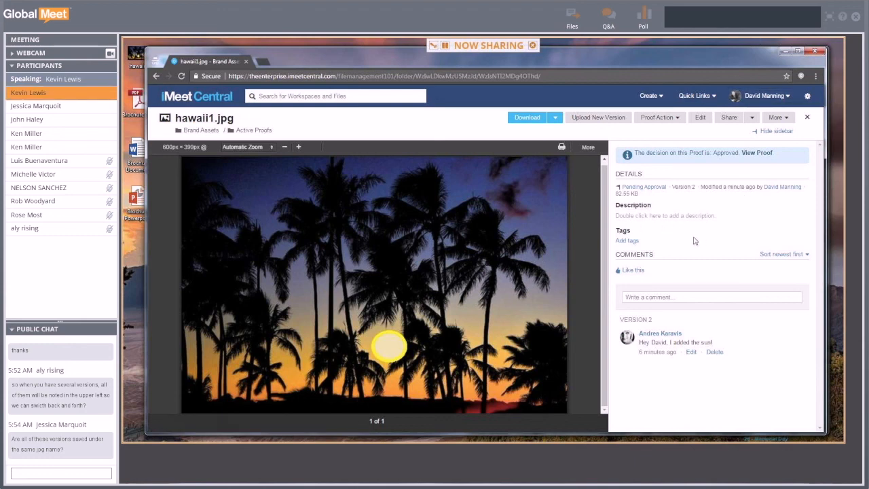
- View the approved hawaii1.jpg proof, then return to its file page
click(756, 153)
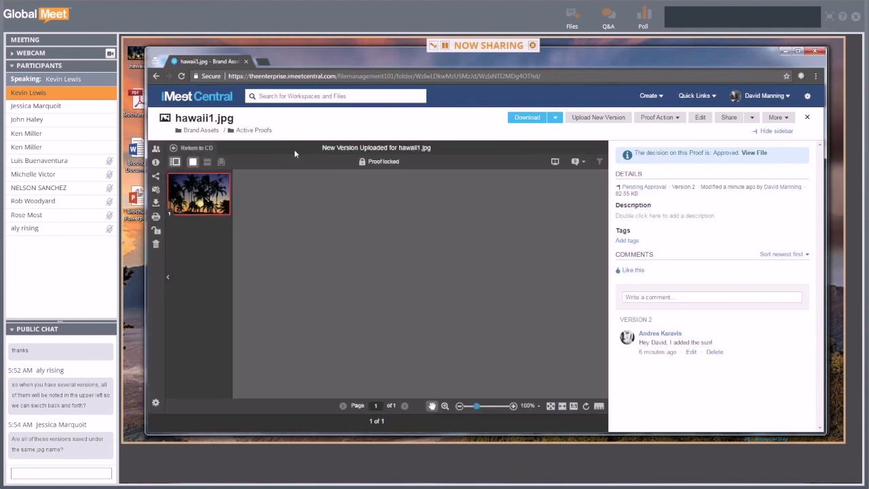
click(226, 148)
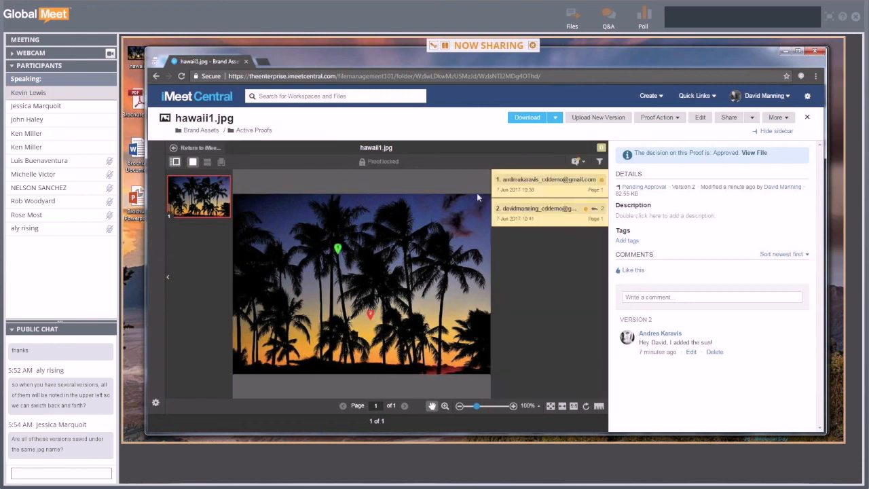
click(192, 148)
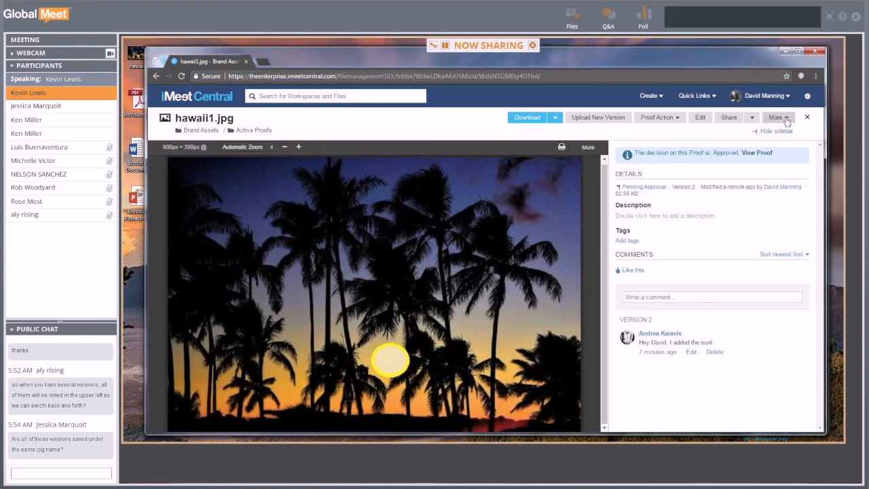
- From hawaii1.jpg's version history, download Version 1 as hawaii1 (4).jpg
click(786, 119)
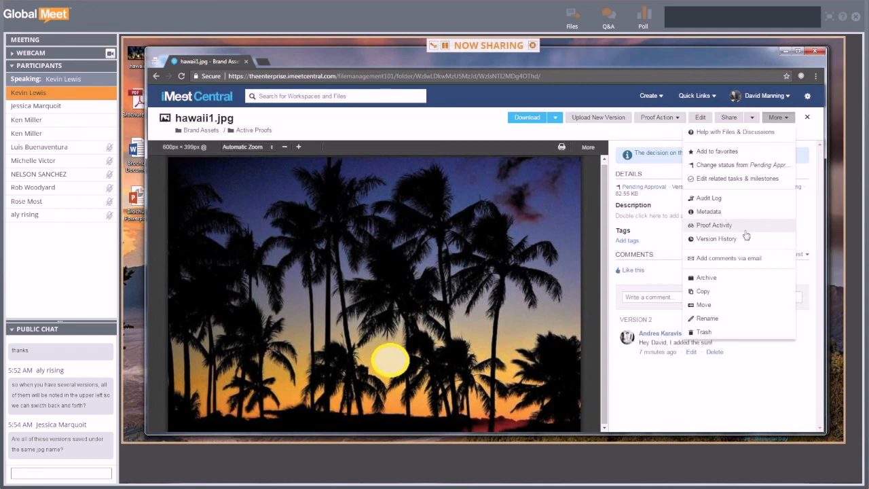
click(722, 243)
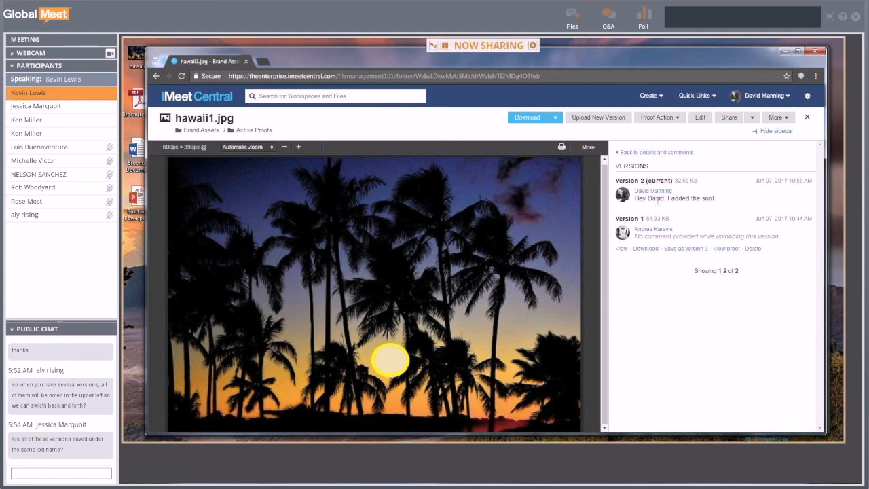
click(646, 248)
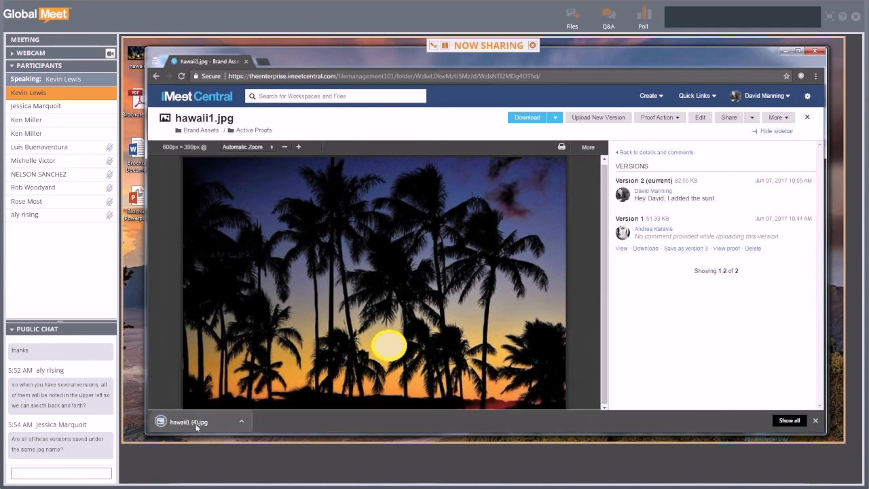
click(191, 422)
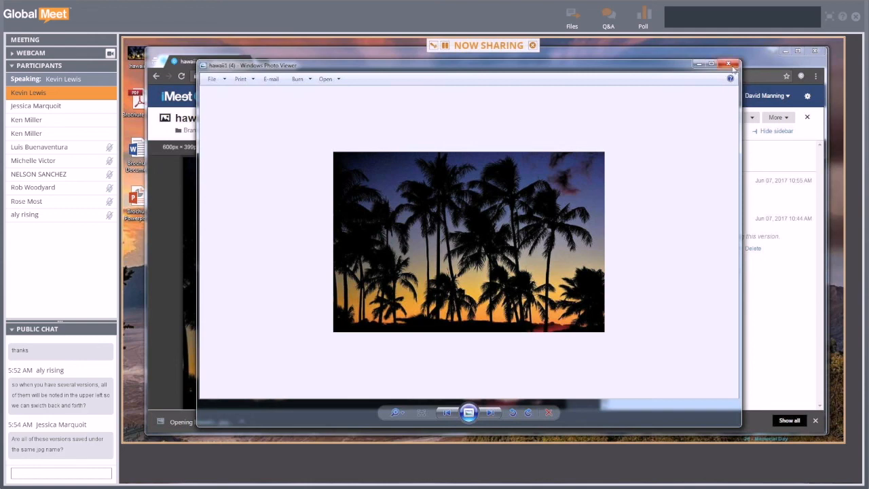
click(728, 65)
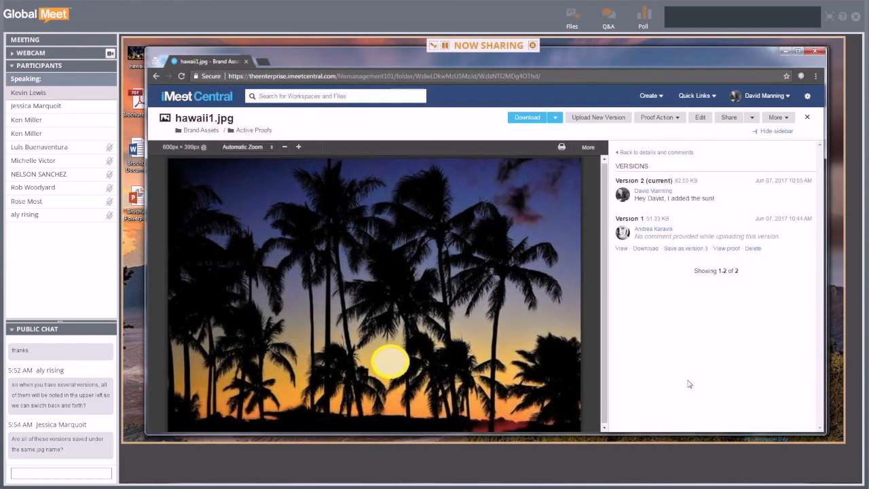
- Drag the desktop hawaii image onto the Active Proofs list to upload a new version
click(807, 117)
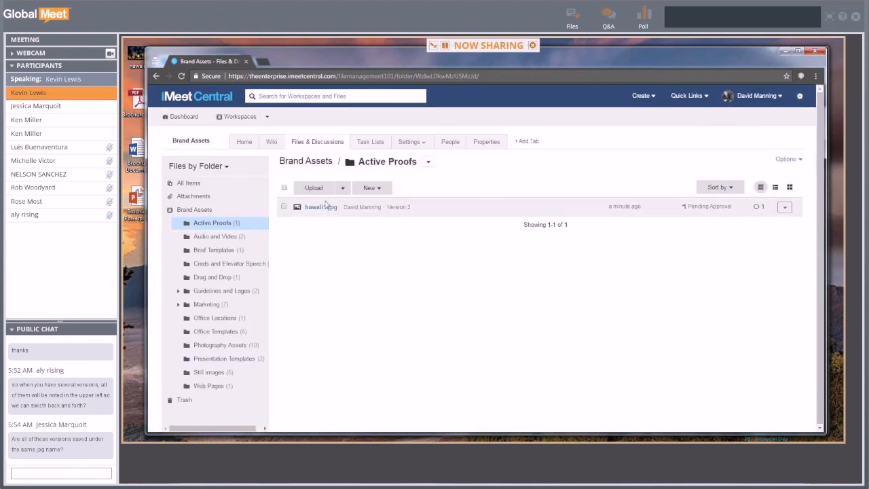
drag(397, 54, 421, 57)
drag(135, 56, 379, 239)
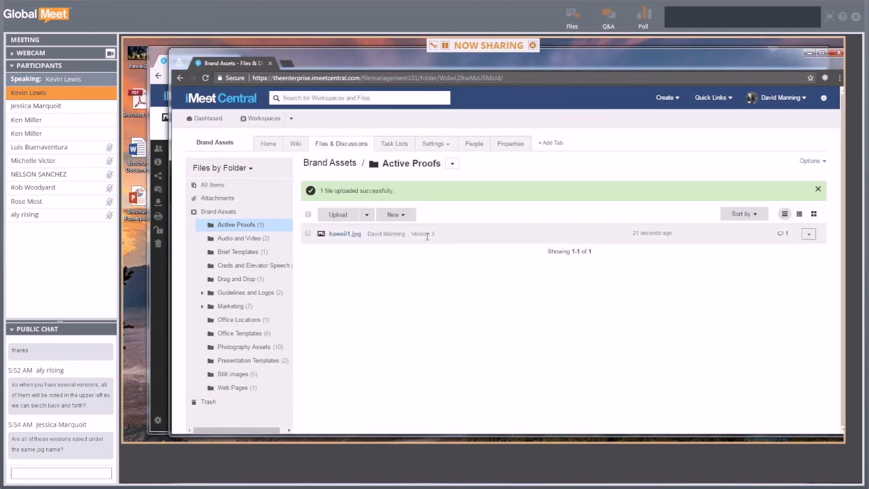
click(427, 235)
- Reopen hawaii1.jpg's version history, view Version 2, then return to the current Version 3
click(344, 234)
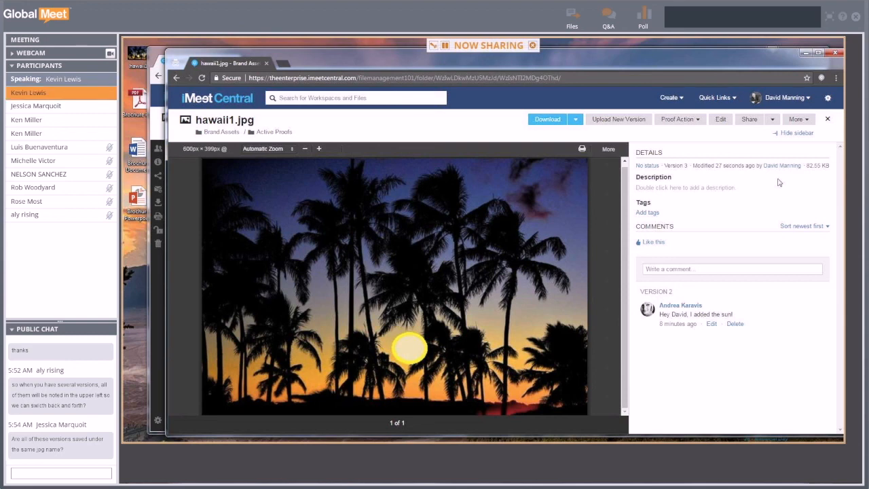
click(796, 120)
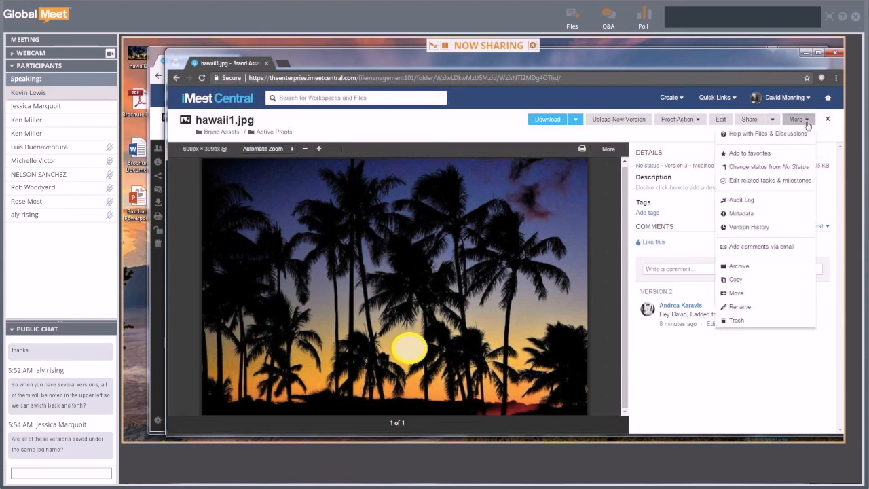
click(757, 226)
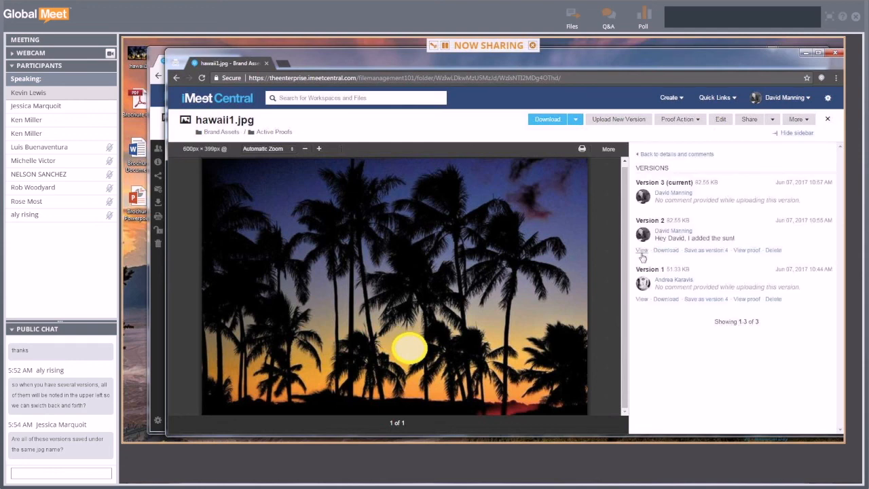
click(641, 250)
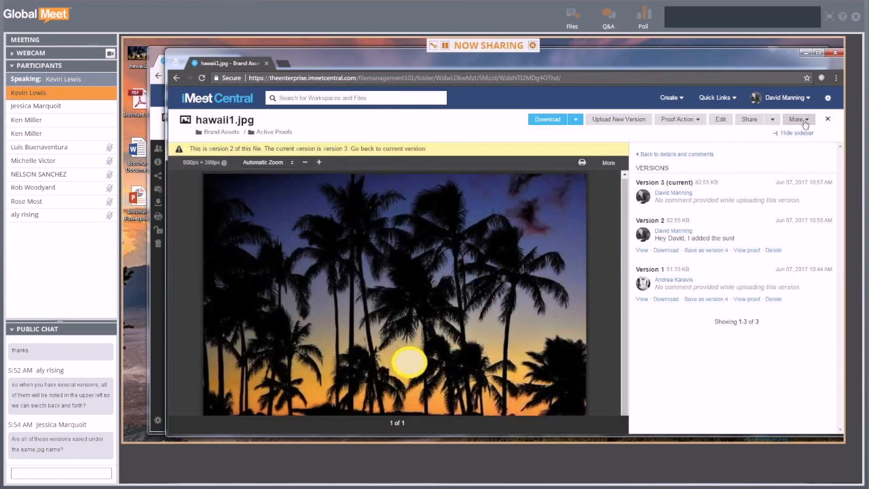
click(694, 155)
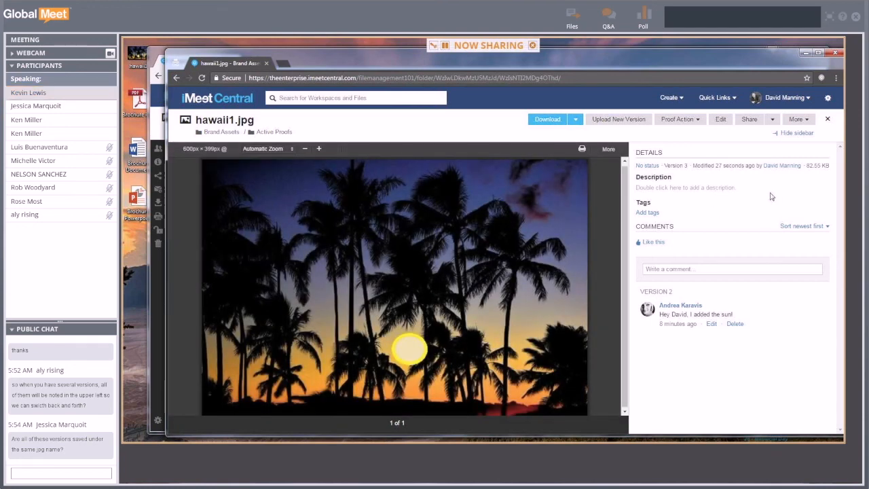
- Open Brochure Powerpoint.pptx from Presentation Templates and maximize the browser to show slide 1 of 13
click(828, 120)
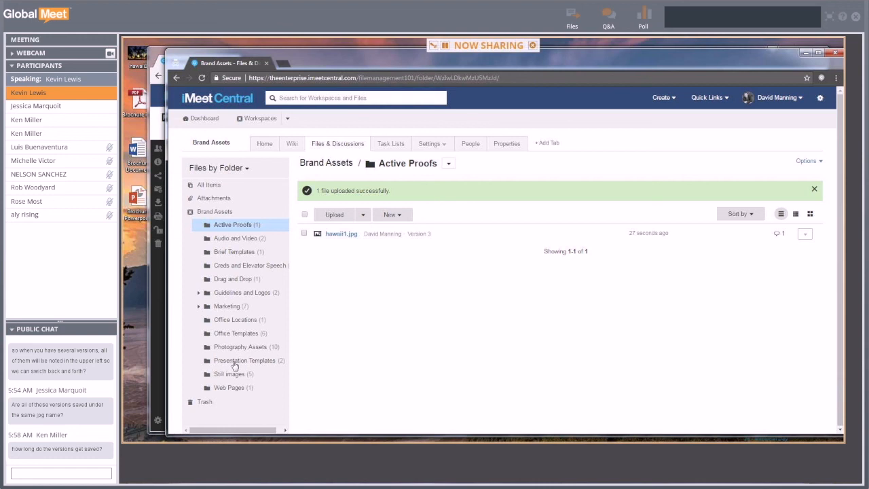
click(232, 361)
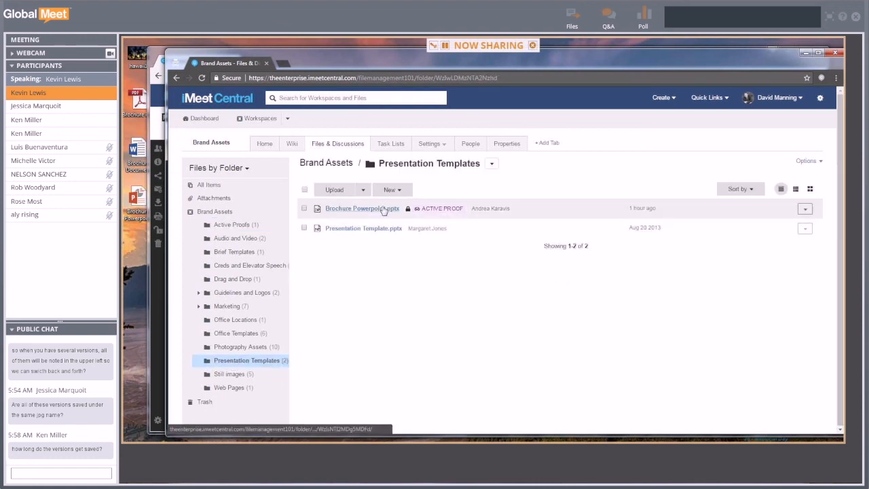
click(370, 209)
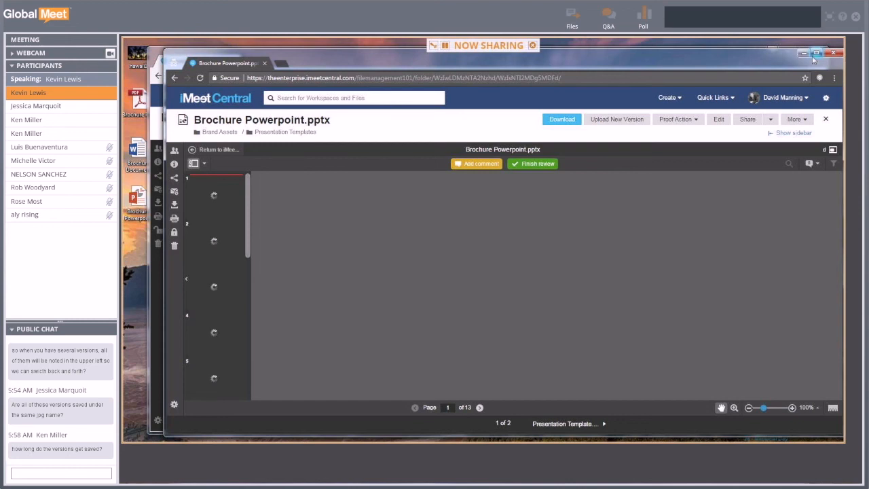
click(816, 54)
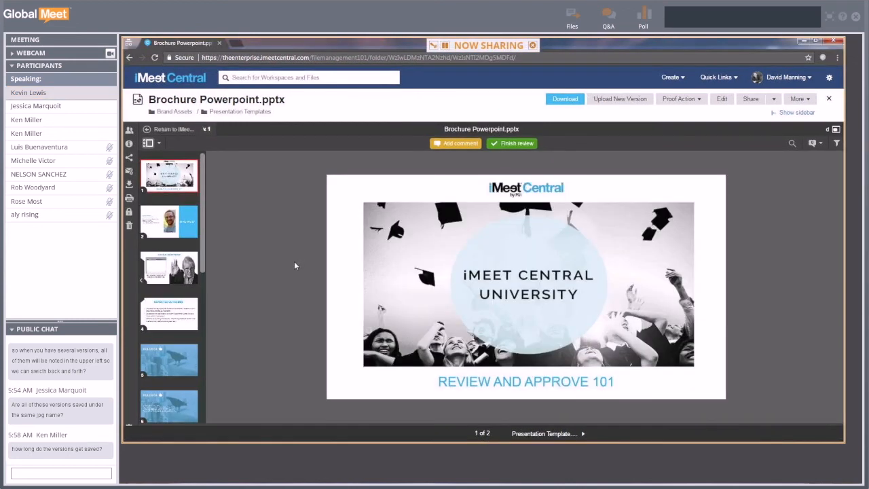